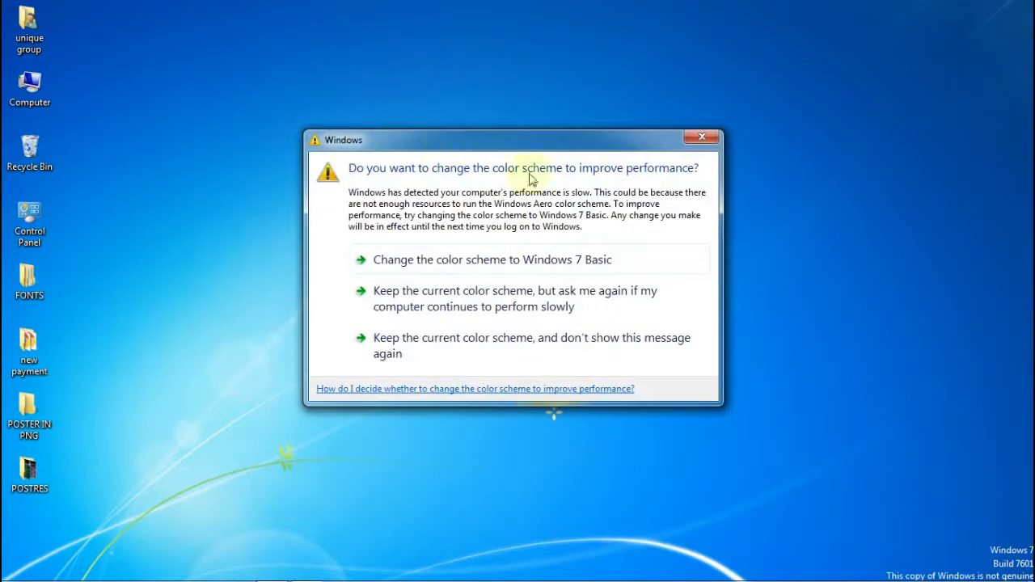
- Dismiss the color scheme performance warning and refresh the desktop
left_click(708, 141)
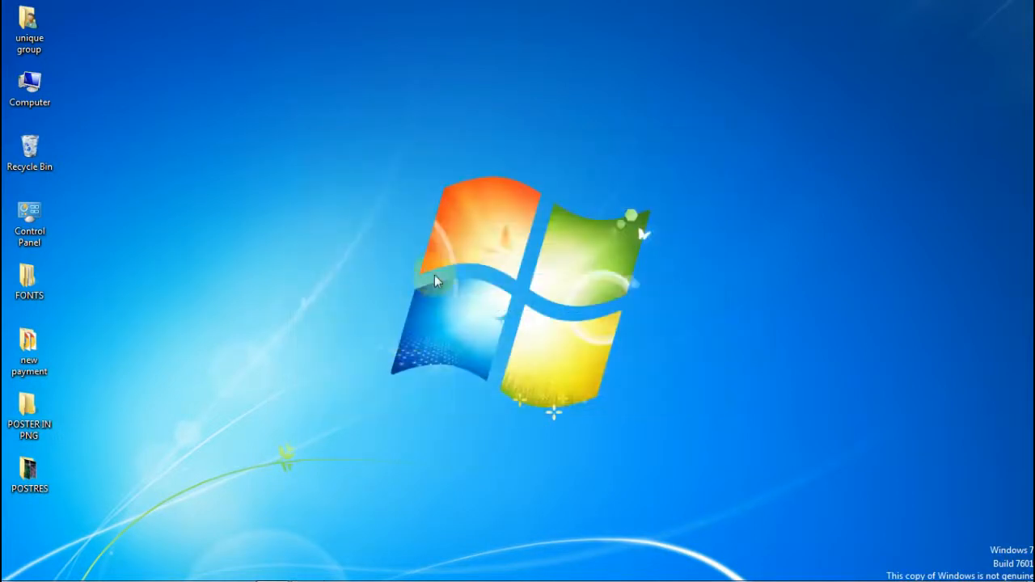
right_click(266, 108)
left_click(308, 152)
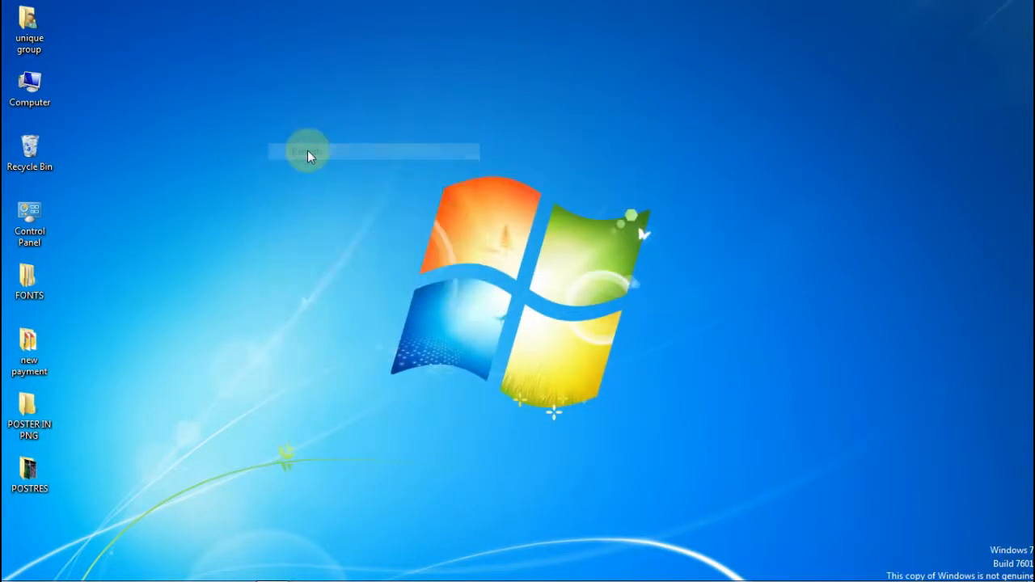
mouse_move(23, 572)
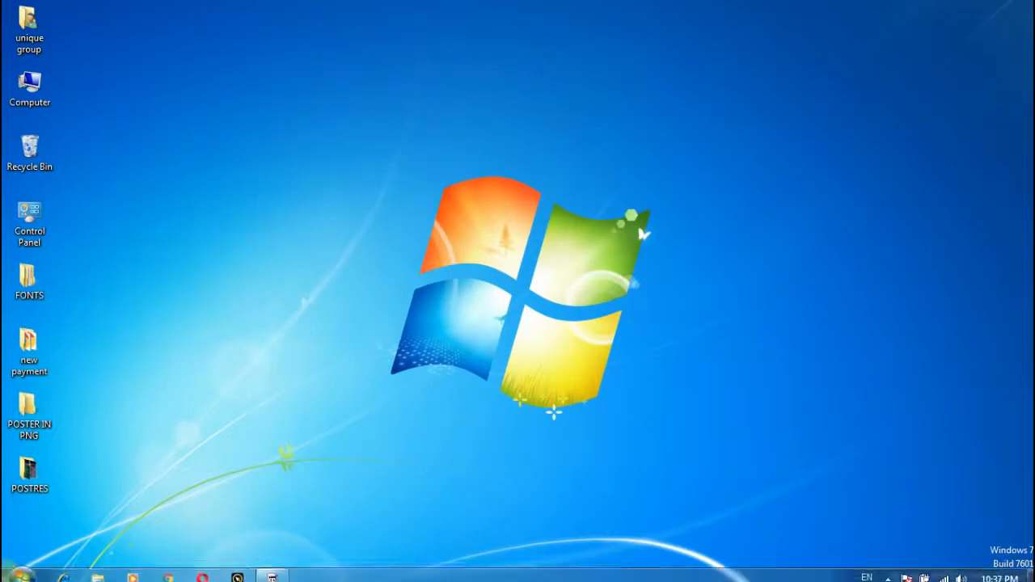
left_click(23, 572)
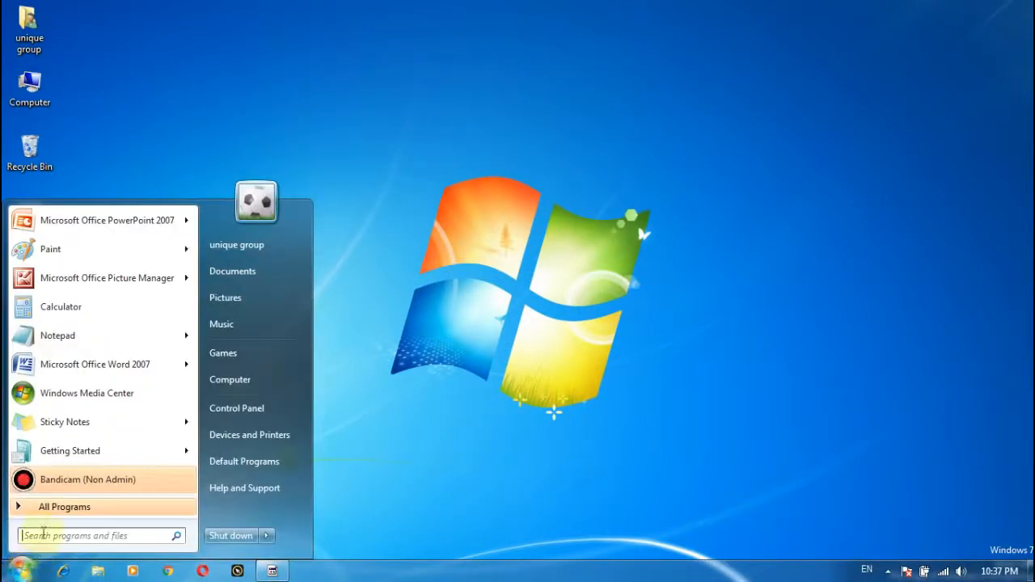
left_click(60, 509)
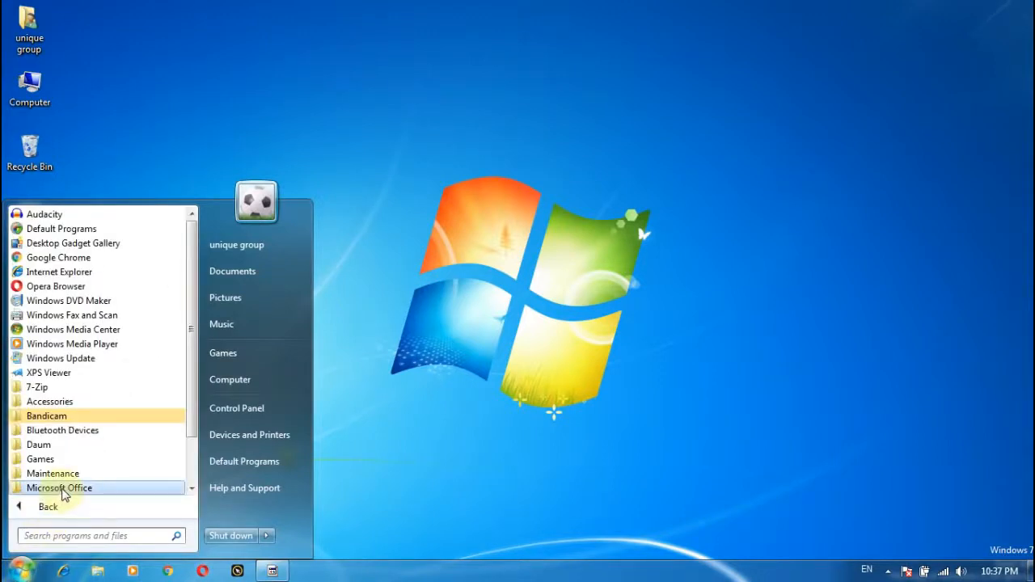
left_click(81, 488)
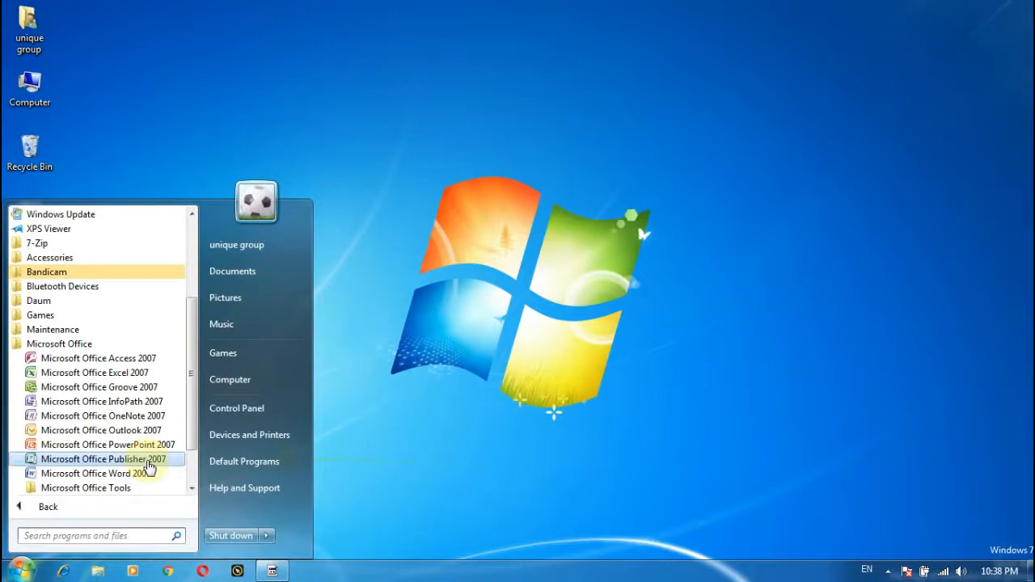
left_click(105, 459)
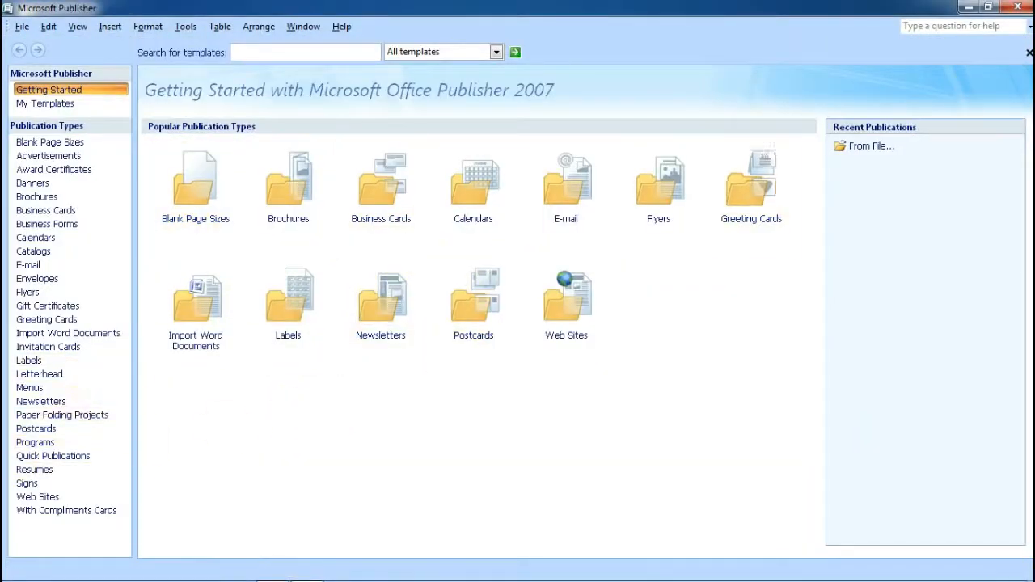
left_click(1017, 7)
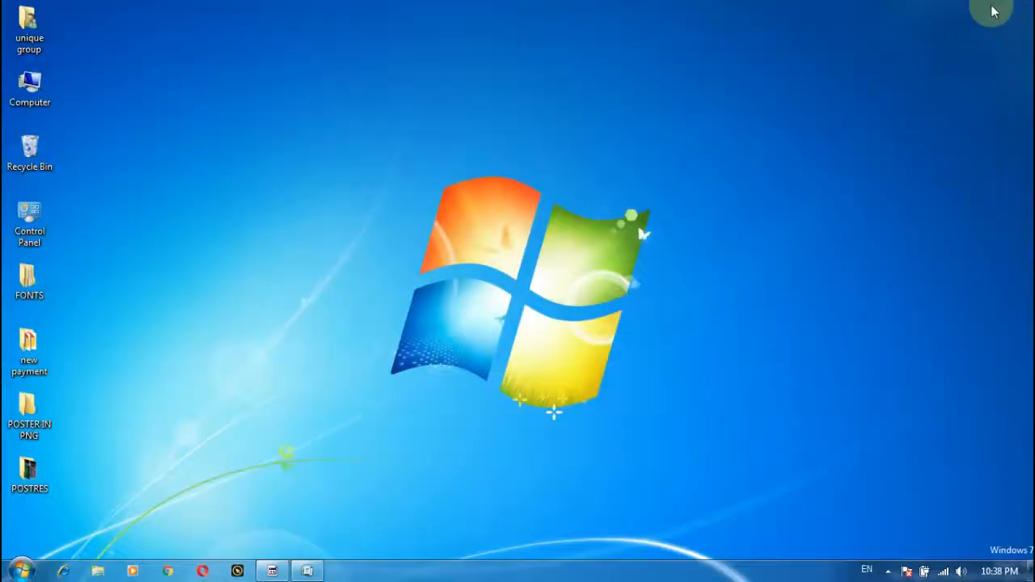
- Start Microsoft Office Word 2007 from the Microsoft Office program group and close it again
left_click(19, 570)
left_click(63, 507)
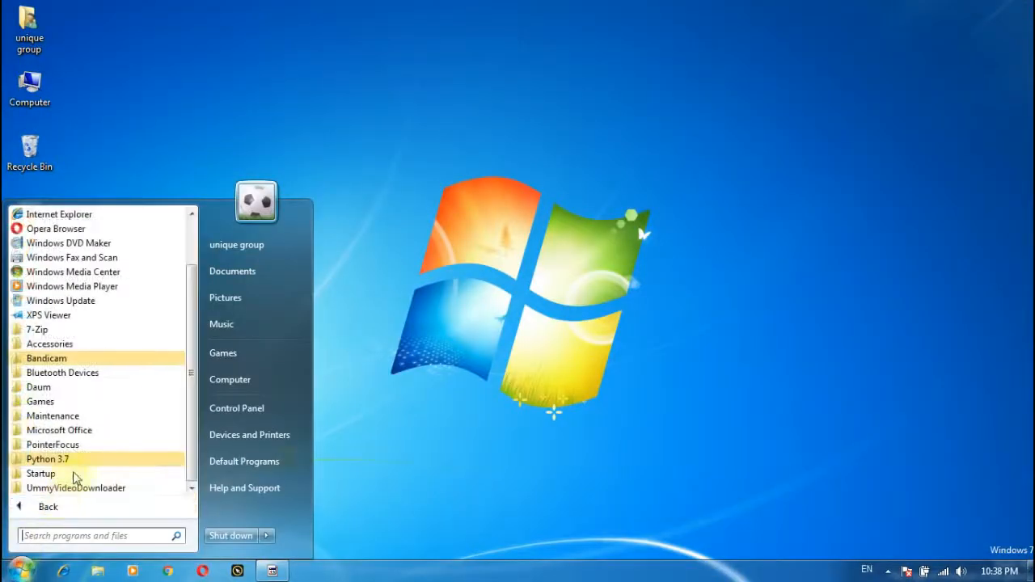
left_click(93, 432)
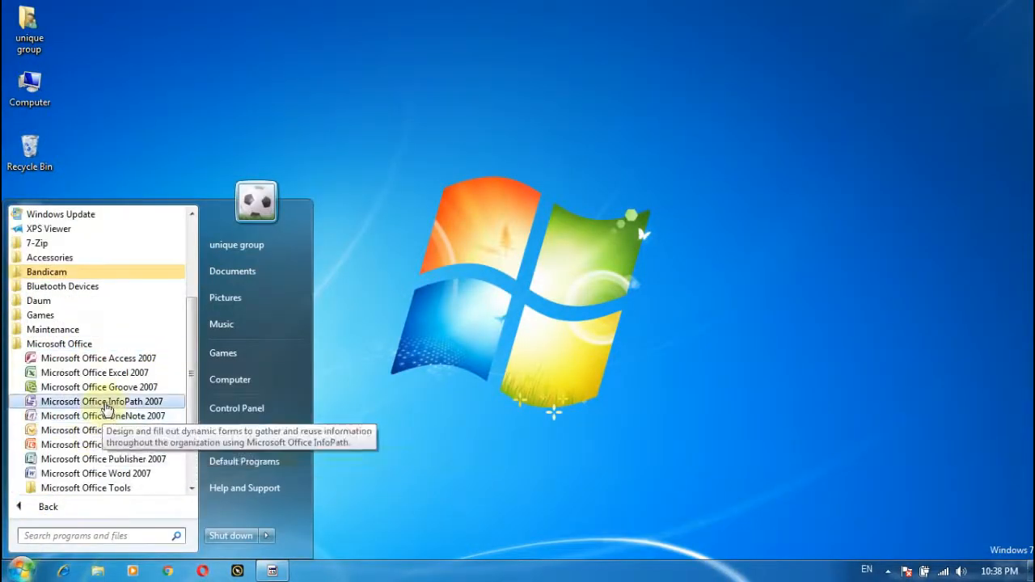
left_click(118, 476)
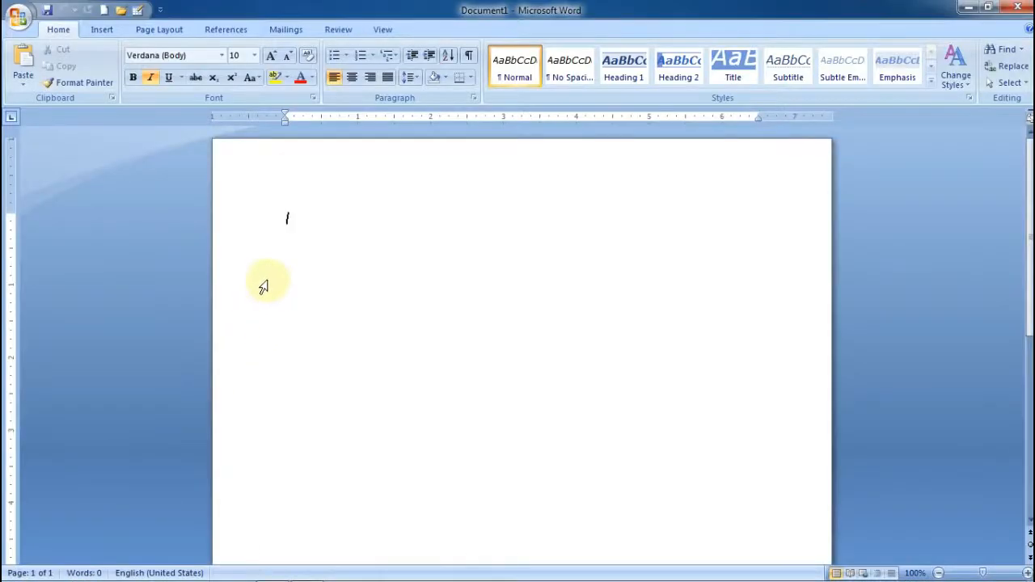
left_click(1017, 7)
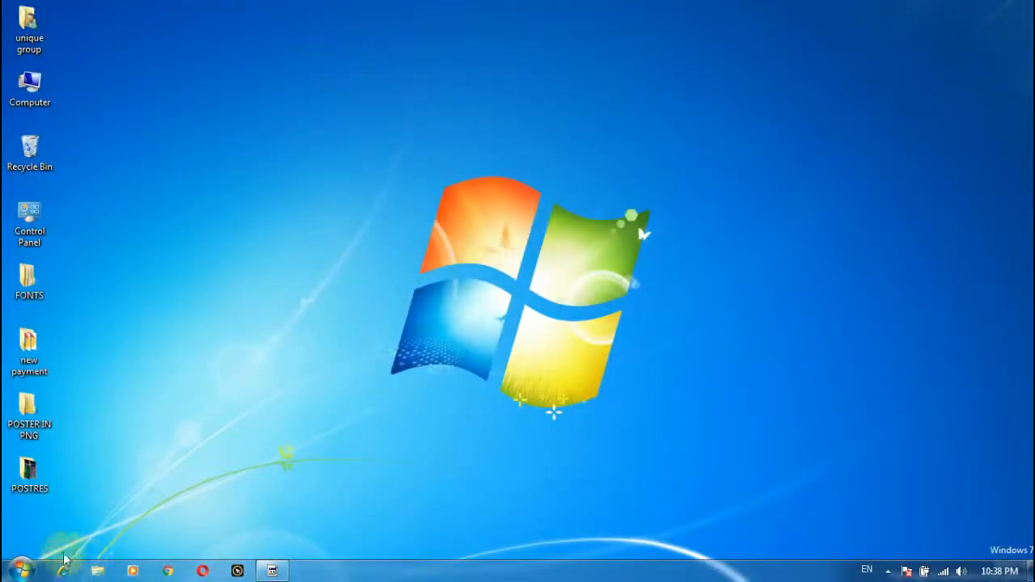
left_click(20, 571)
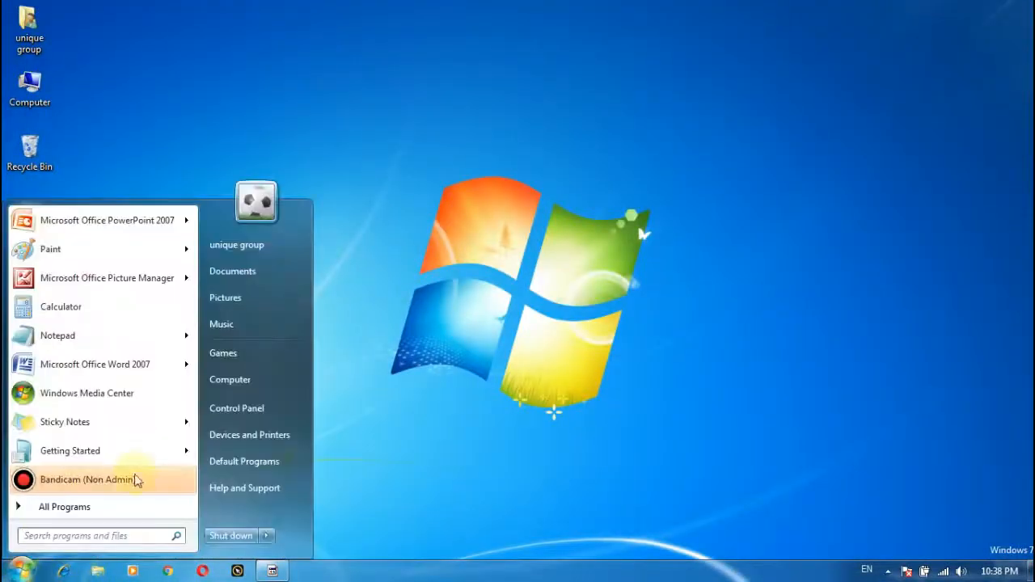
left_click(664, 237)
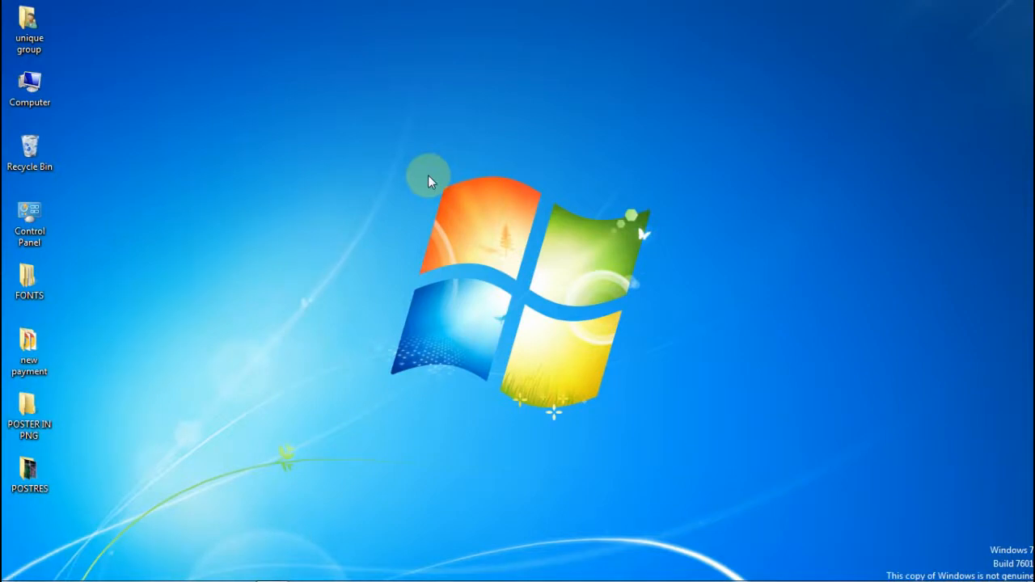
- Launch Microsoft Word through the Run dialog with the command winword
key("super+r")
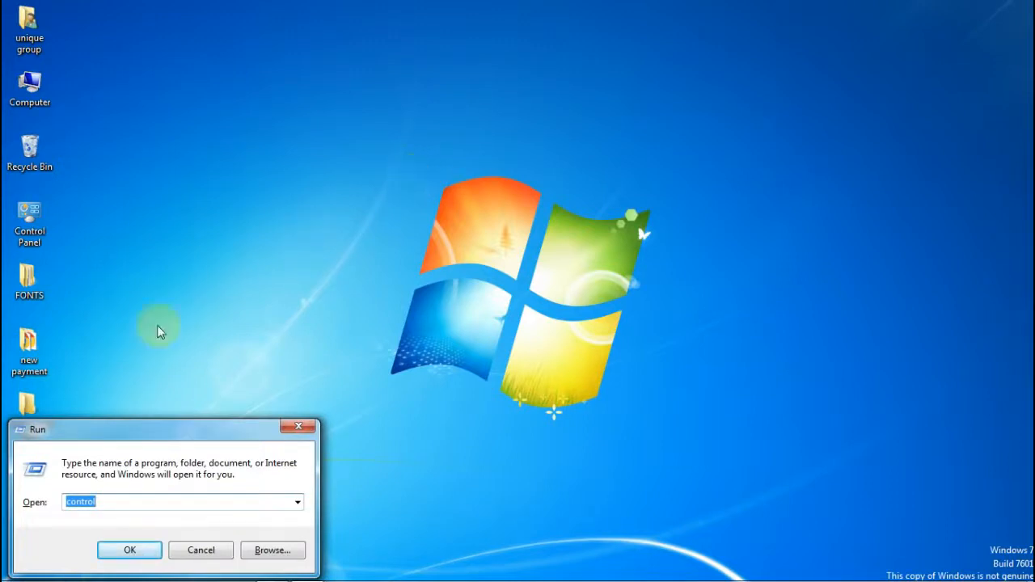
left_click(141, 504)
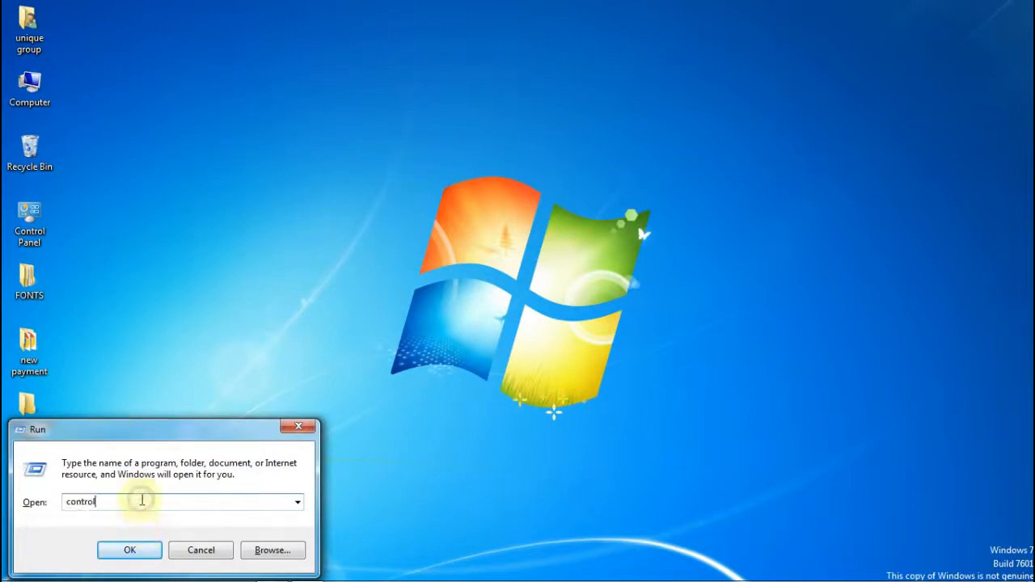
key("BackSpace")
key("BackSpace")
key("BackSpace")
key("BackSpace")
key("BackSpace")
key("BackSpace")
key("BackSpace")
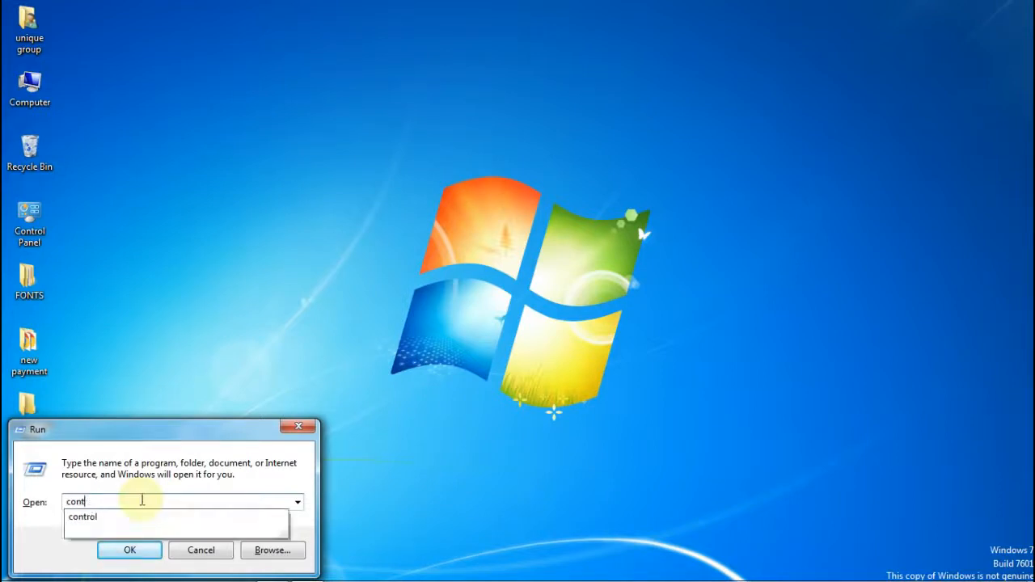
type("winw")
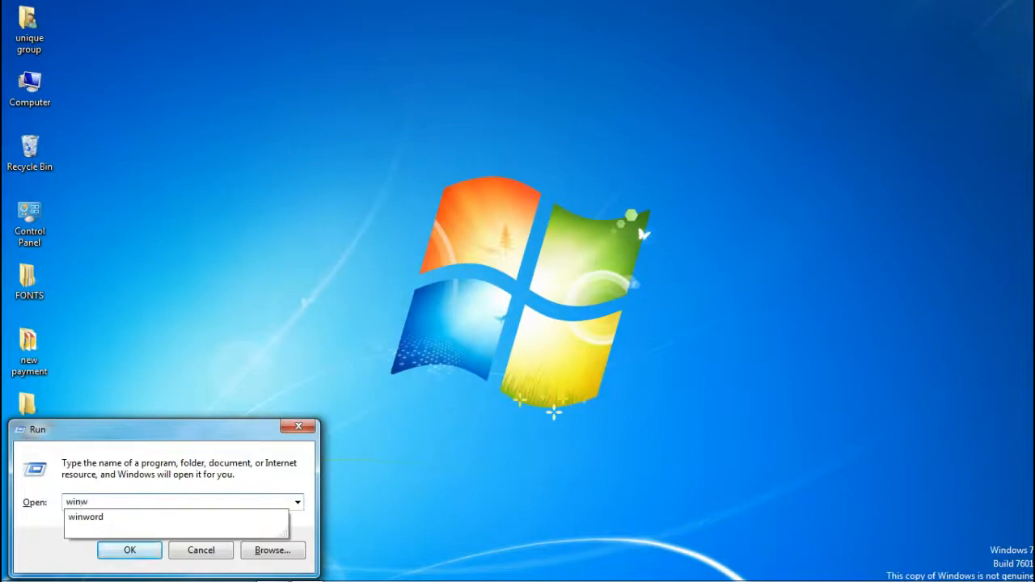
key("Down")
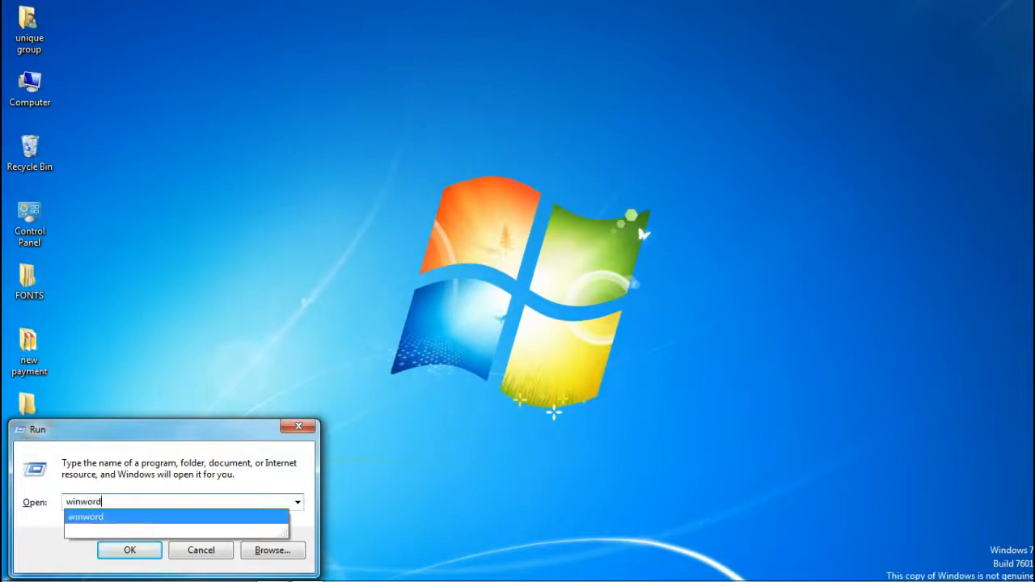
left_click(138, 499)
key("Return")
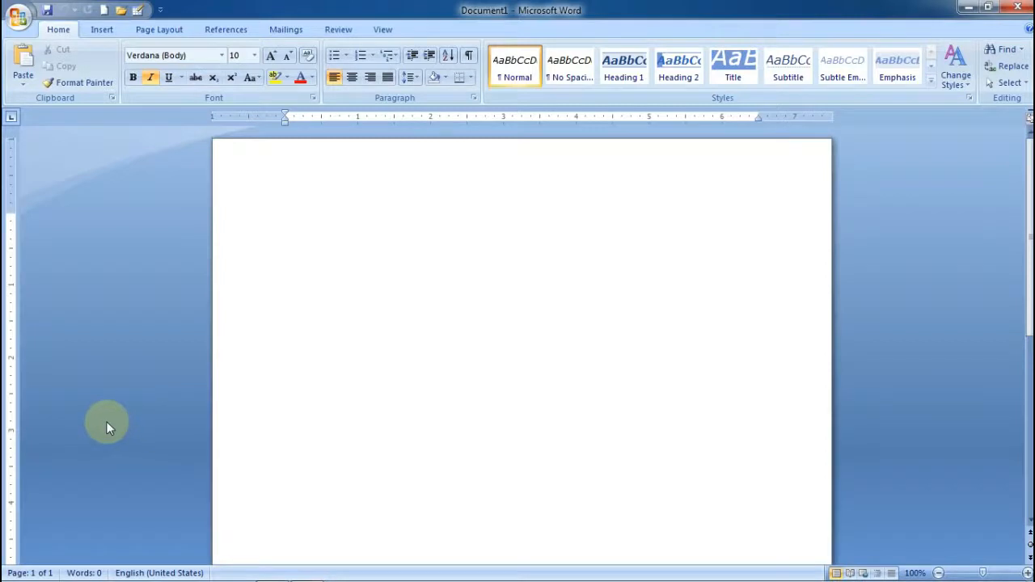
- Turn off italic formatting in the blank document and close the notice about optional update delivery
left_click(151, 76)
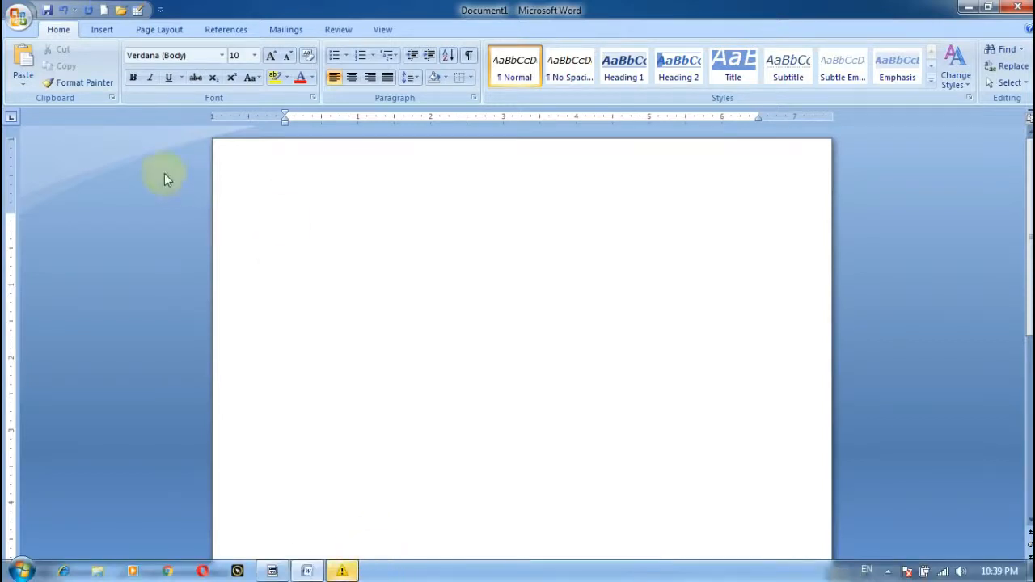
left_click(356, 571)
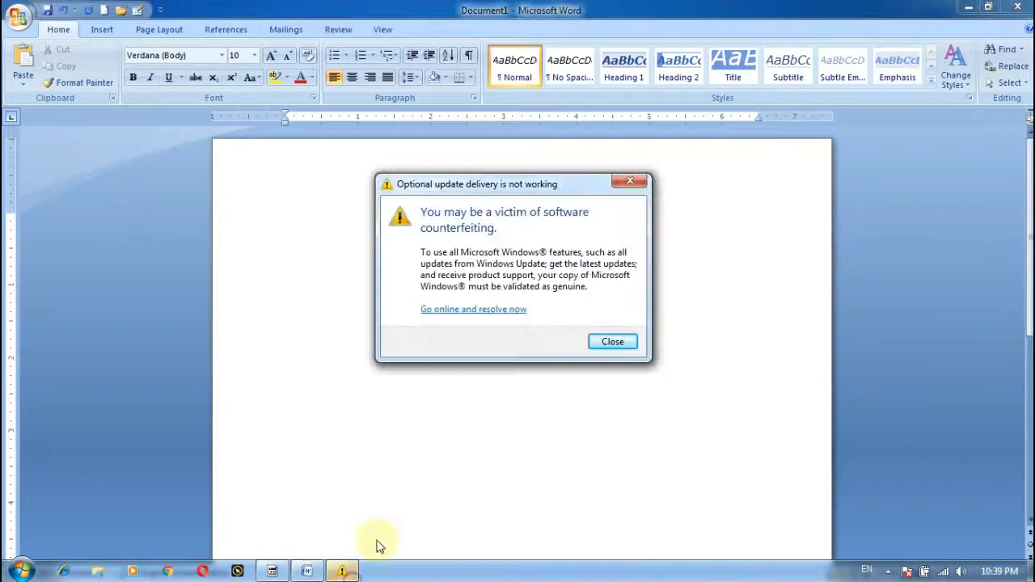
left_click(613, 341)
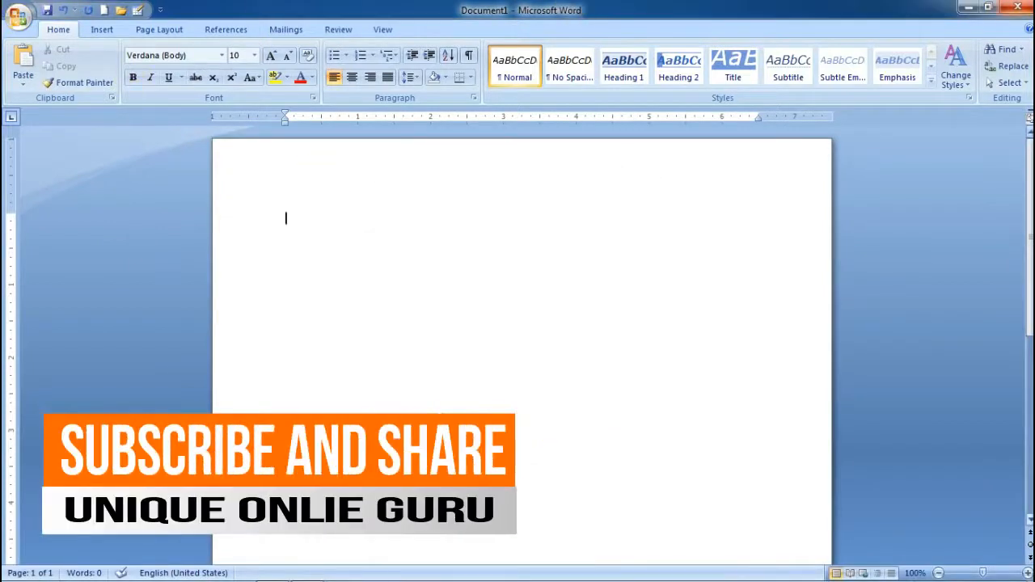
- Look over the file commands for saving the document, dismissing the color scheme warnings that interrupt
left_click(20, 16)
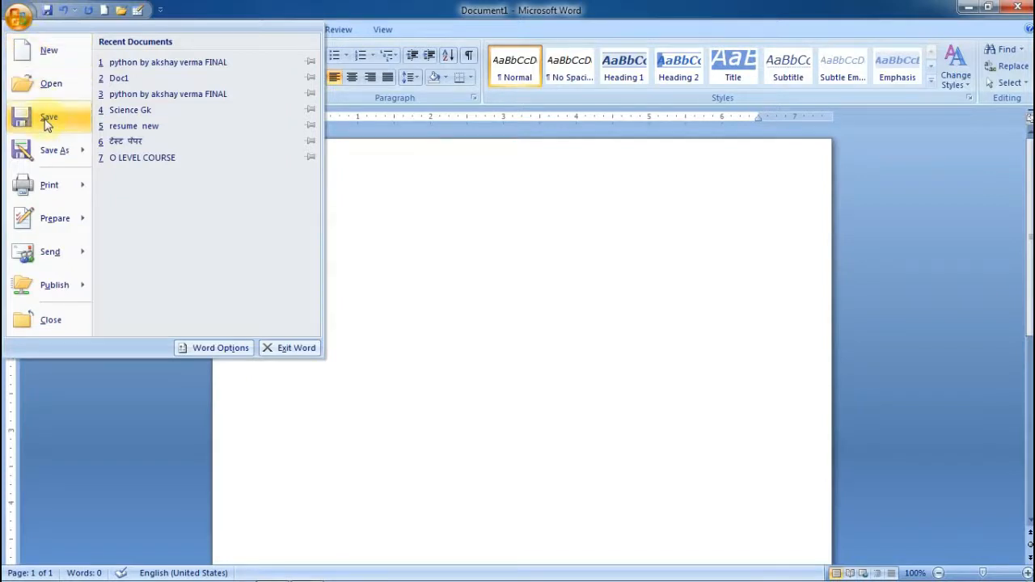
mouse_move(60, 165)
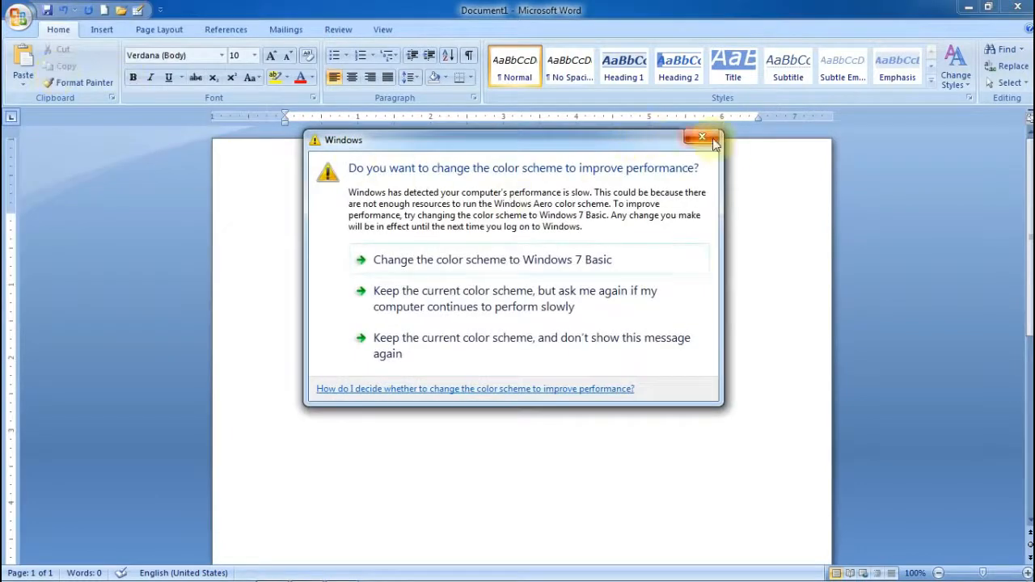
left_click(715, 144)
left_click(18, 16)
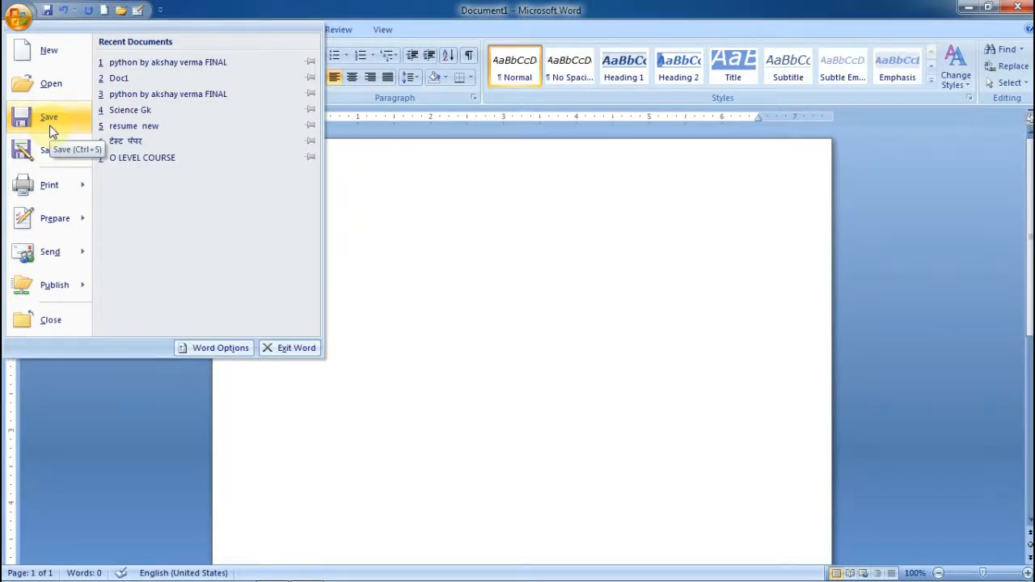
mouse_move(57, 164)
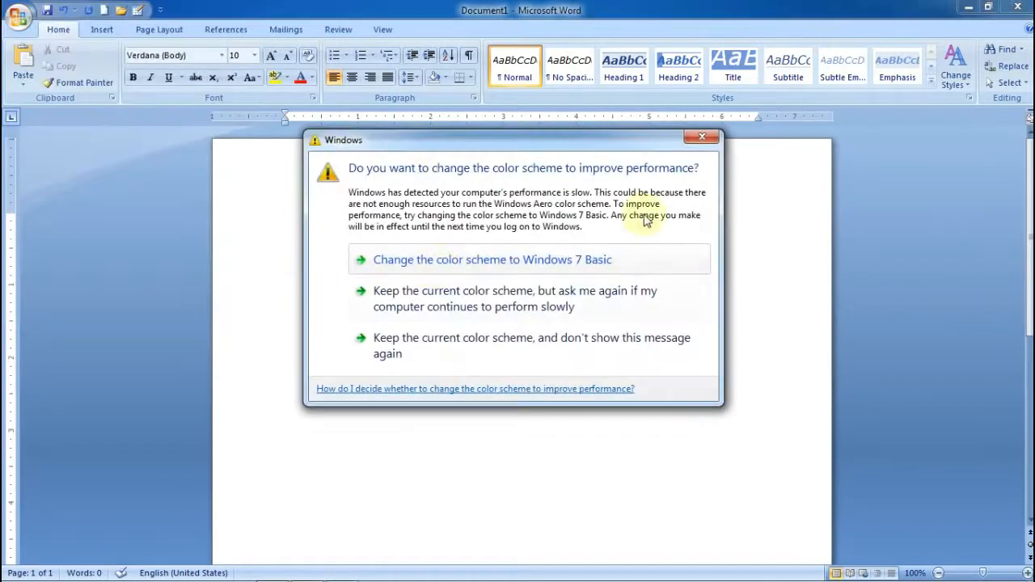
left_click(702, 138)
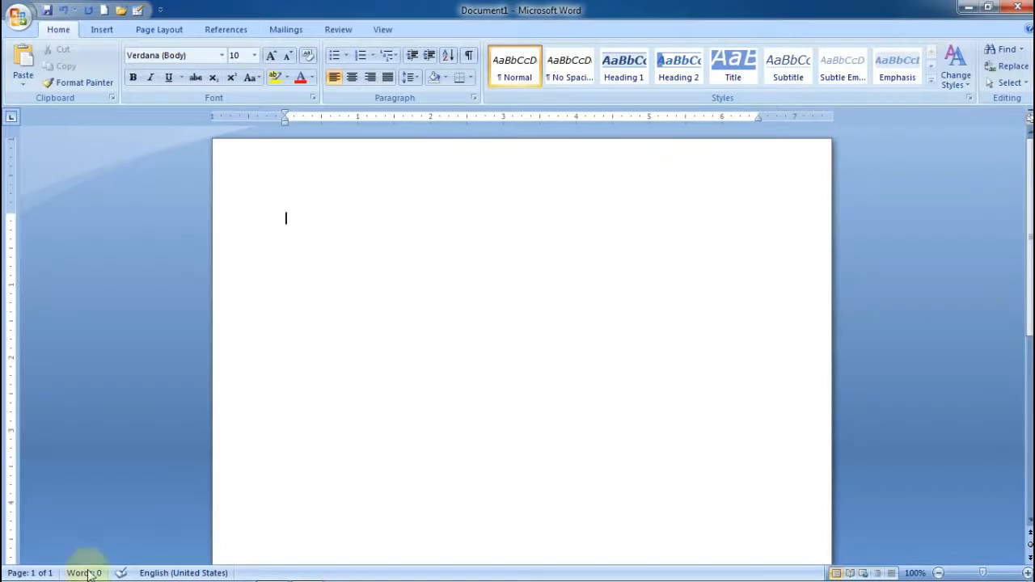
- Print all pages of the document in one copy with the Send To OneNote 2007 printer
left_click(16, 16)
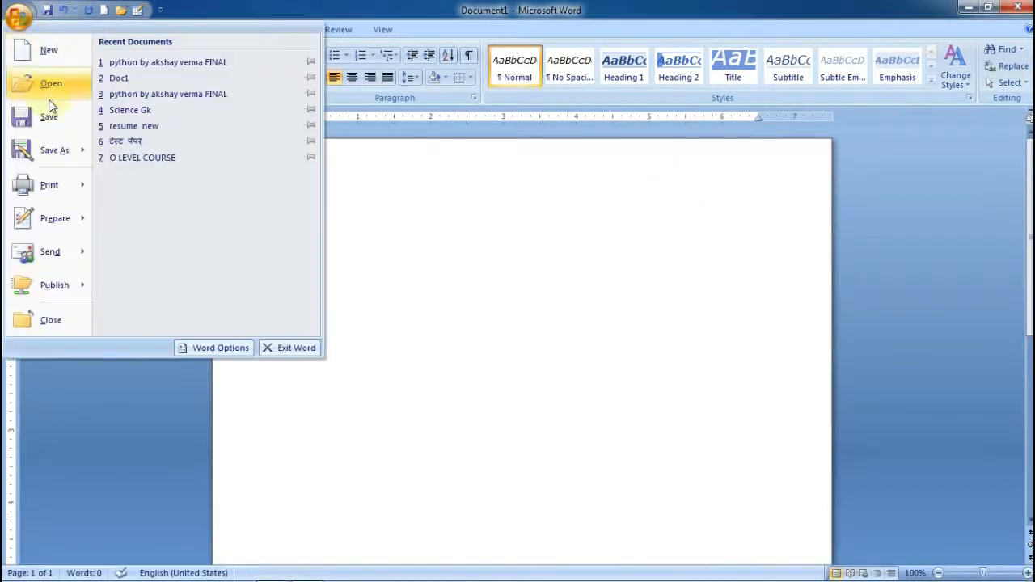
mouse_move(57, 188)
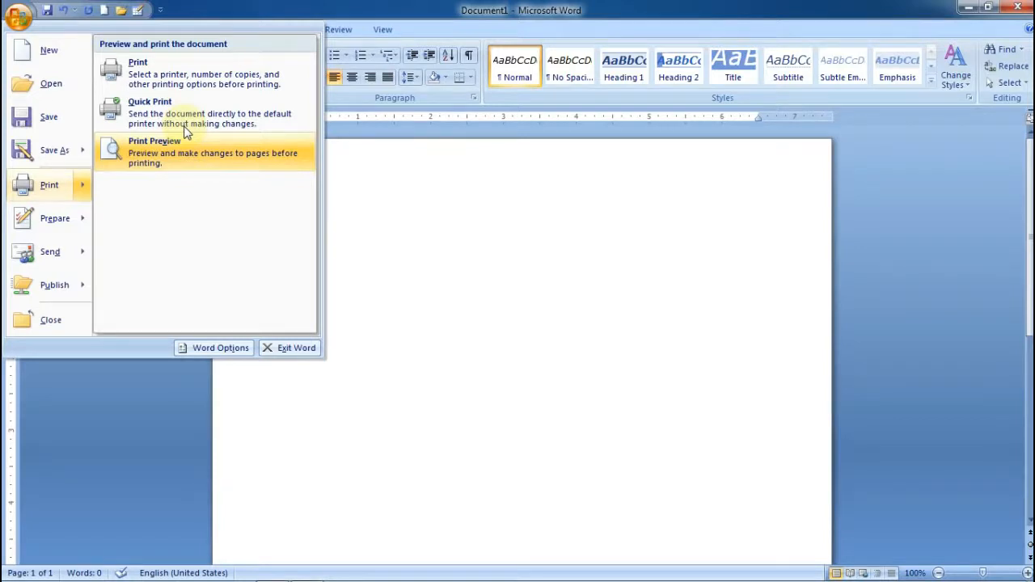
left_click(208, 80)
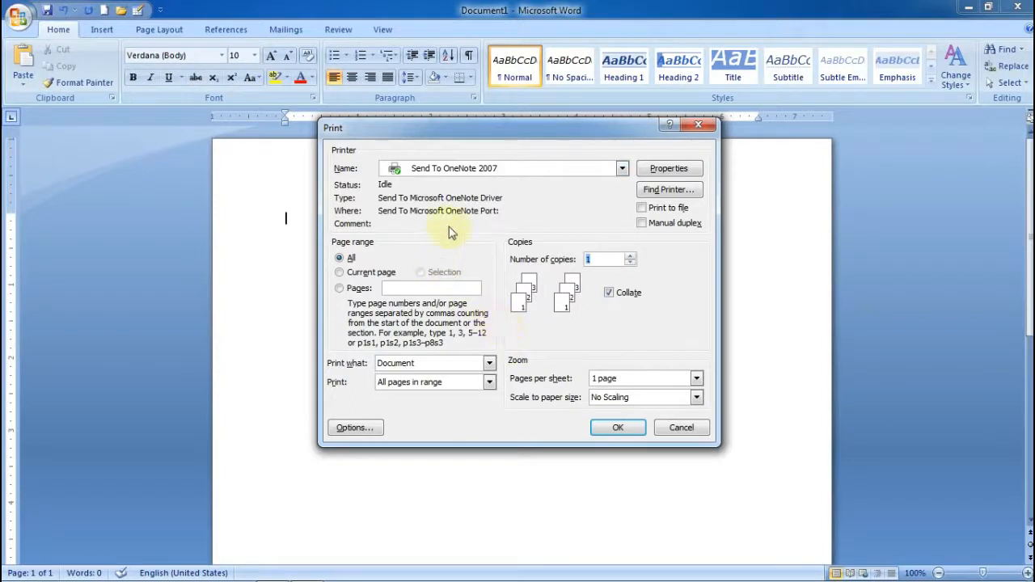
left_click(455, 170)
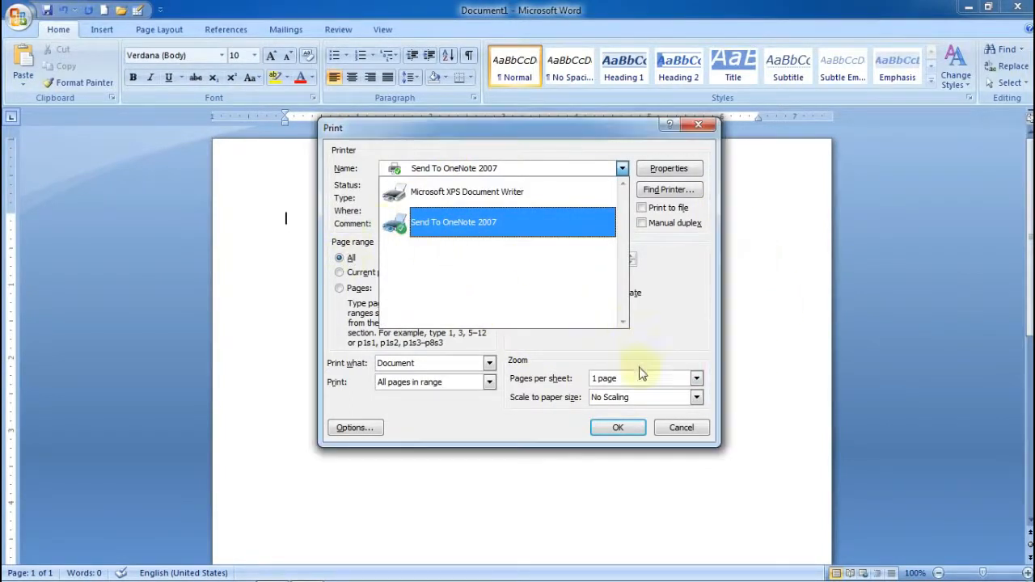
left_click(616, 429)
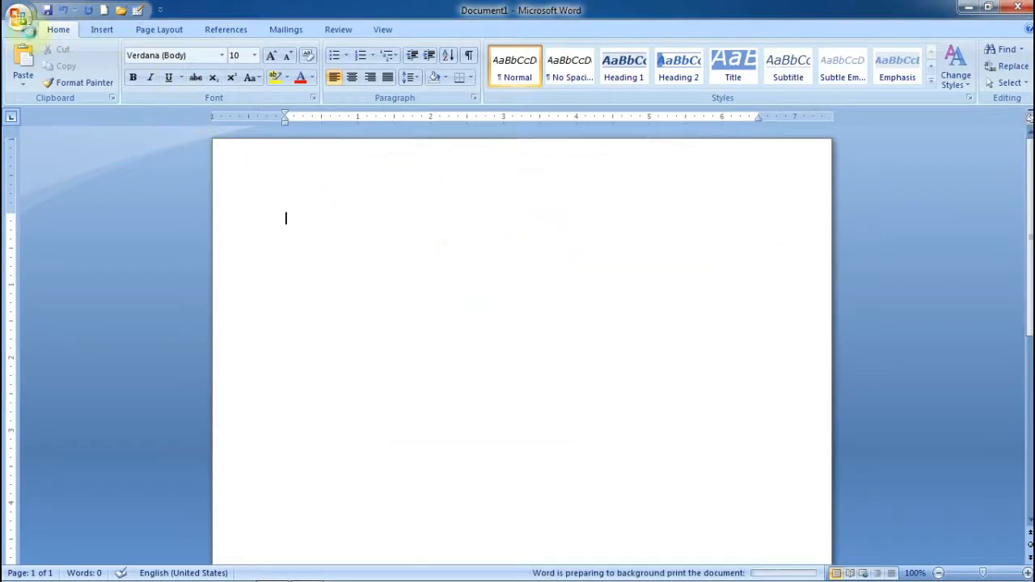
- Look over the Print, Prepare, Send and Publish file commands, and try closing the document but cancel the save prompt
left_click(20, 18)
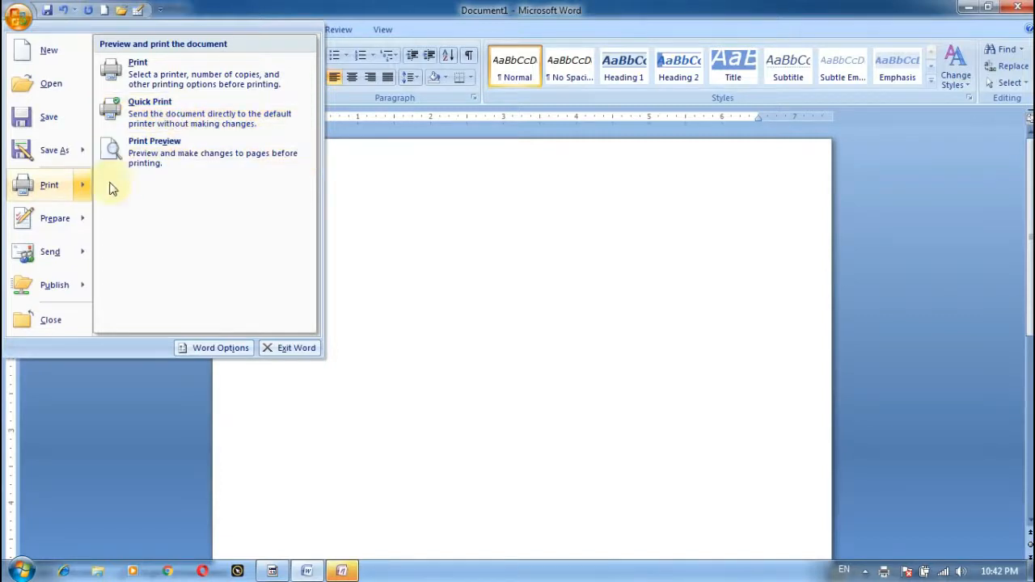
mouse_move(63, 232)
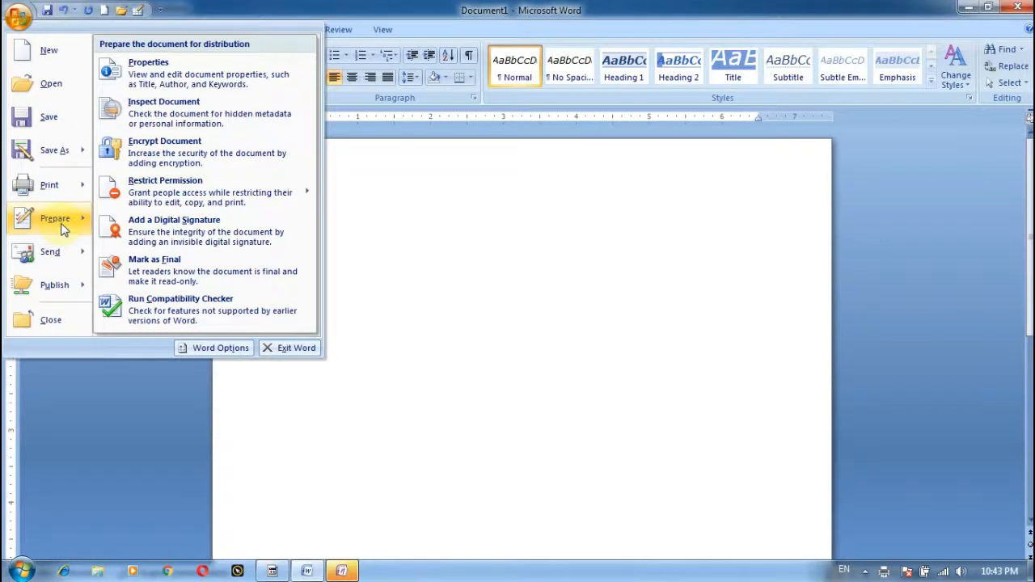
mouse_move(69, 271)
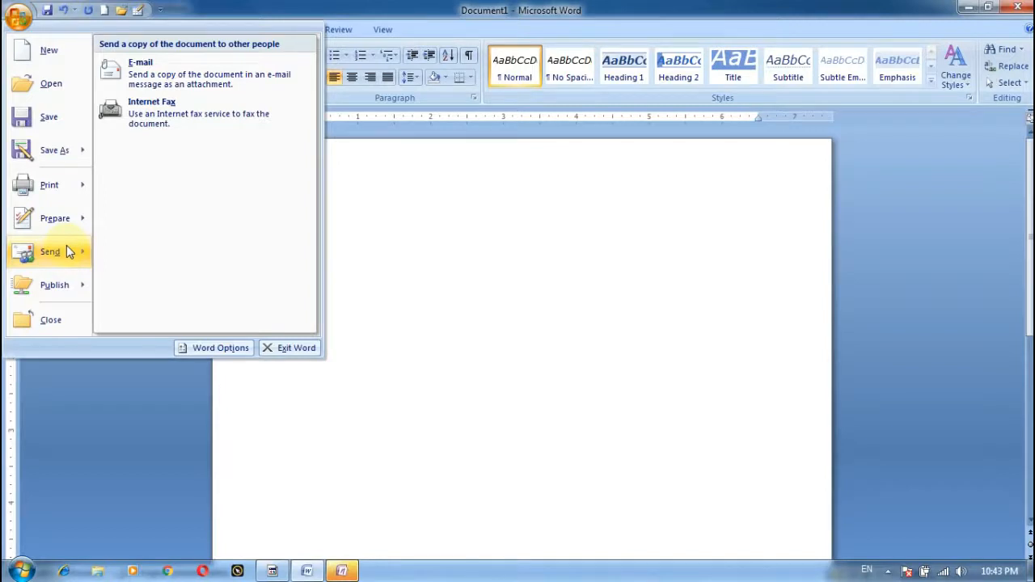
mouse_move(75, 289)
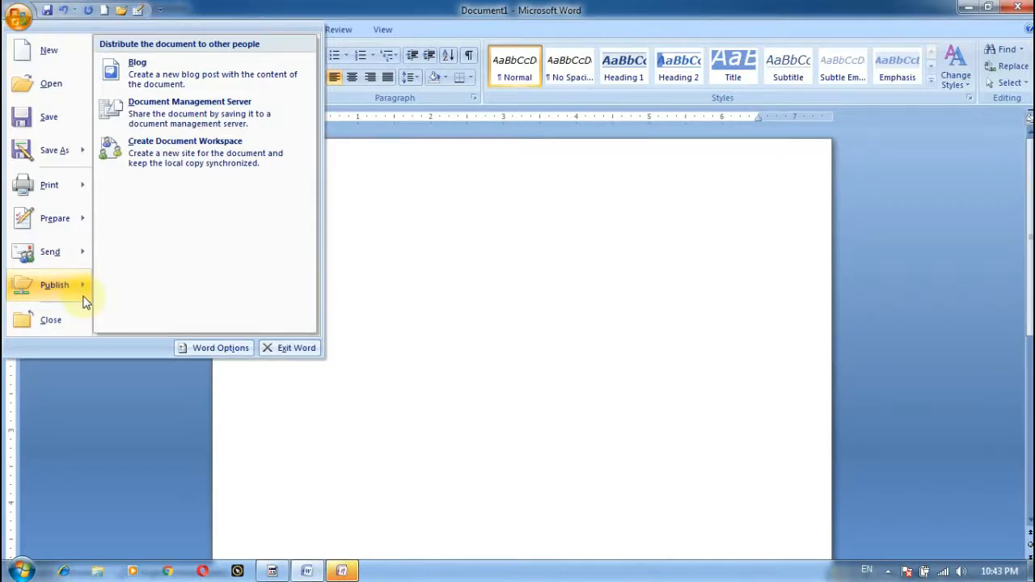
left_click(72, 324)
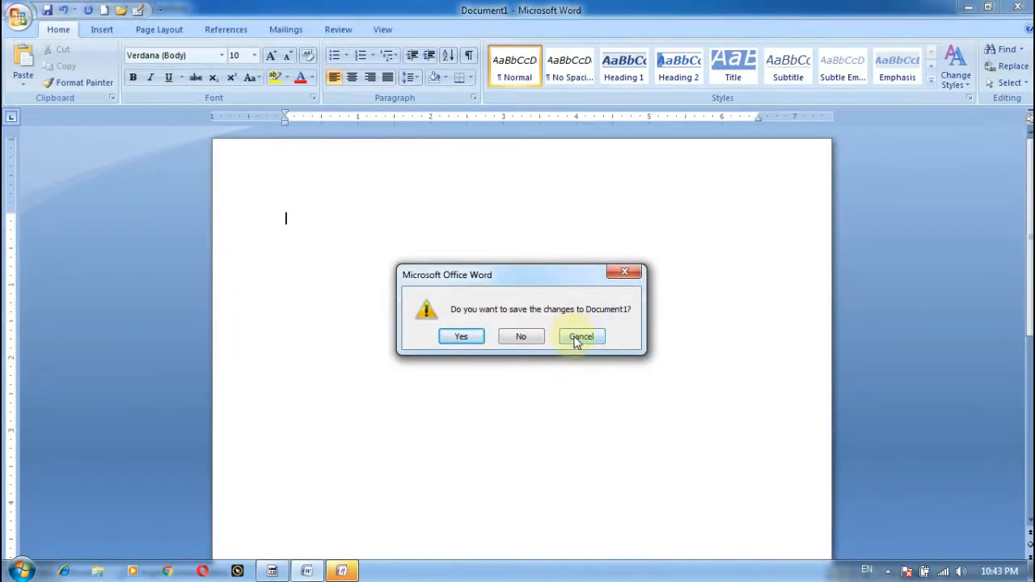
left_click(575, 342)
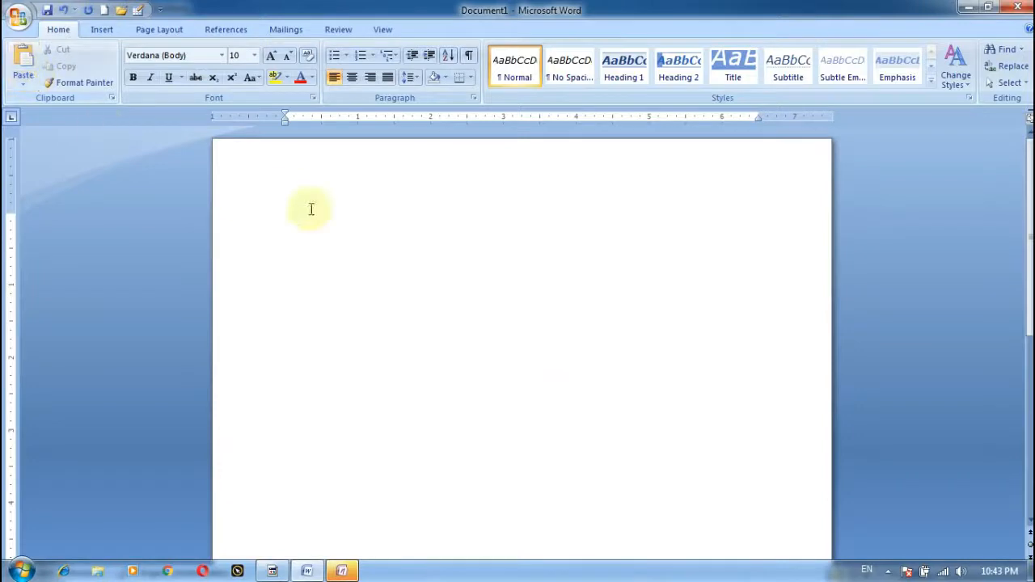
- Paste the copied Python article into the blank document and return to its beginning
key("ctrl+v")
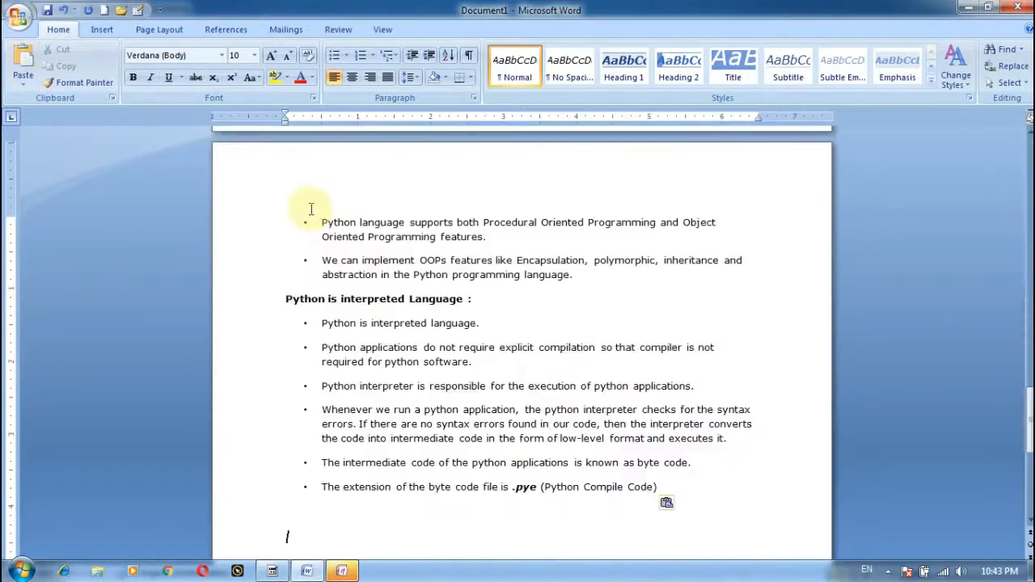
scroll(421, 234, "up", 15)
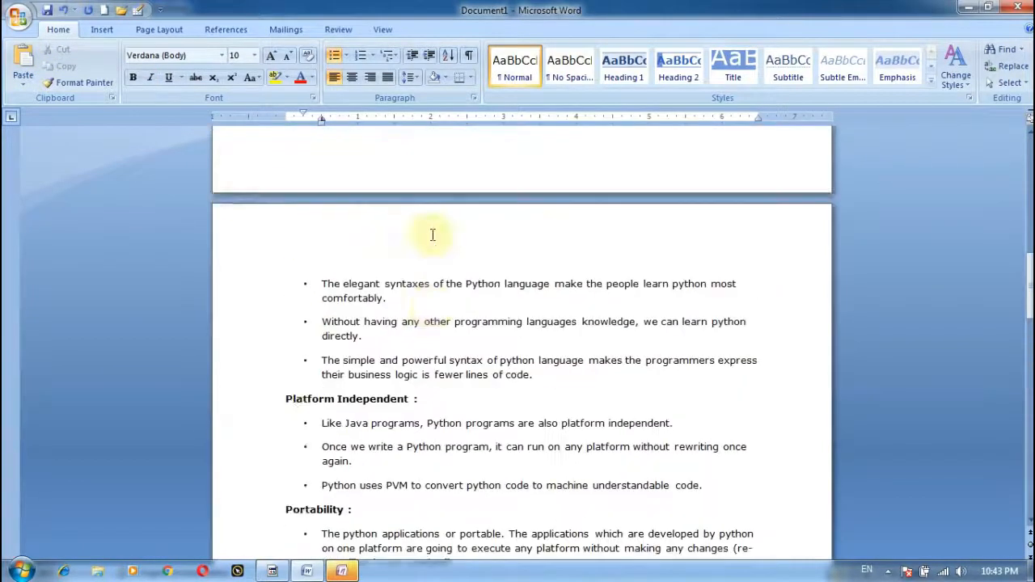
scroll(432, 235, "up", 10)
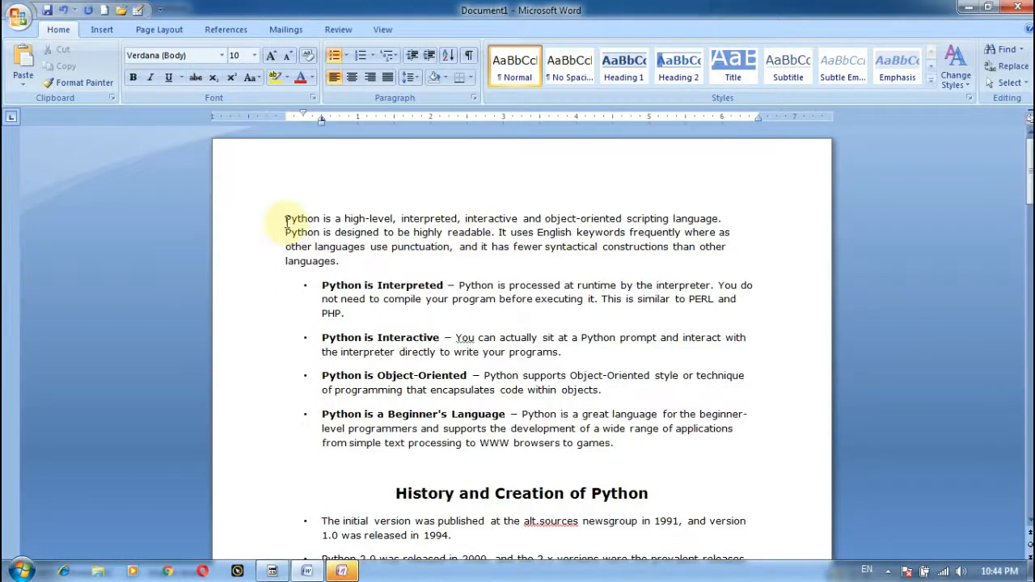
- Look over the available paste options without applying any of them
left_click_drag(285, 220, 413, 232)
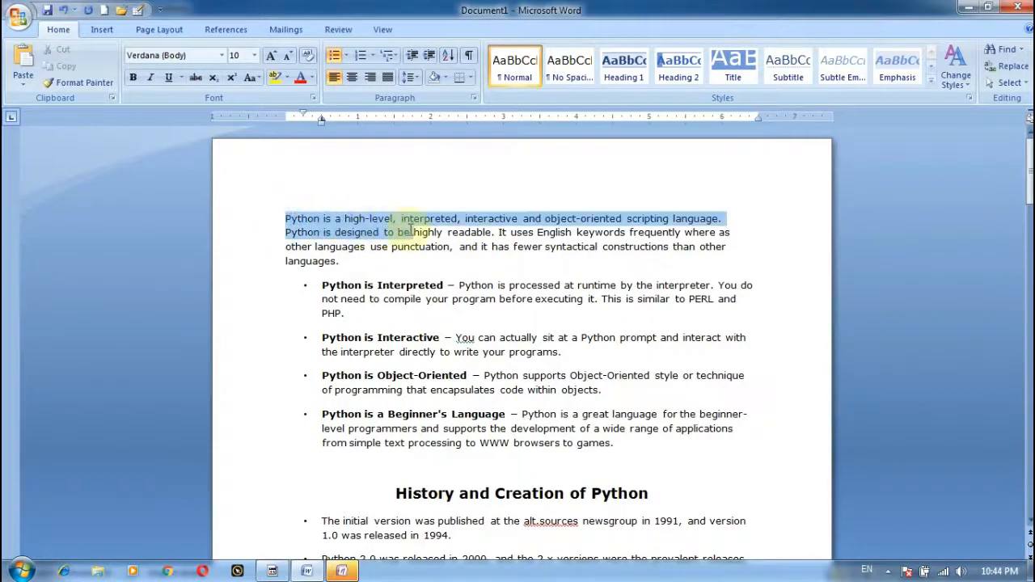
left_click(320, 337)
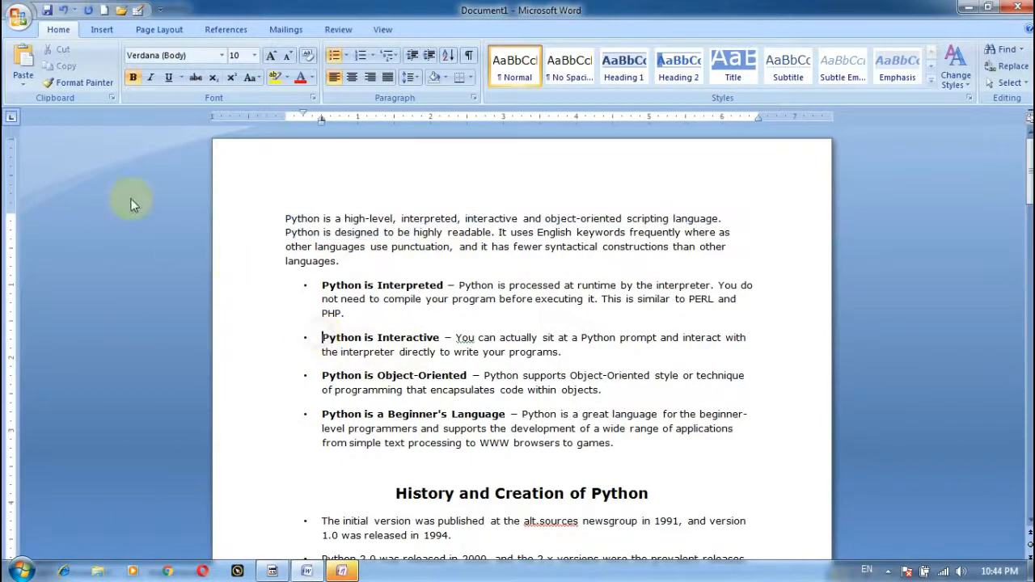
left_click(23, 84)
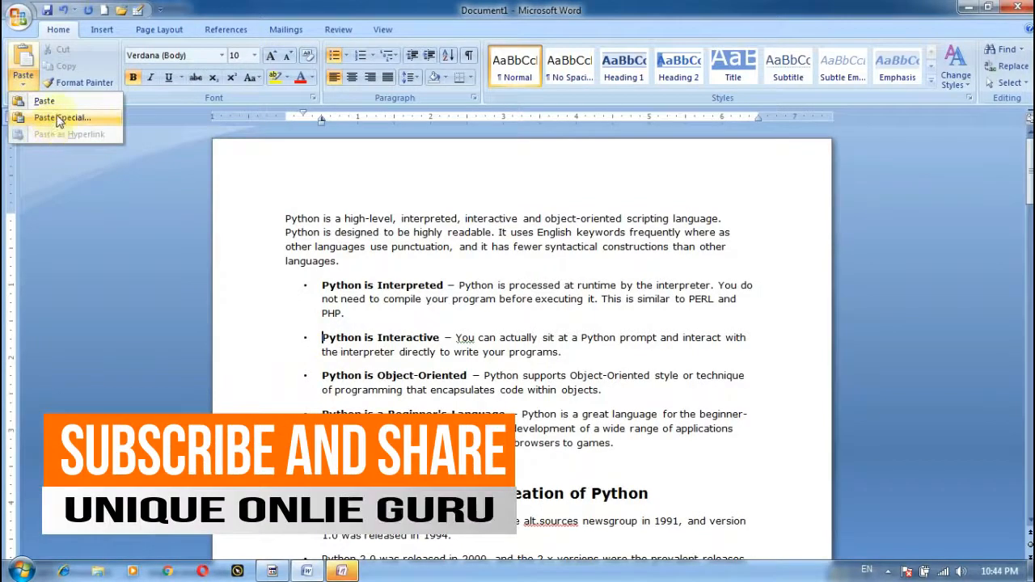
left_click(101, 259)
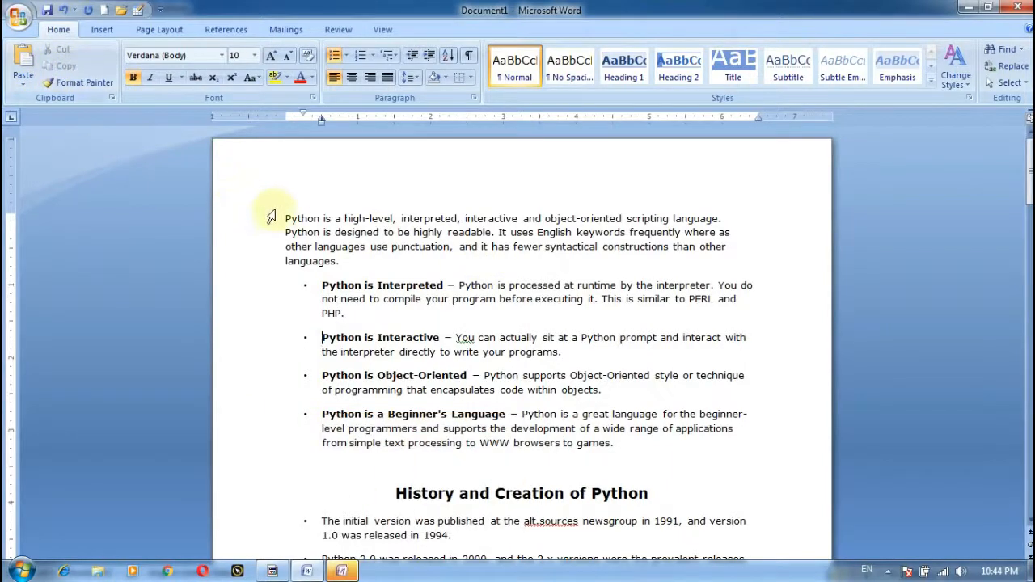
- Copy the first two lines of the opening Python paragraph and paste them twice directly after the second line
left_click_drag(286, 218, 730, 233)
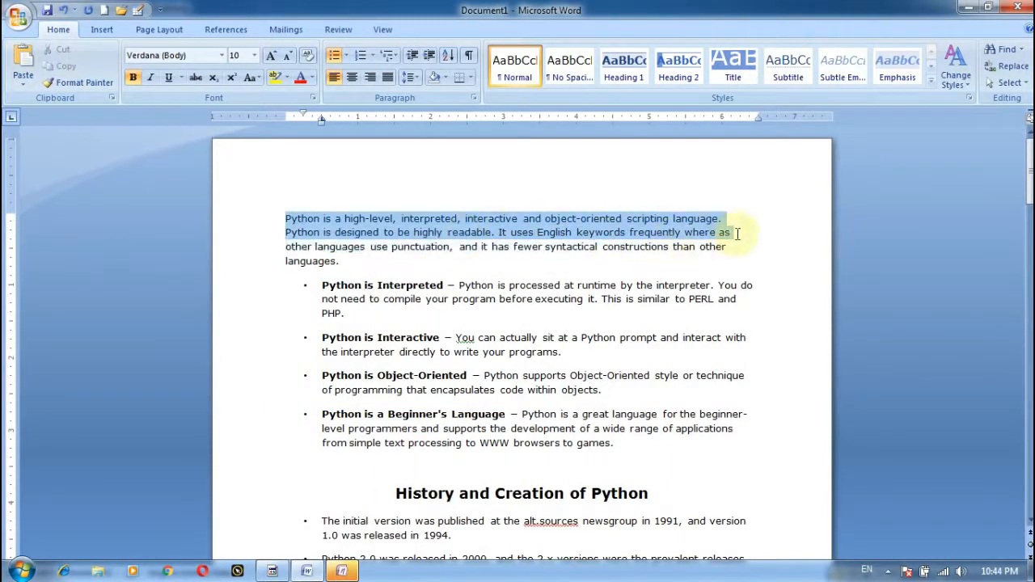
left_click(64, 68)
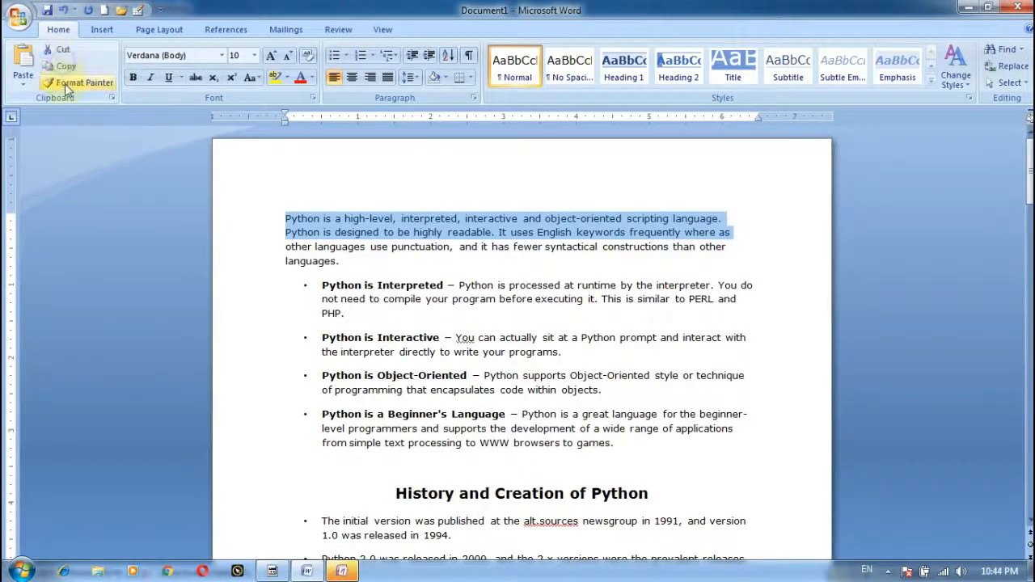
left_click(736, 237)
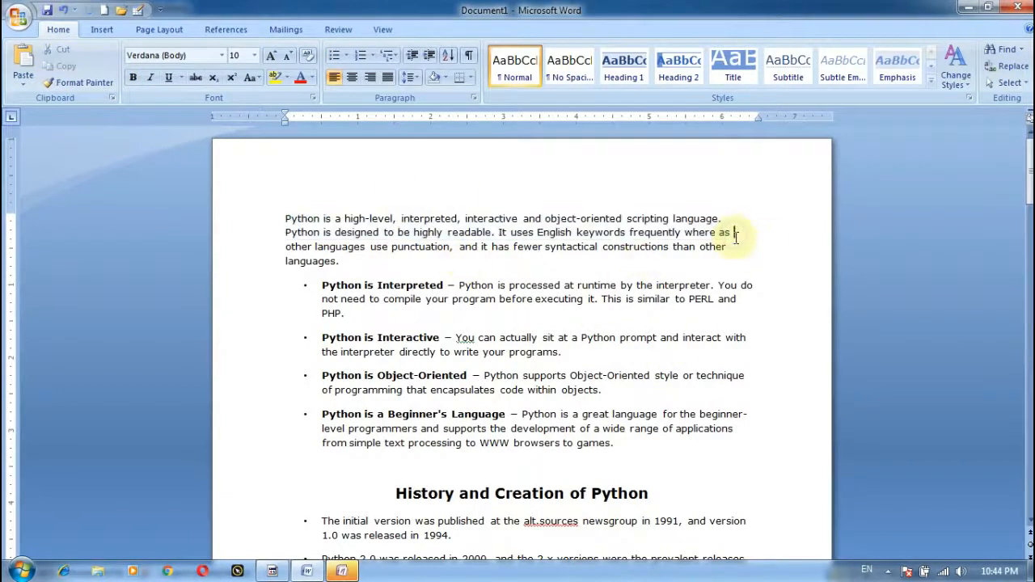
key("ctrl+v")
key("ctrl+v")
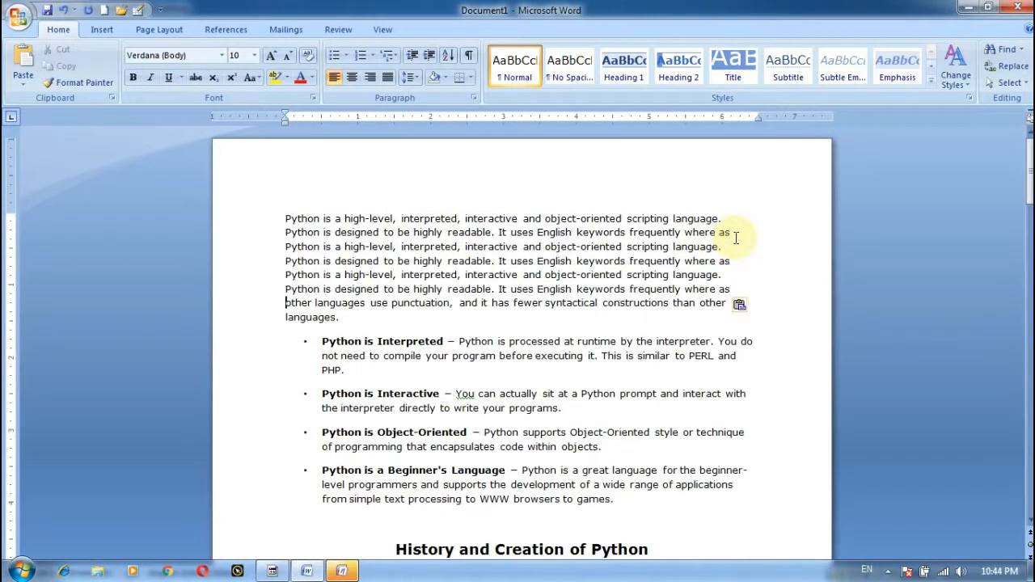
- Paste the copied two lines seven more times in front of "other languages use punctuation"
left_click(24, 64)
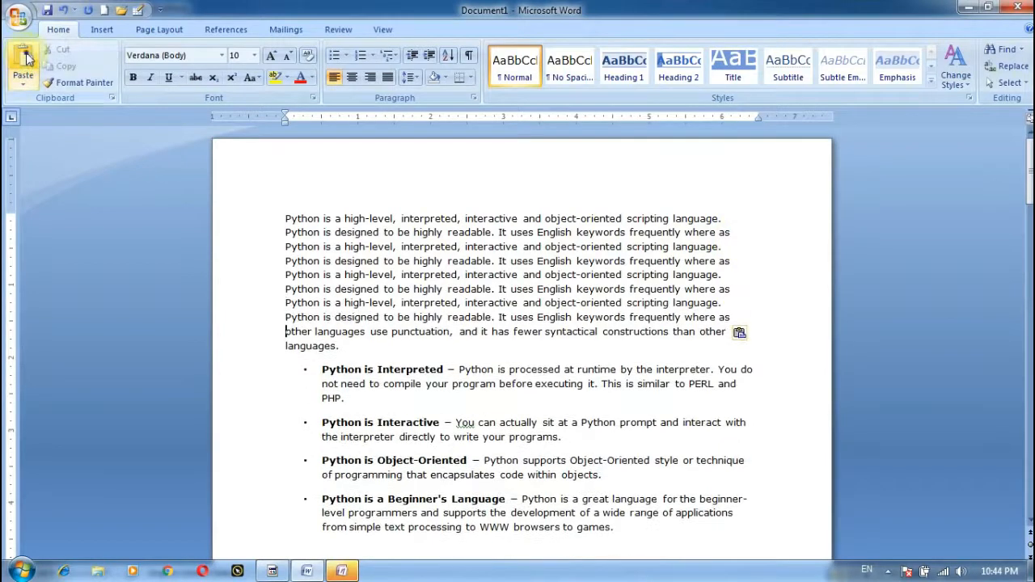
left_click(24, 64)
left_click(25, 67)
left_click(26, 66)
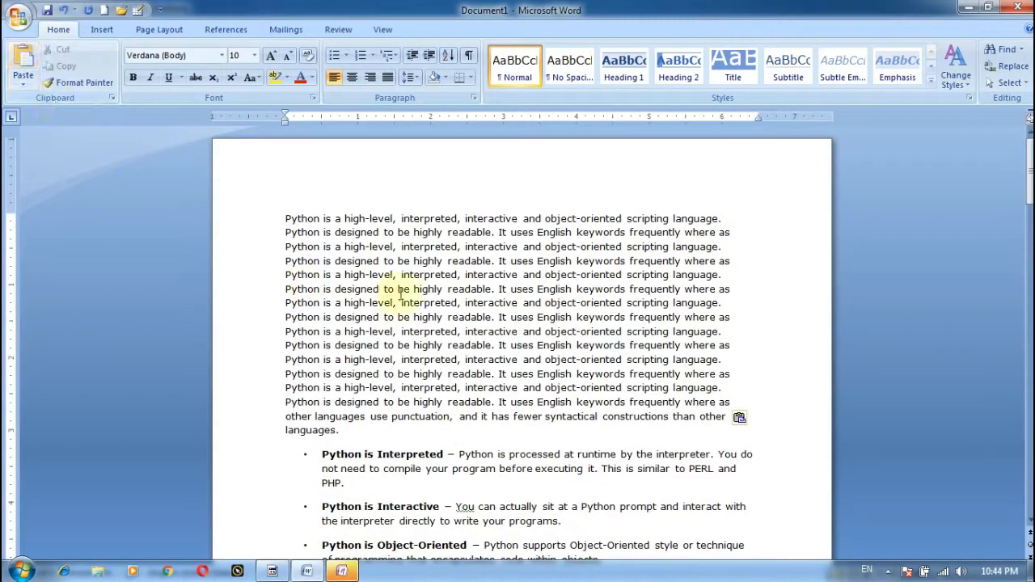
left_click(29, 59)
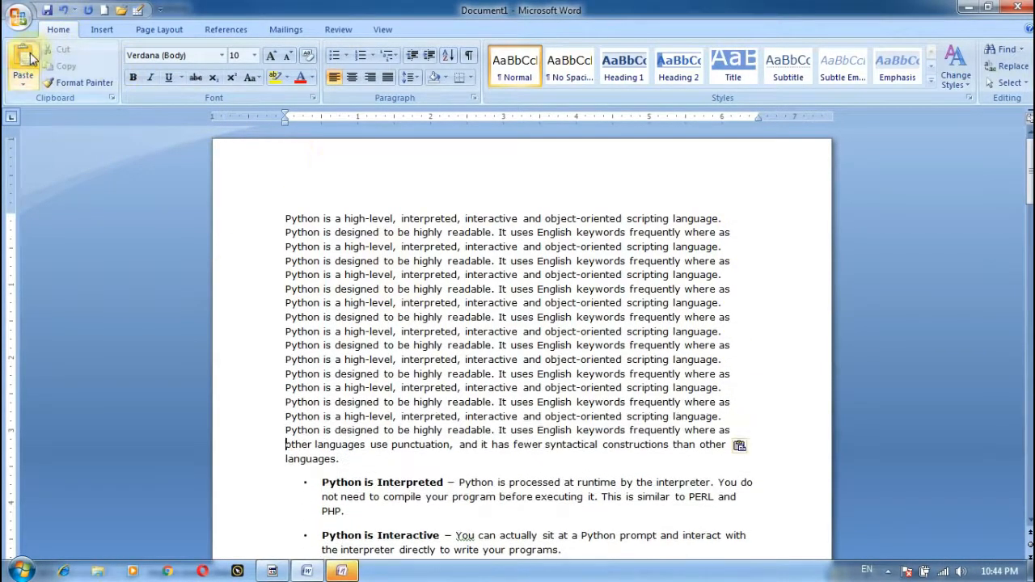
left_click(30, 58)
left_click(30, 59)
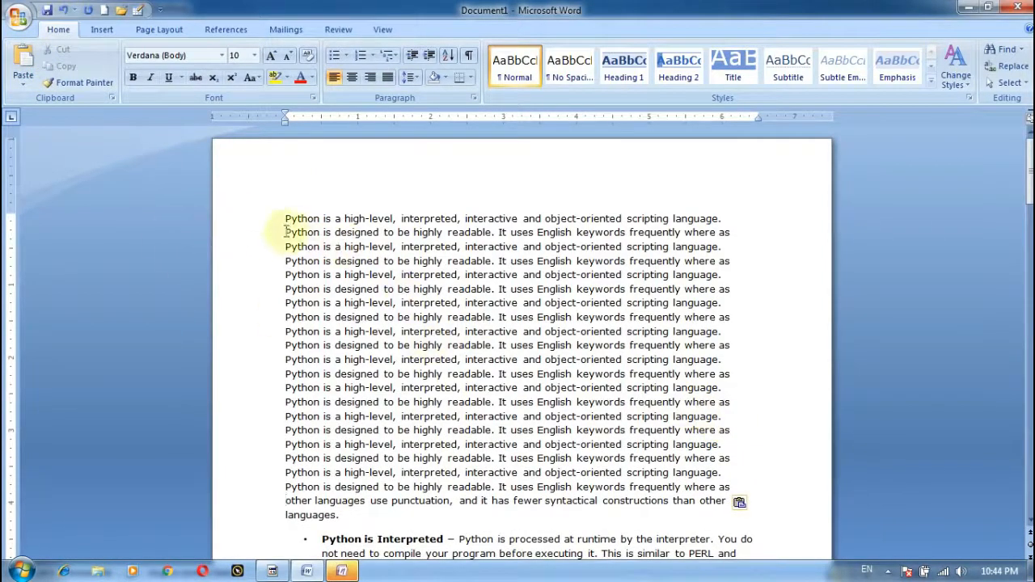
- Cut the first three lines of the opening paragraph, then cut all the remaining text above the first bullet
left_click_drag(275, 213, 709, 249)
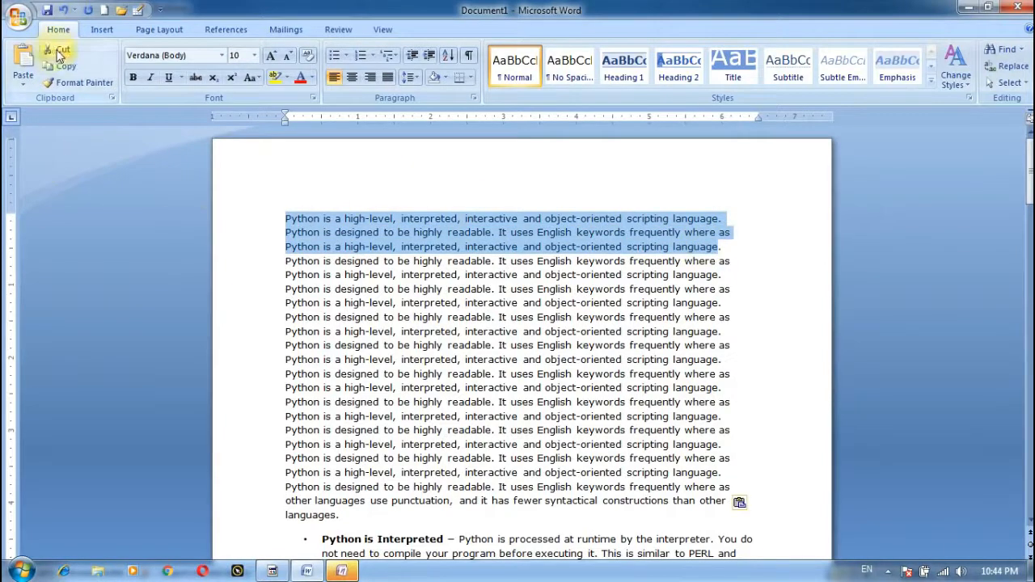
left_click(58, 52)
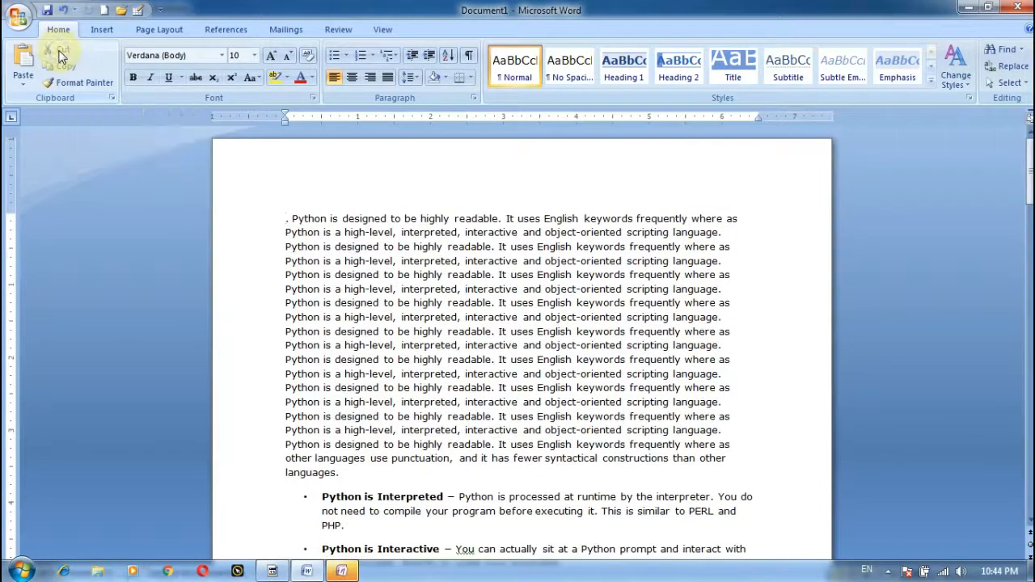
left_click_drag(272, 206, 596, 485)
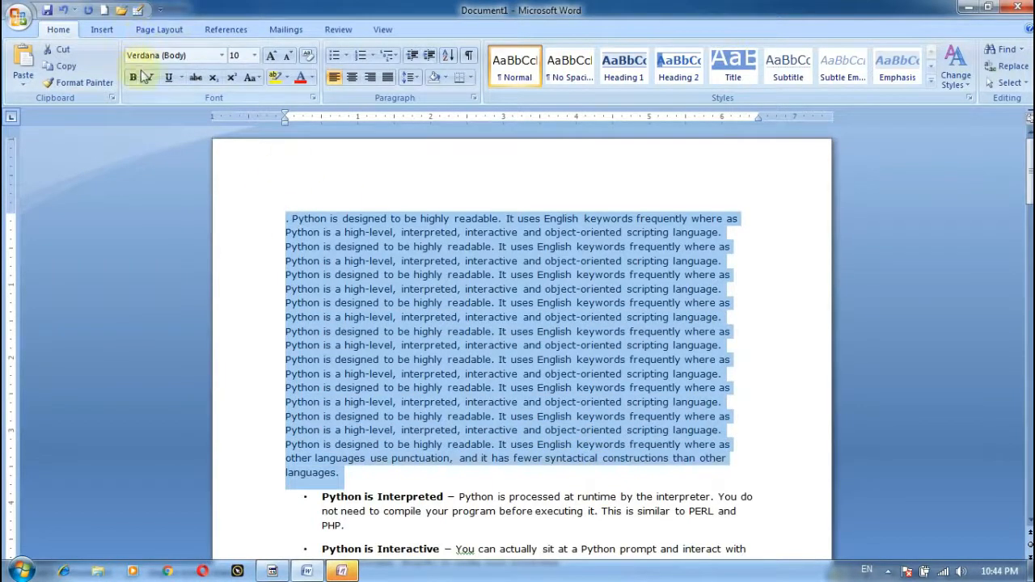
left_click(78, 50)
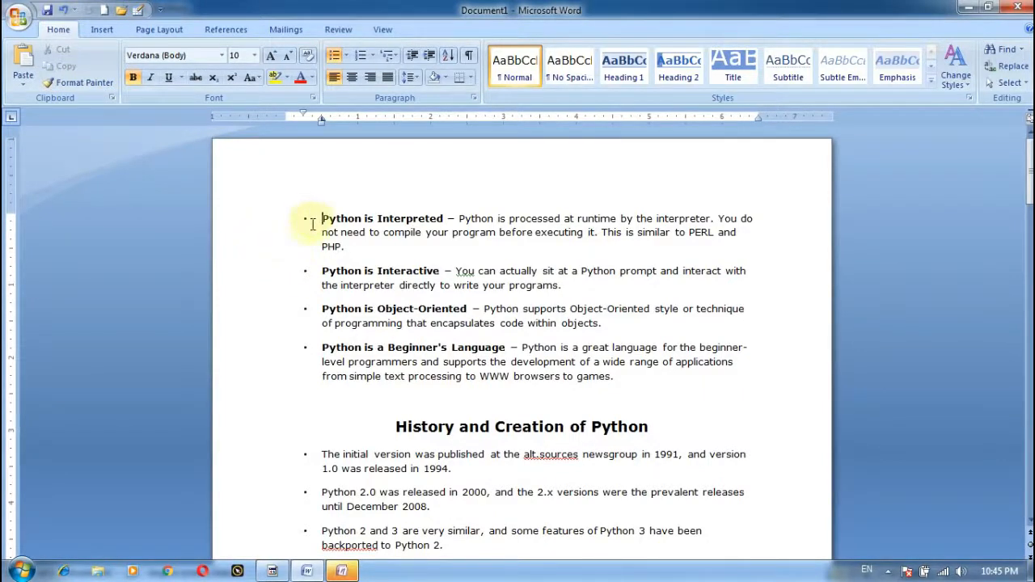
- Use Format Painter from the "Python is Interpreted" bullet on the "Python is Interactive" bullet, then paste the cut paragraph before "programs"
left_click_drag(317, 221, 775, 253)
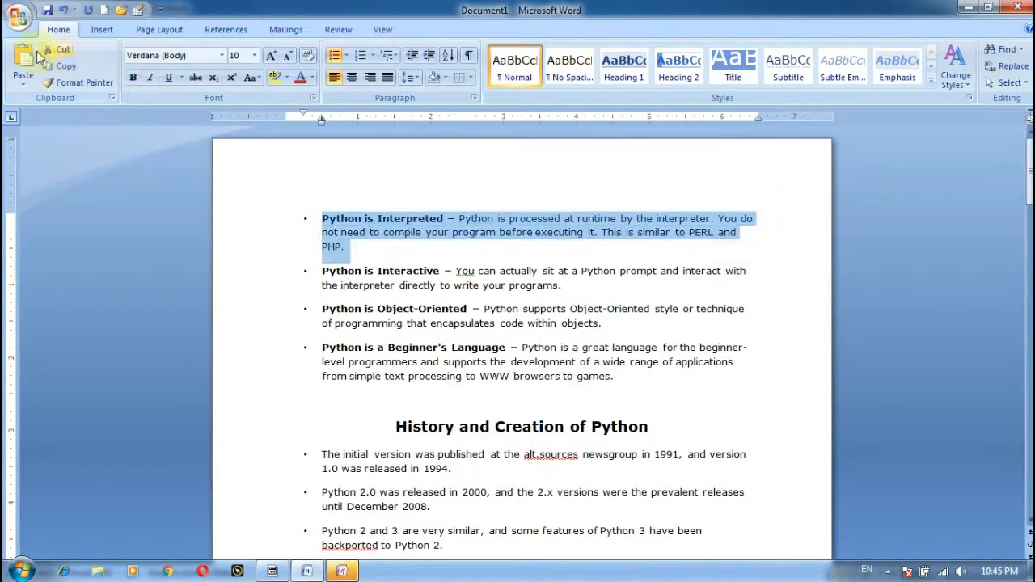
left_click(72, 83)
left_click(508, 285)
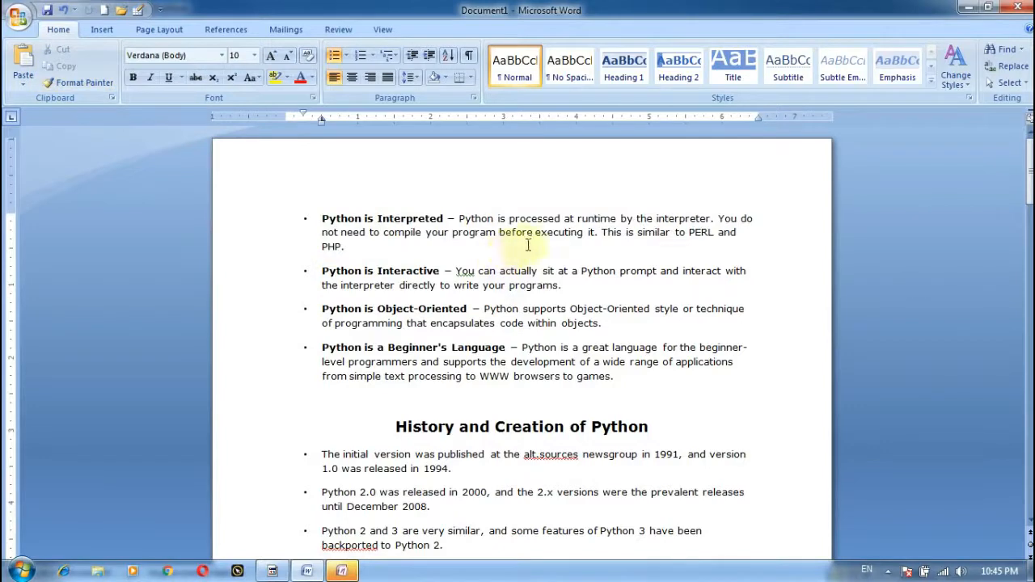
key("ctrl+v")
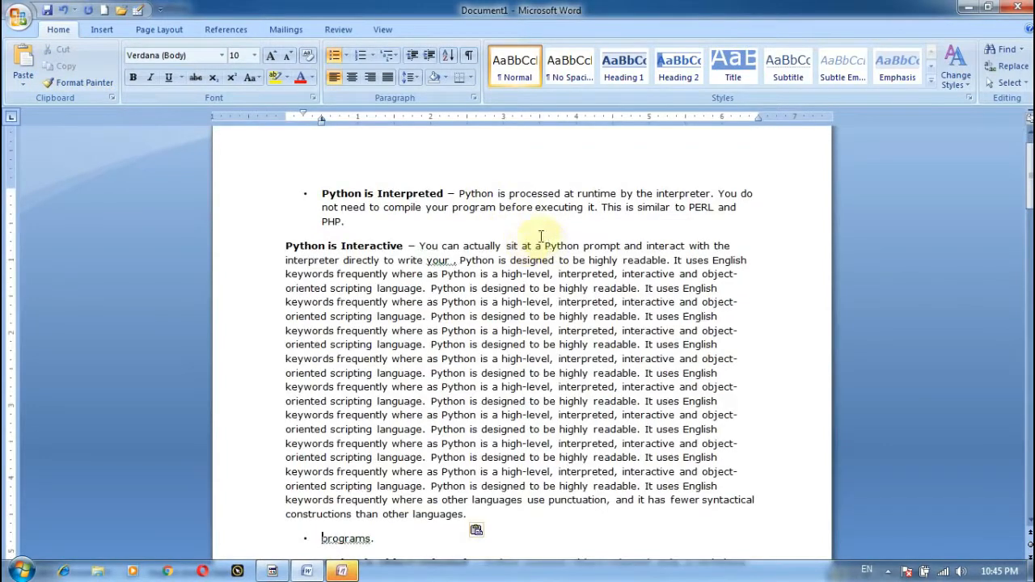
- Look over the fonts available for the first two lines of the "Python is Interactive" paragraph, without choosing one
left_click_drag(281, 244, 748, 260)
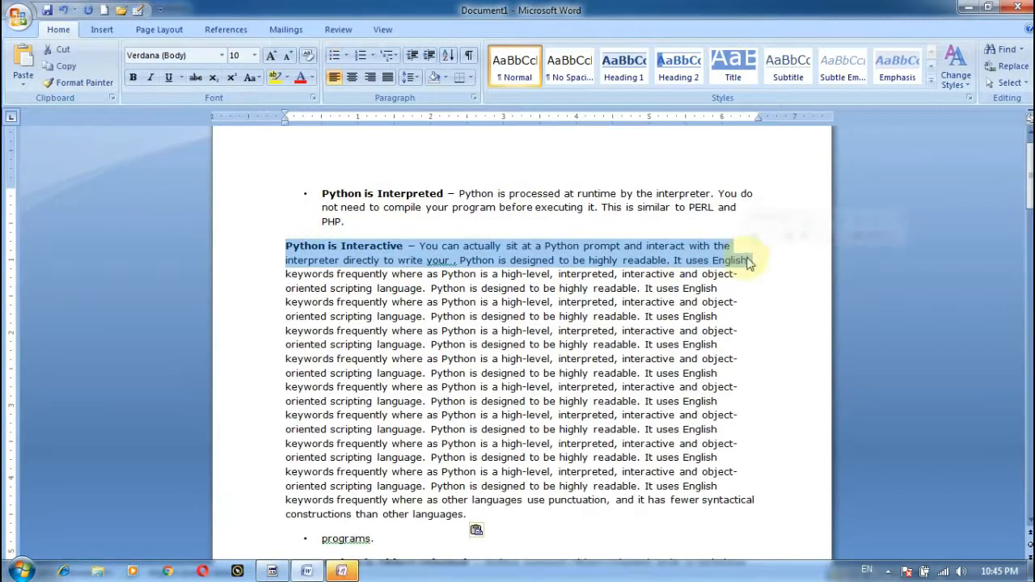
scroll(625, 386, "down", 3)
scroll(625, 386, "up", 3)
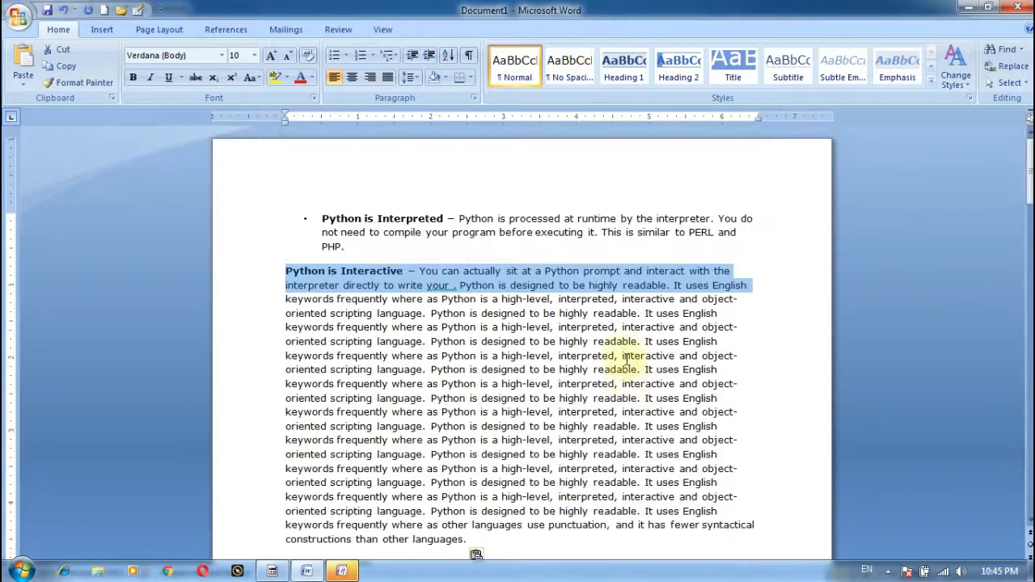
left_click(222, 54)
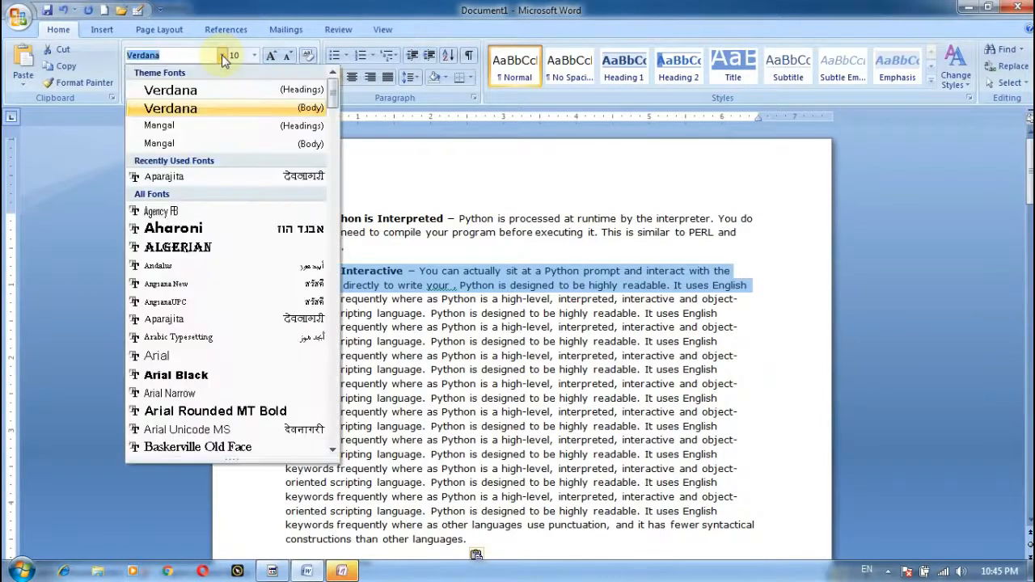
left_click(412, 254)
- Change the font of the whole "Python is Interpreted" bullet to a heavy serif typeface
left_click_drag(300, 212, 353, 248)
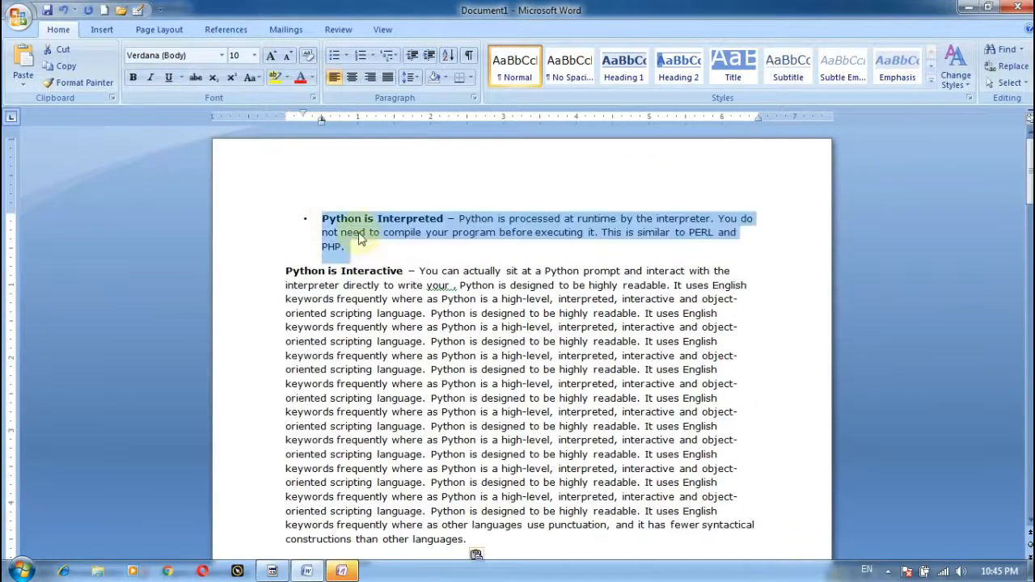
left_click(221, 54)
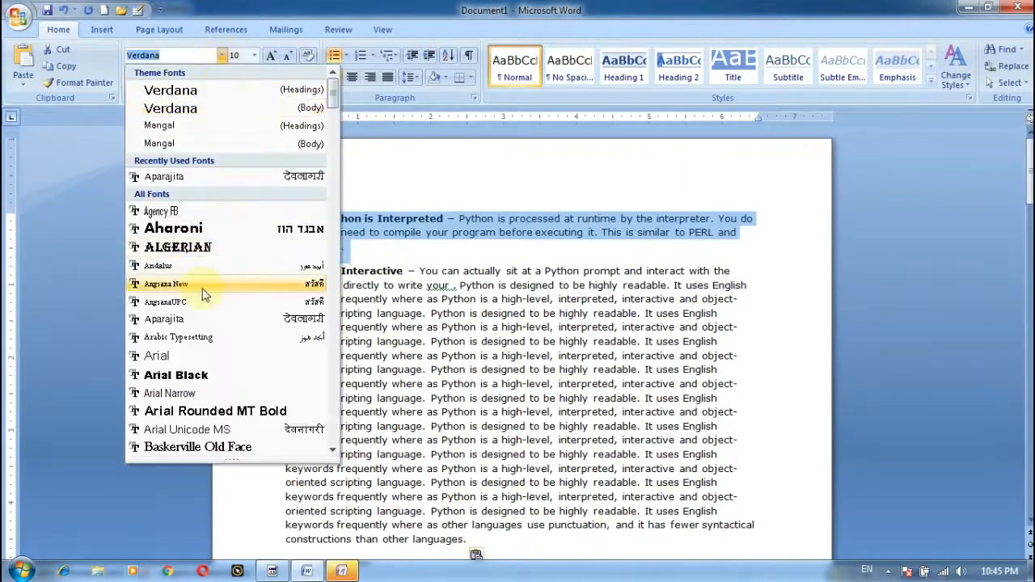
scroll(202, 297, "down", 12)
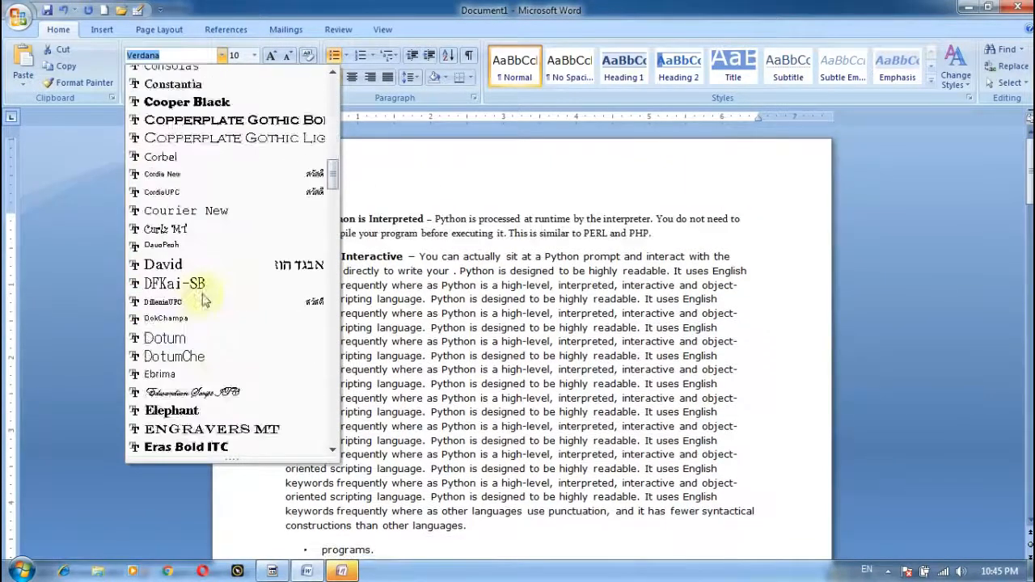
scroll(207, 279, "up", 1)
left_click(266, 157)
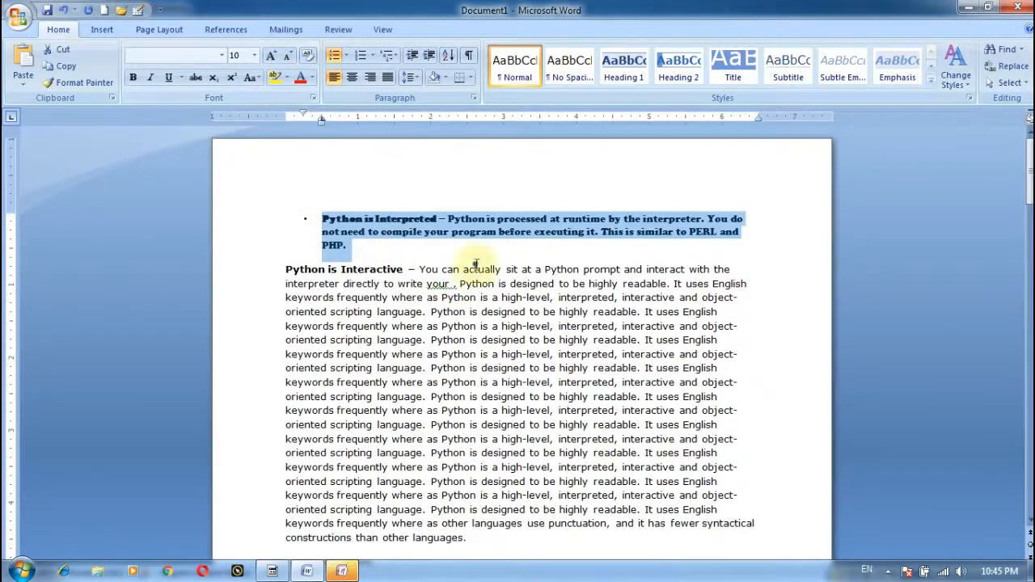
- Bold the middle block of the "Python is Interactive" paragraph, from its seventh line through "interpreted, interactive"
left_click(476, 266)
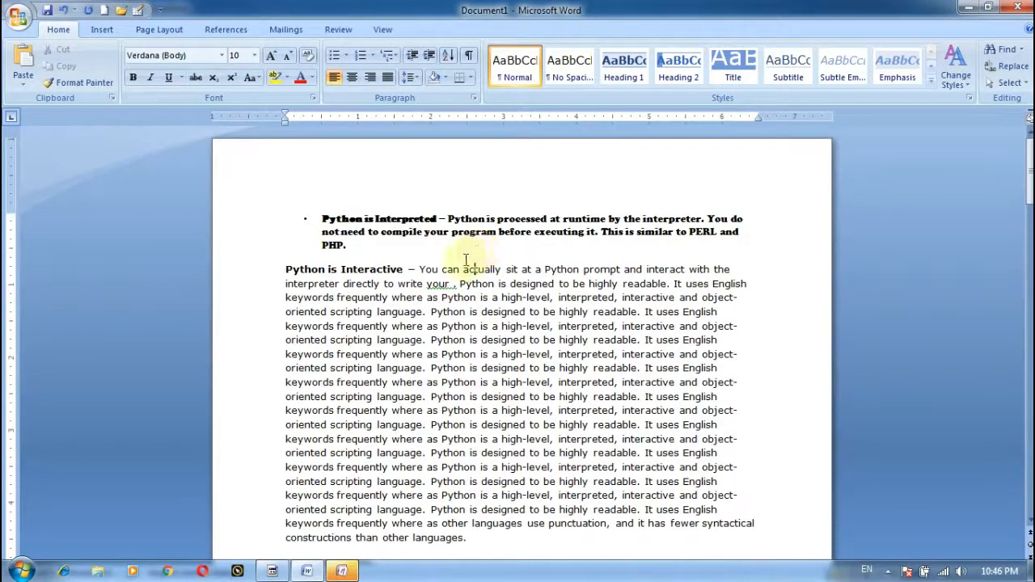
left_click_drag(321, 220, 343, 246)
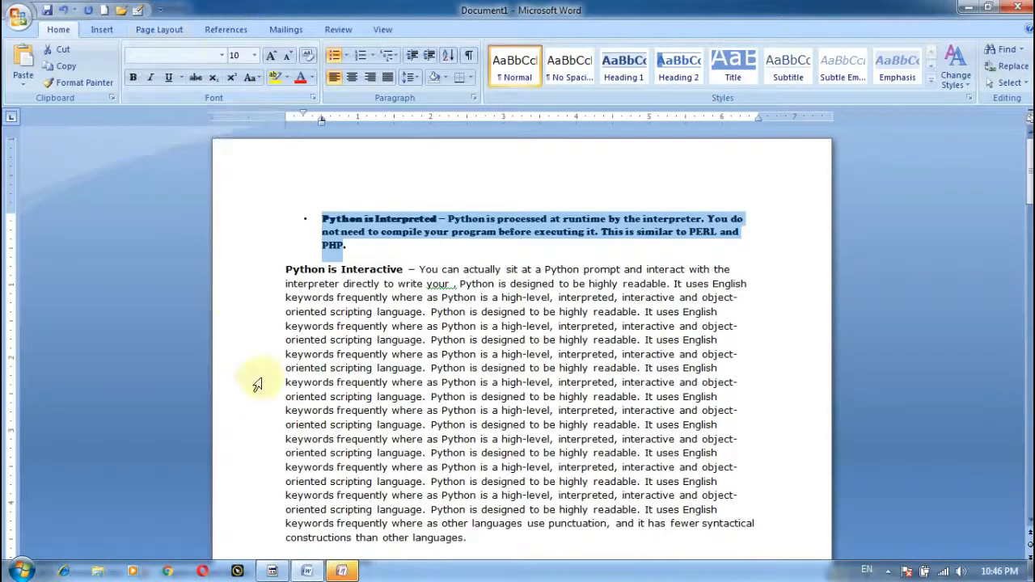
left_click_drag(287, 354, 677, 467)
left_click(133, 77)
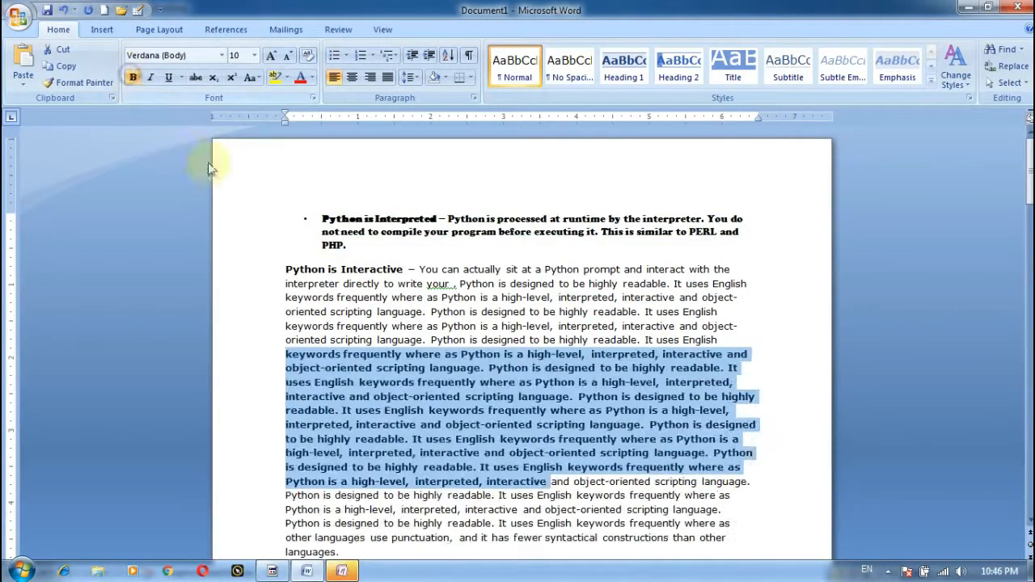
left_click(613, 410)
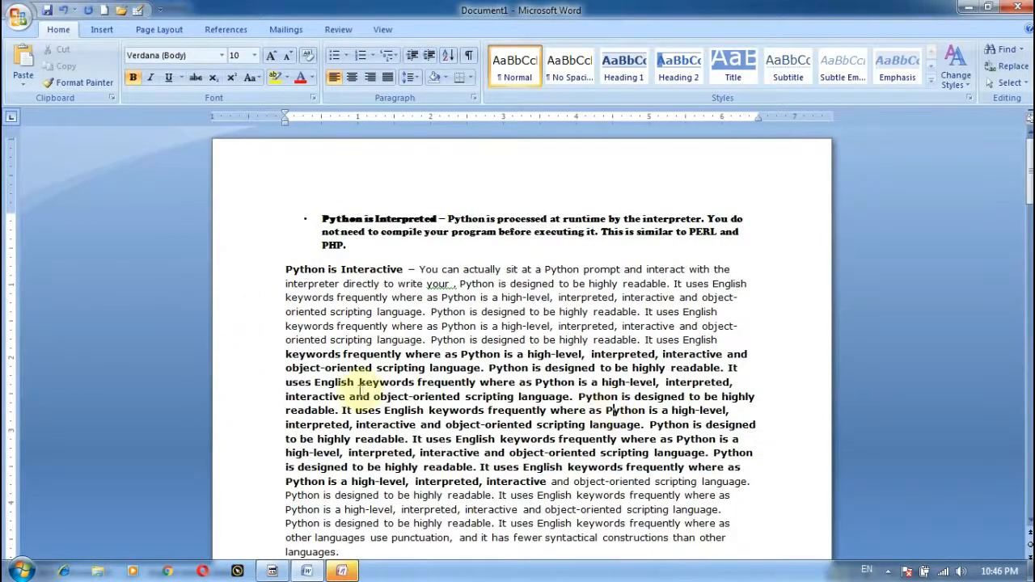
- Underline the first six lines of the "Python is Interactive" paragraph, up to "It uses English"
left_click_drag(285, 269, 721, 339)
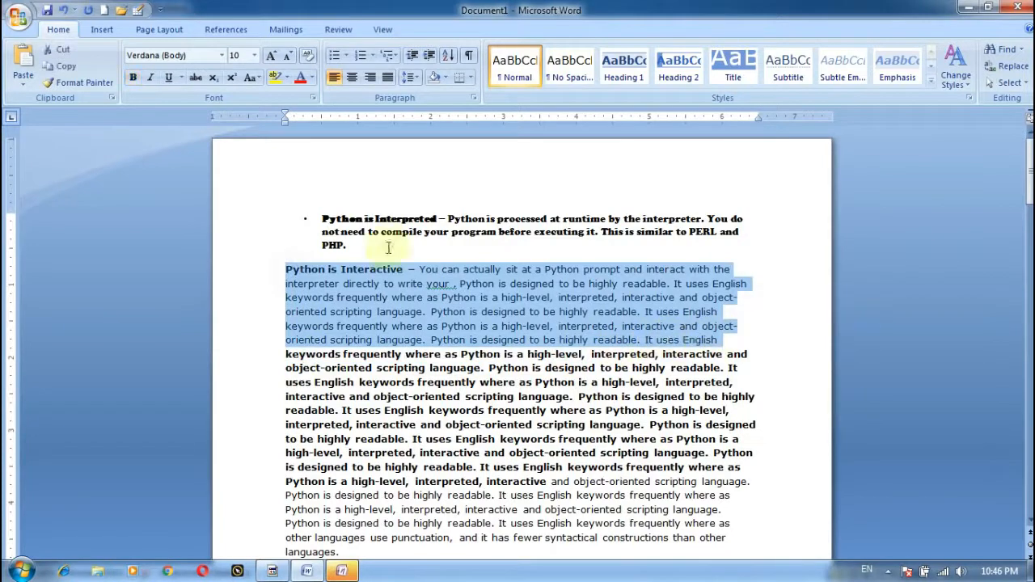
left_click(170, 84)
left_click(613, 355)
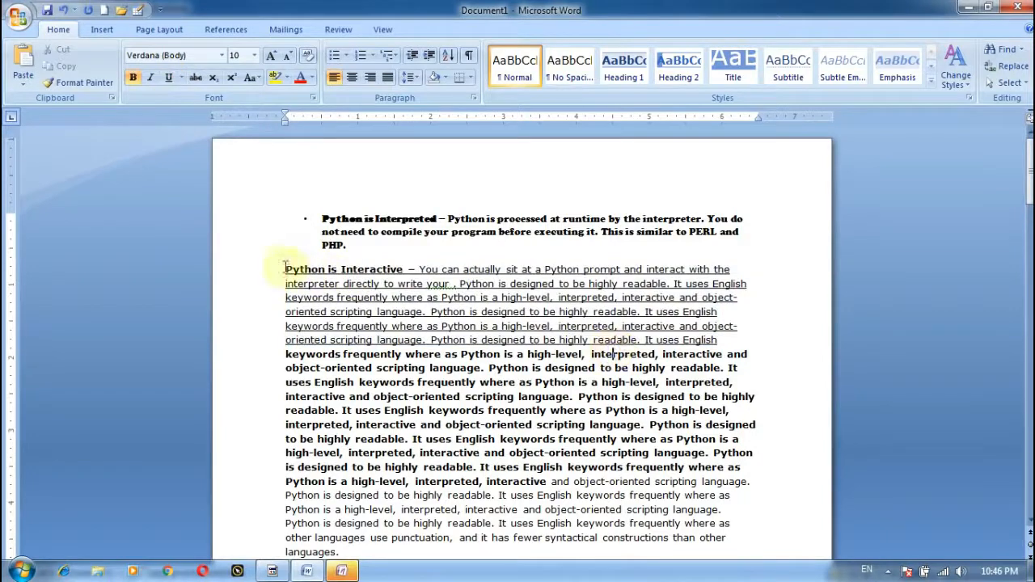
- Italicize the six underlined lines at the start of the "Python is Interactive" paragraph
left_click_drag(286, 269, 754, 352)
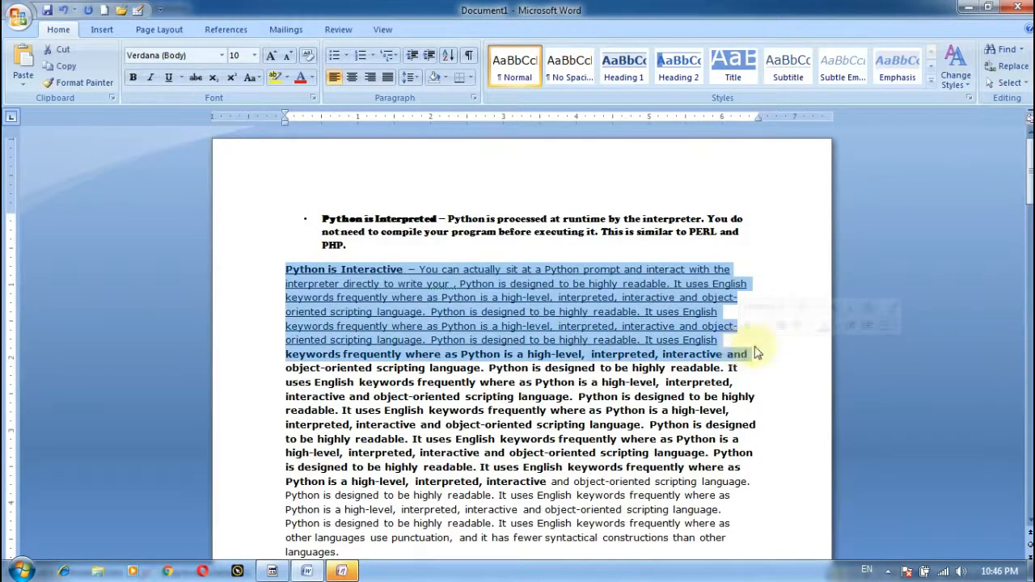
left_click(742, 341)
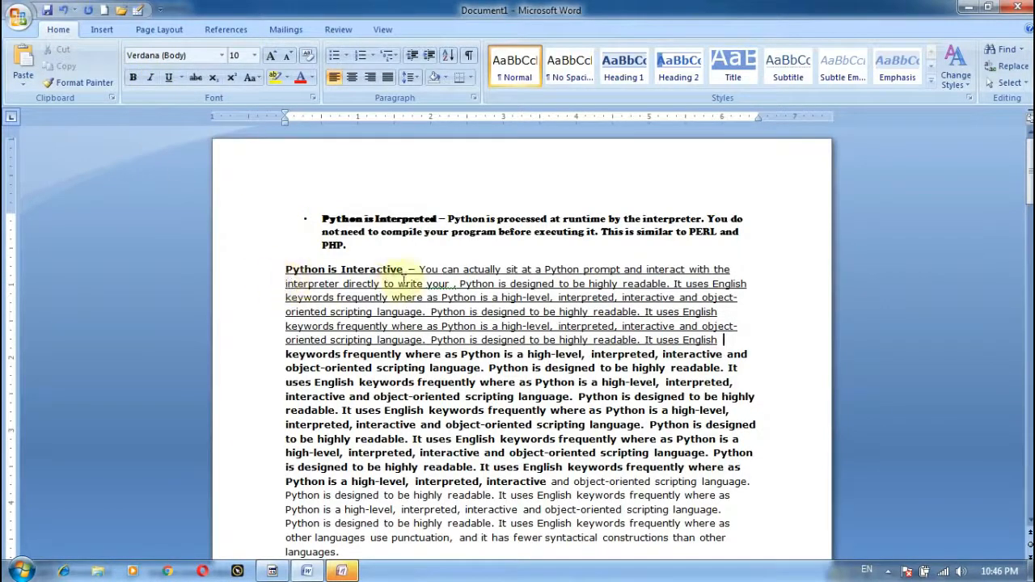
left_click_drag(286, 269, 734, 340)
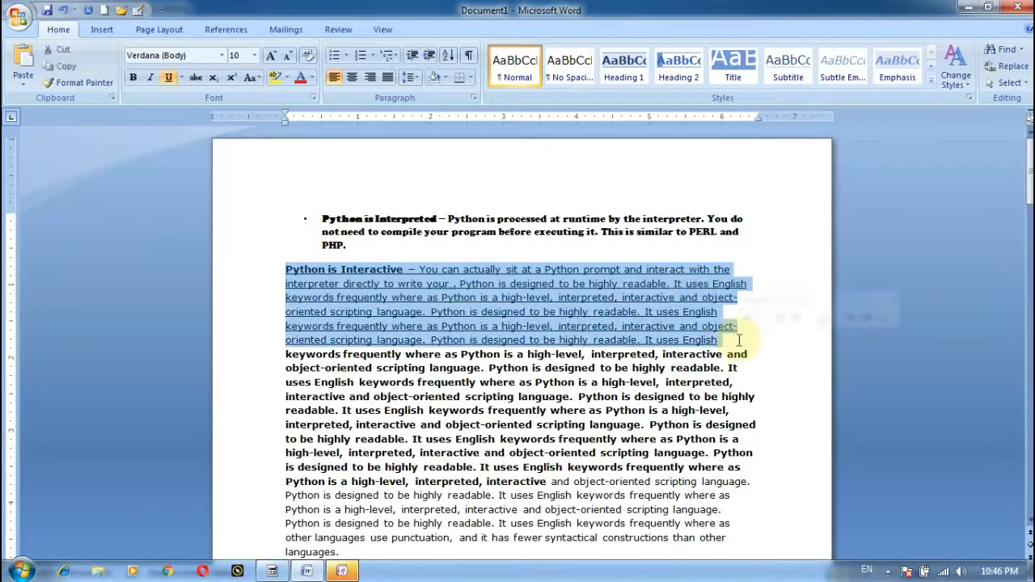
left_click(151, 81)
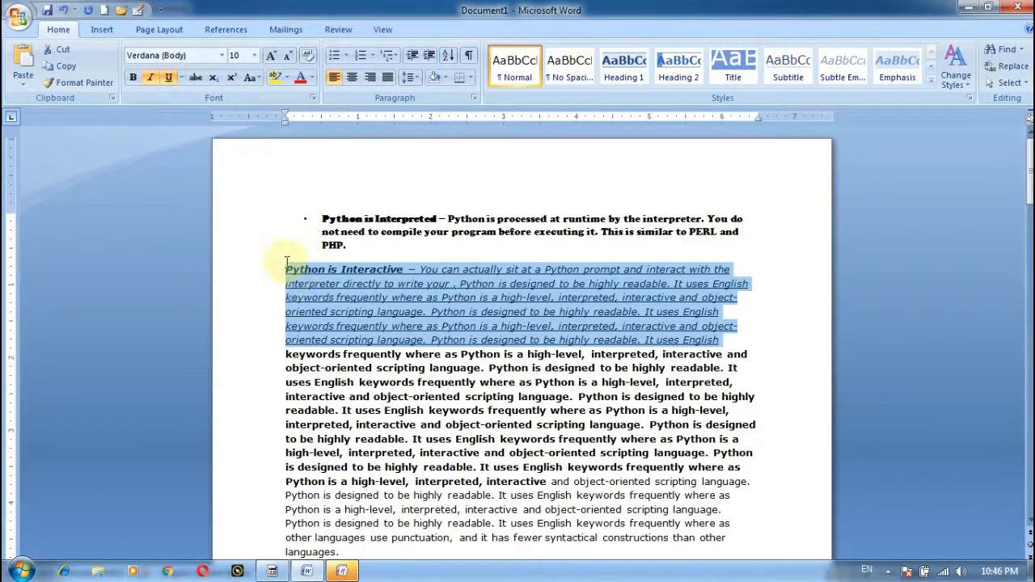
- Apply strikethrough from "PHP." through the underlined italic lines of the "Python is Interactive" paragraph
left_click_drag(286, 263, 718, 340)
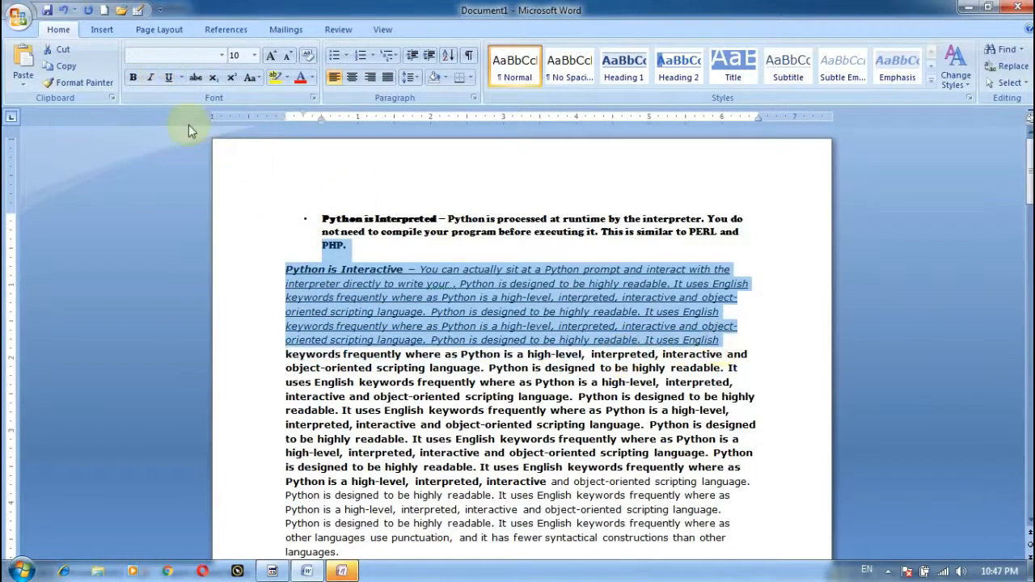
left_click(195, 77)
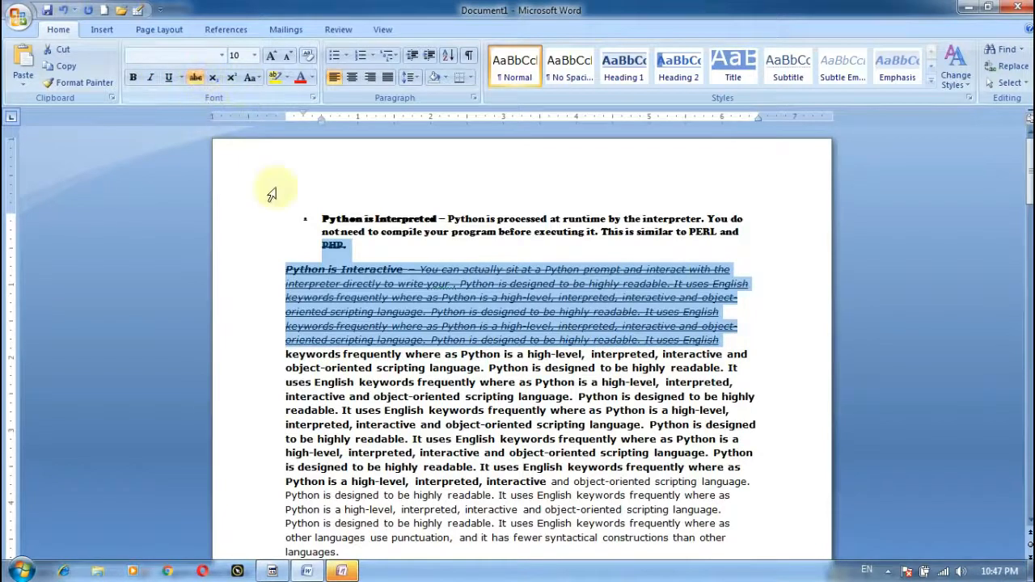
left_click(585, 348)
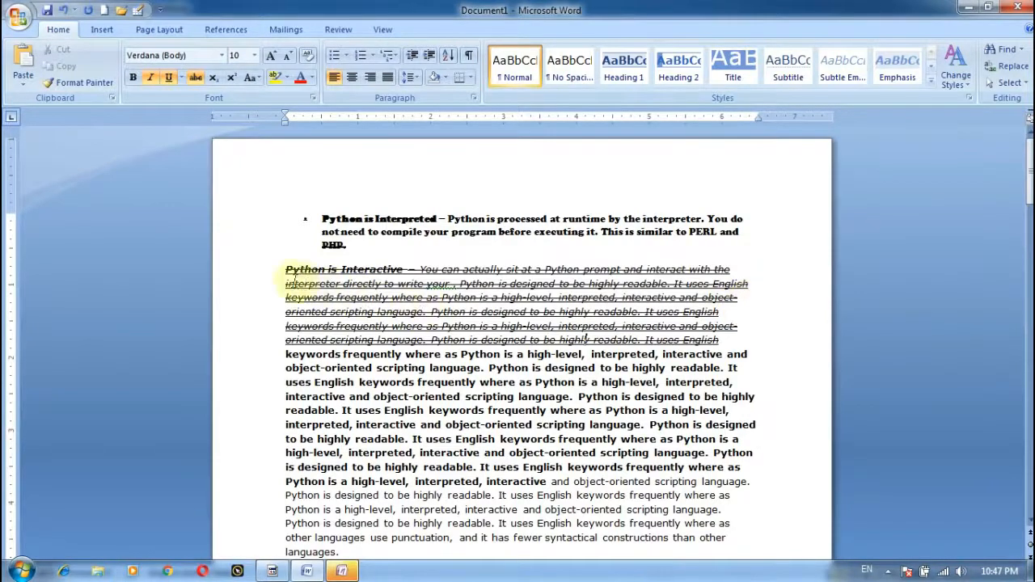
- Delete everything from the "Python is Interpreted" bullet up to the struck-through "where as", and insert blank lines above the remaining text
left_click_drag(287, 269, 752, 339)
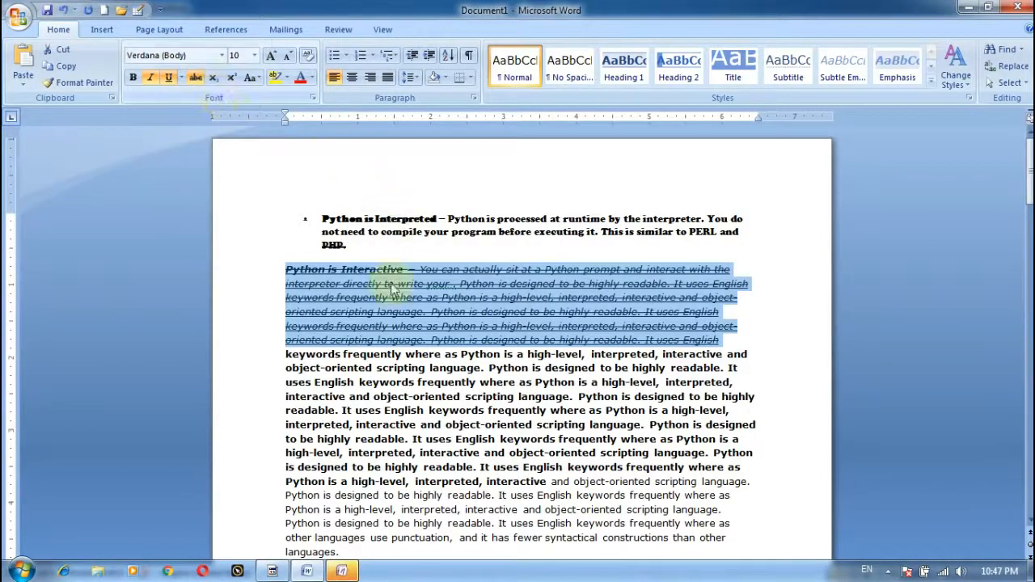
left_click_drag(316, 213, 386, 327)
key("Delete")
key("Return")
key("Return")
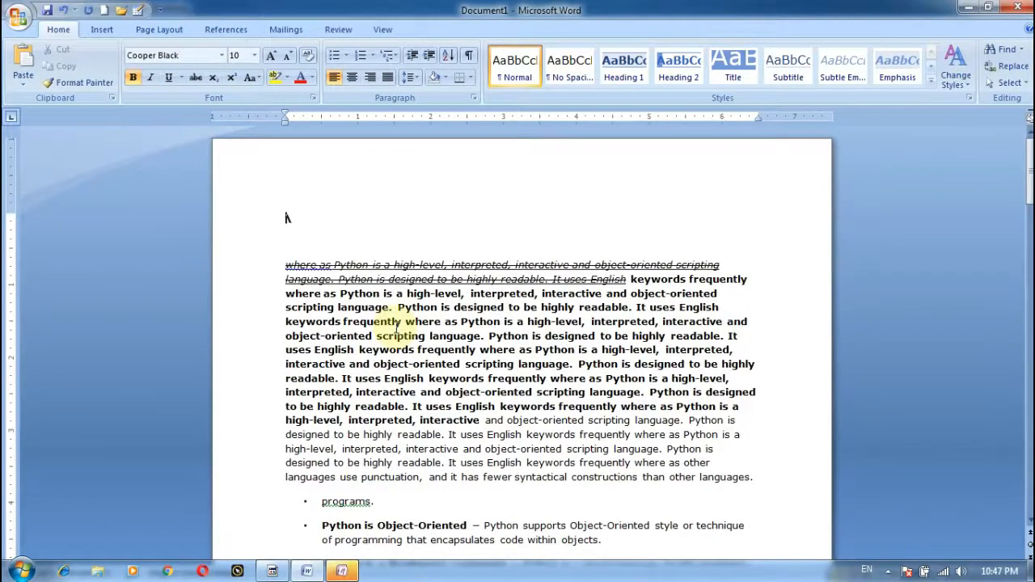
- Clear the trial letters on the first line, set its font to Mangal (Headings CS) and enter "nfkhfnhmvkh"
type("jt")
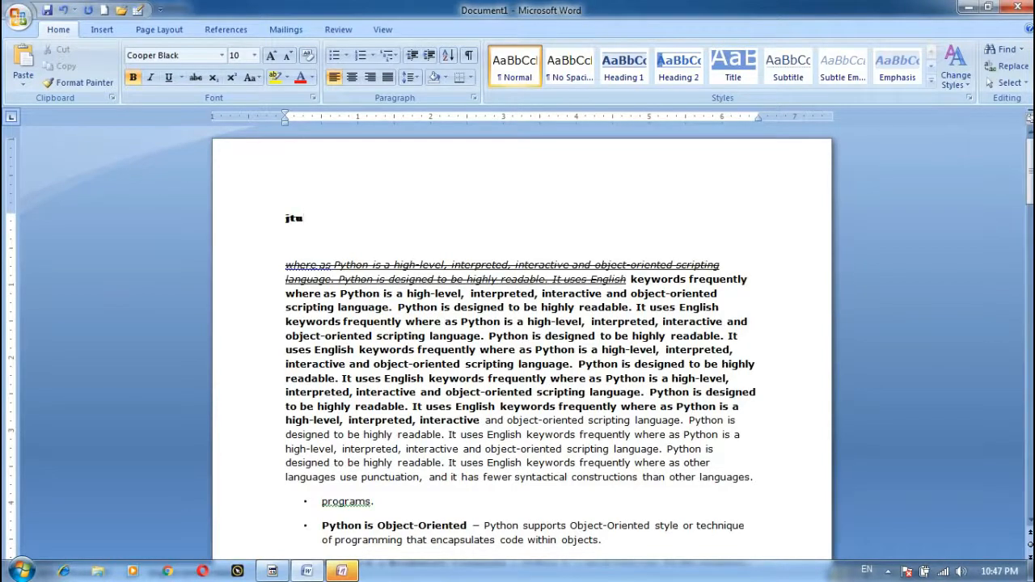
key("BackSpace")
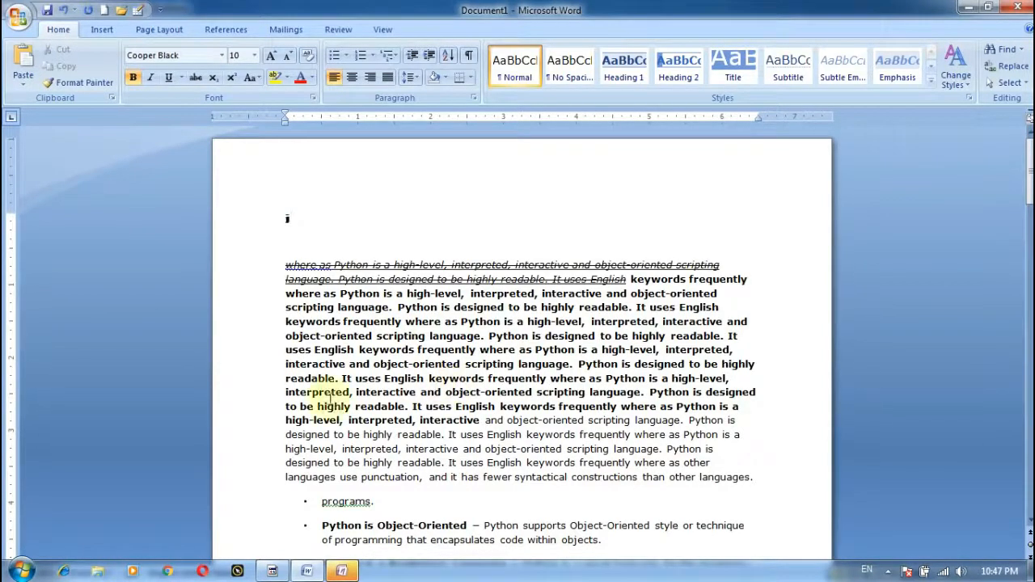
left_click(221, 56)
left_click(202, 126)
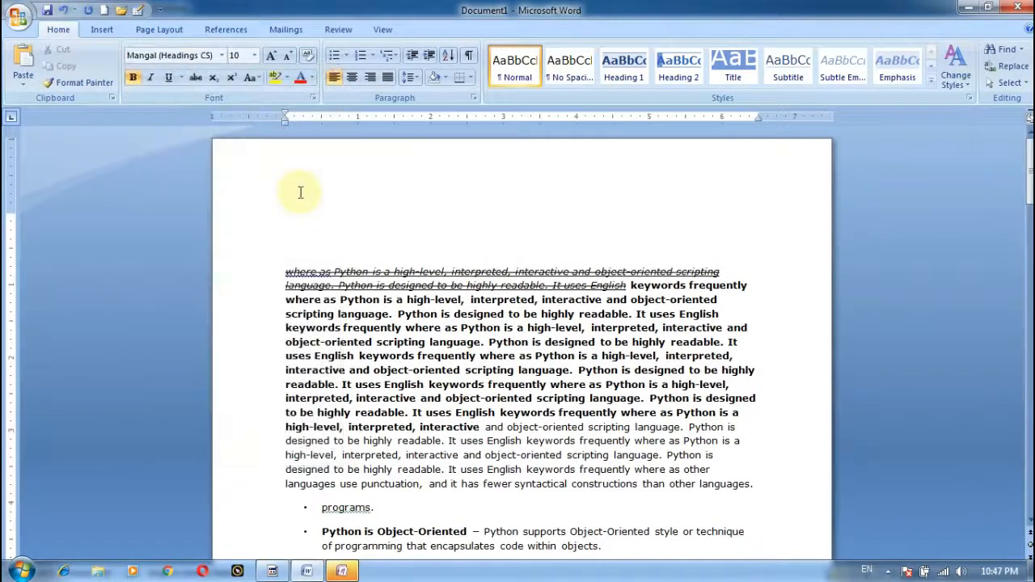
type("nfkhfnhmvkh")
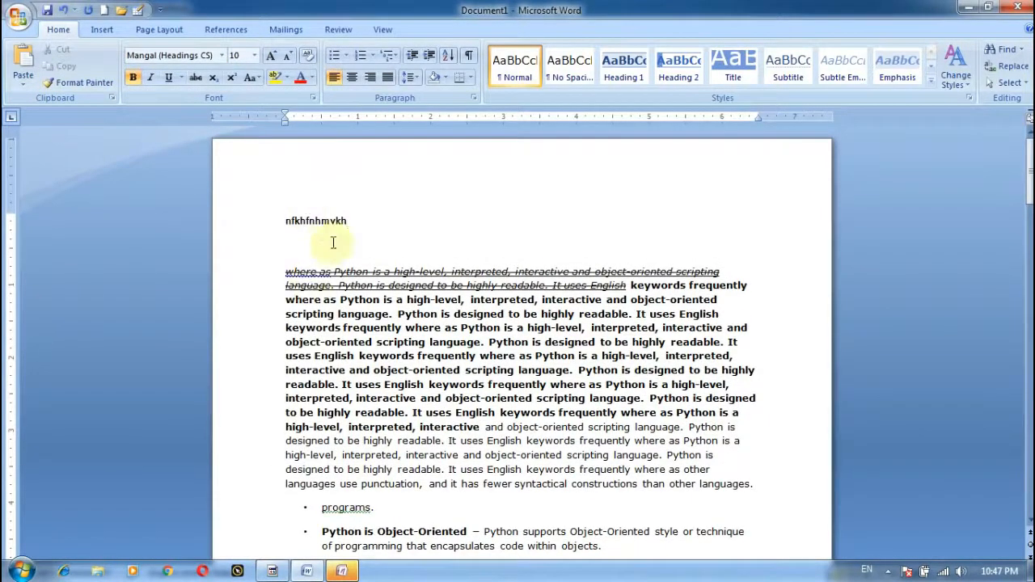
- Replace the sample text on the first line with "62" and format the 2 as subscript
left_click_drag(351, 222, 276, 232)
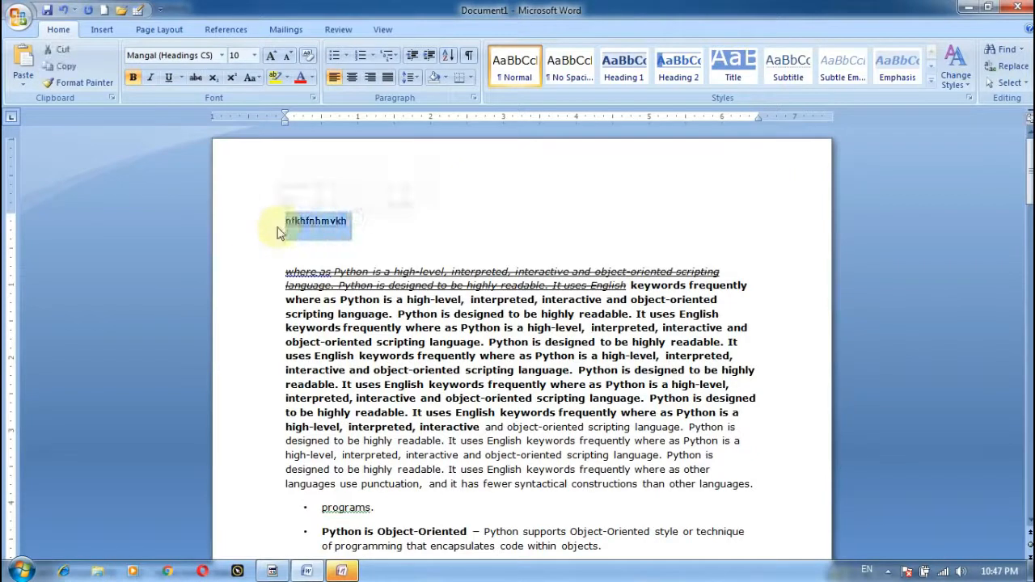
type("6")
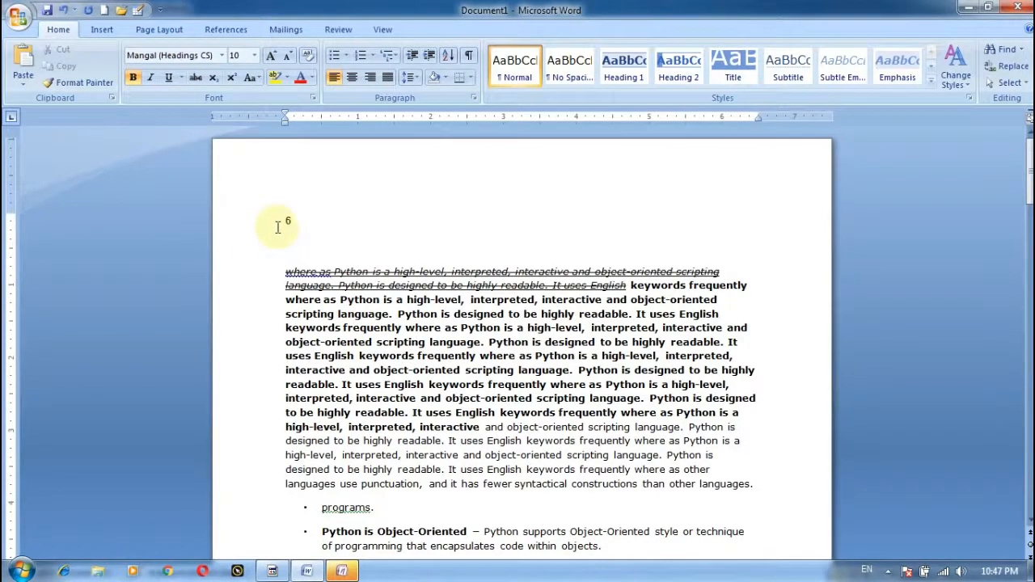
left_click(215, 78)
type("2")
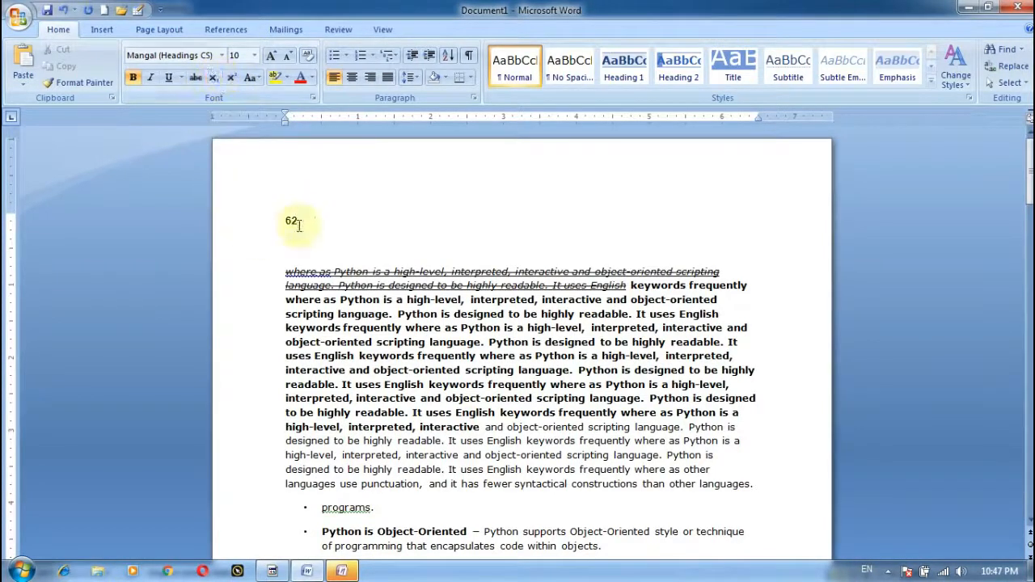
left_click_drag(298, 225, 291, 224)
left_click(213, 78)
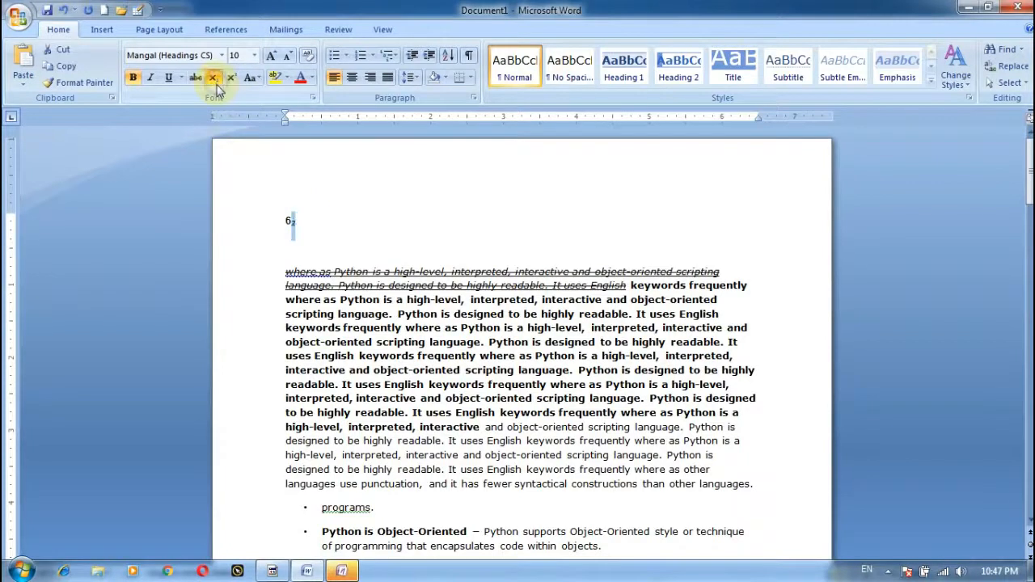
left_click(402, 261)
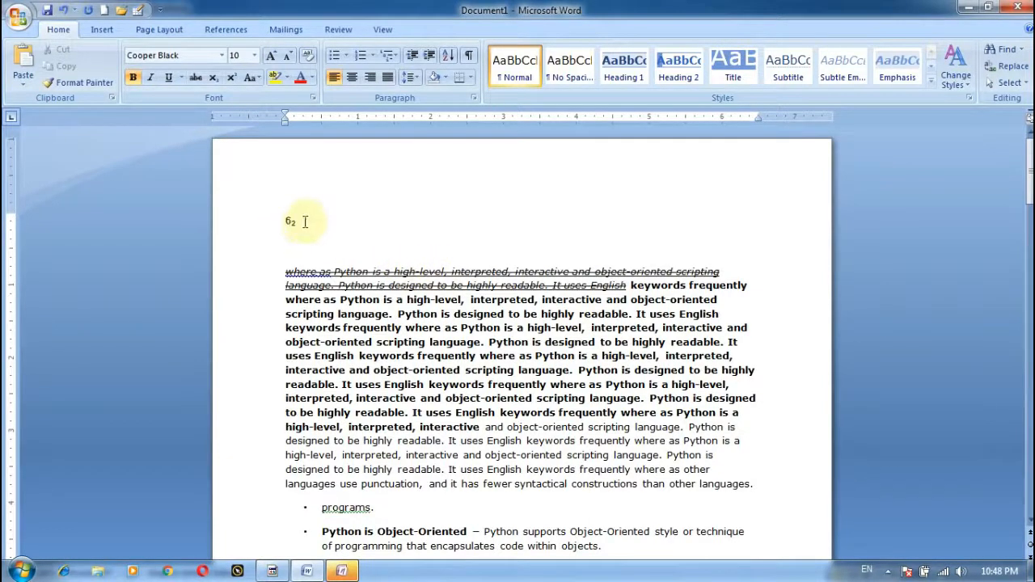
- Change the 2 after the 6 on the first line to superscript
left_click_drag(302, 224, 291, 223)
left_click(232, 78)
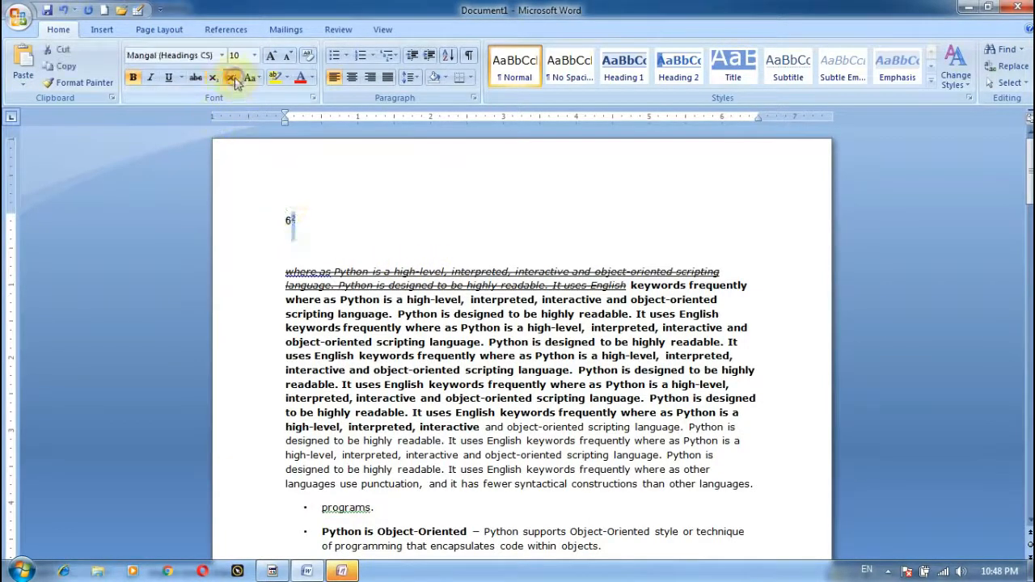
left_click(334, 233)
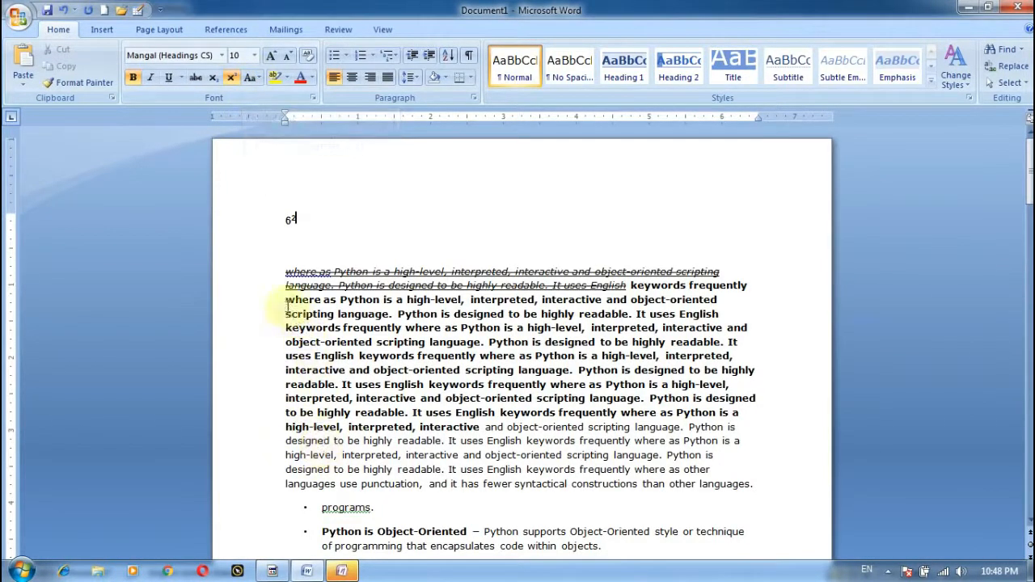
- Remove the strikethrough from the opening lines of the paragraph that starts with "where as Python"
left_click_drag(286, 299, 721, 319)
left_click_drag(275, 267, 609, 330)
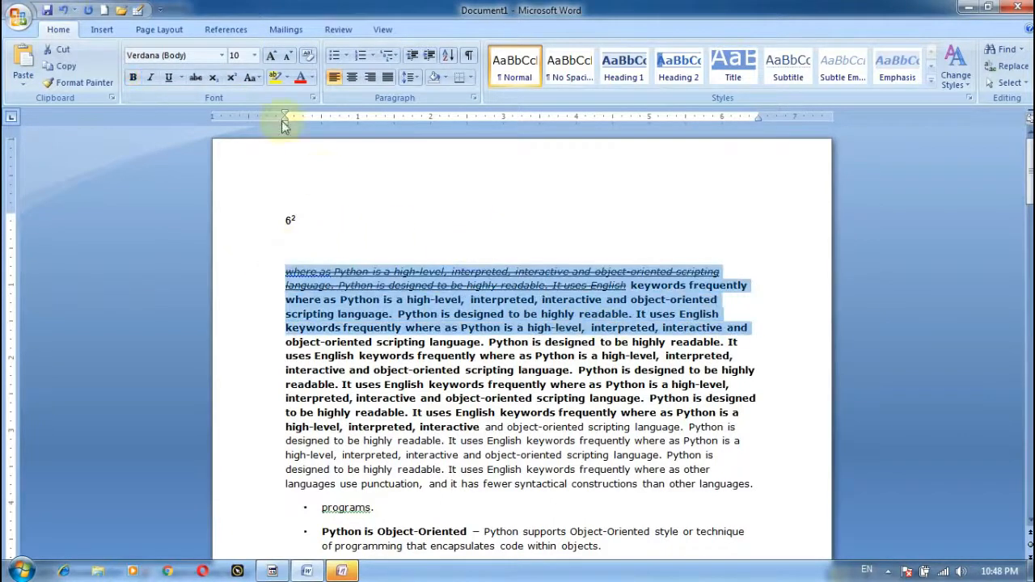
left_click(195, 80)
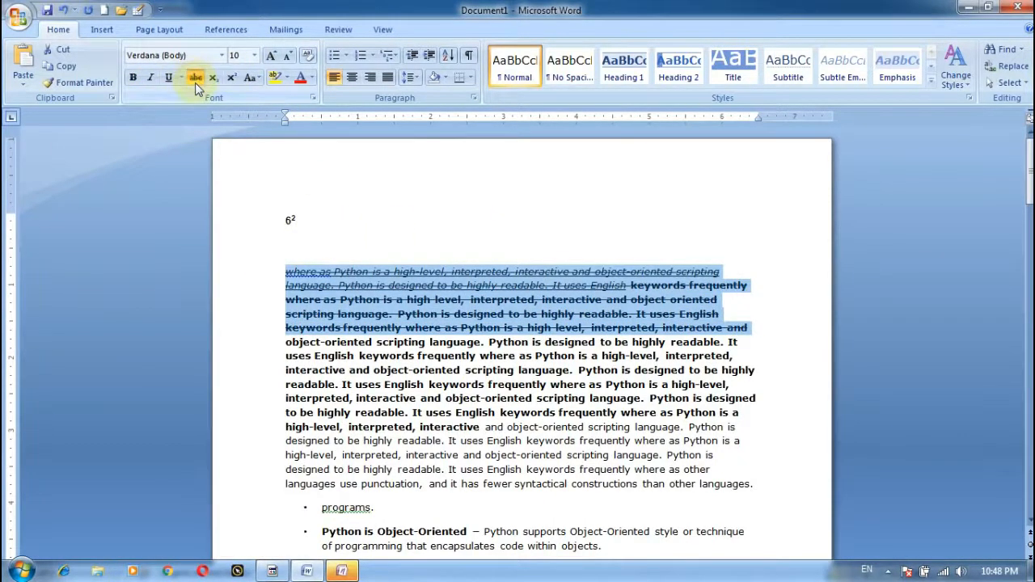
left_click(195, 83)
left_click(397, 257)
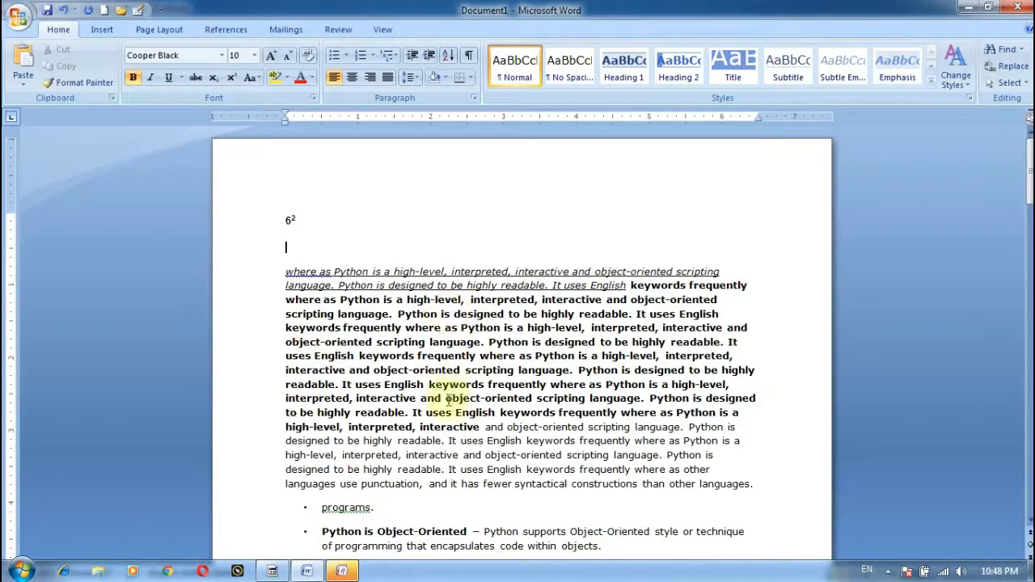
- Select the whole paragraph below the first line and change its case to Sentence case
left_click_drag(285, 272, 635, 316)
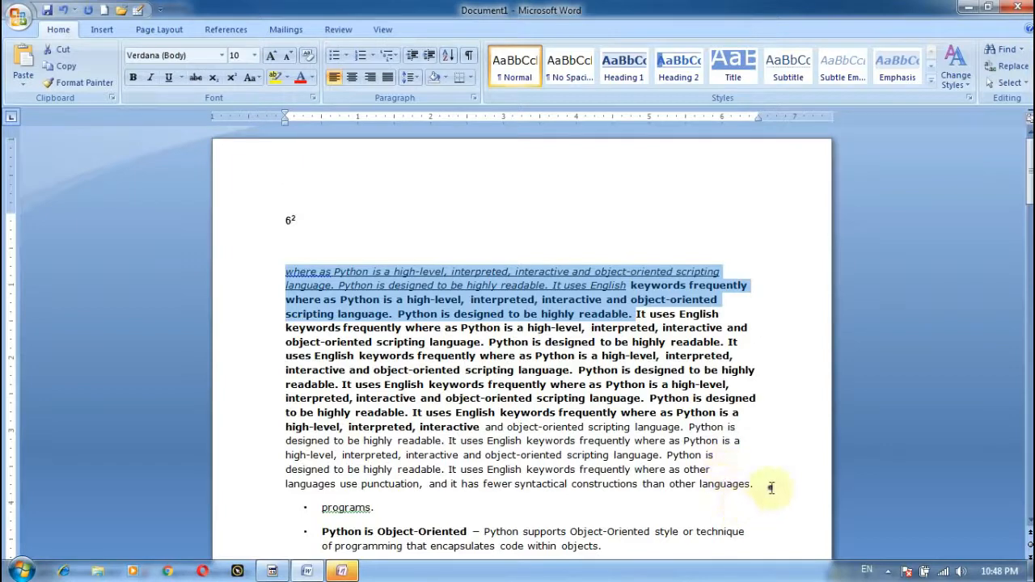
left_click_drag(772, 485, 397, 254)
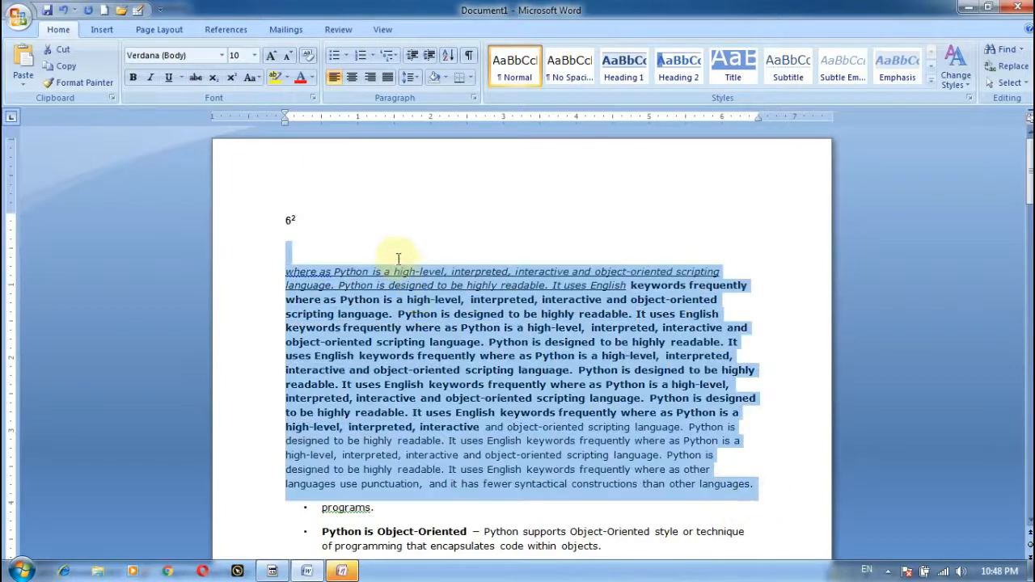
left_click(311, 78)
left_click(258, 79)
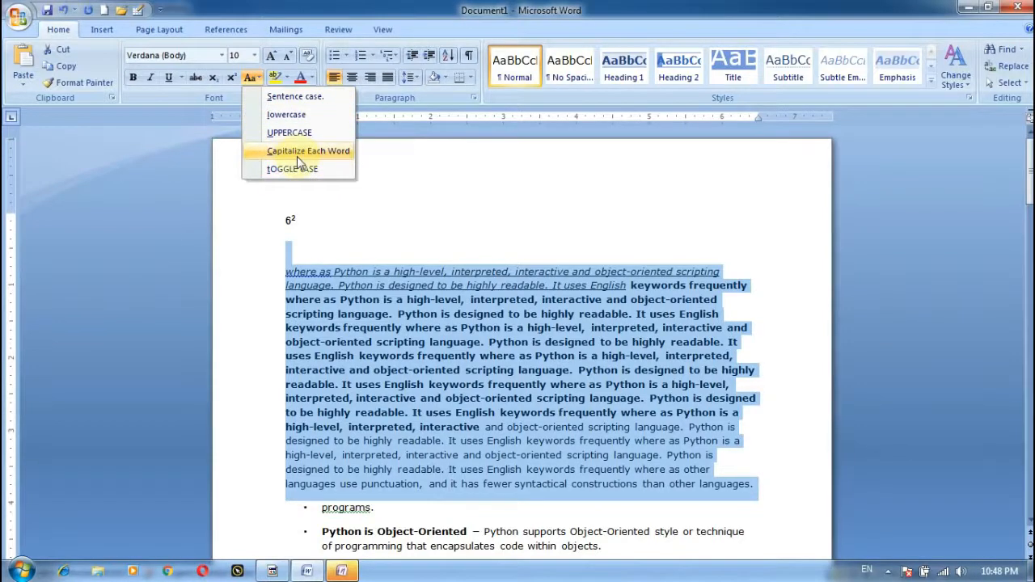
left_click(328, 96)
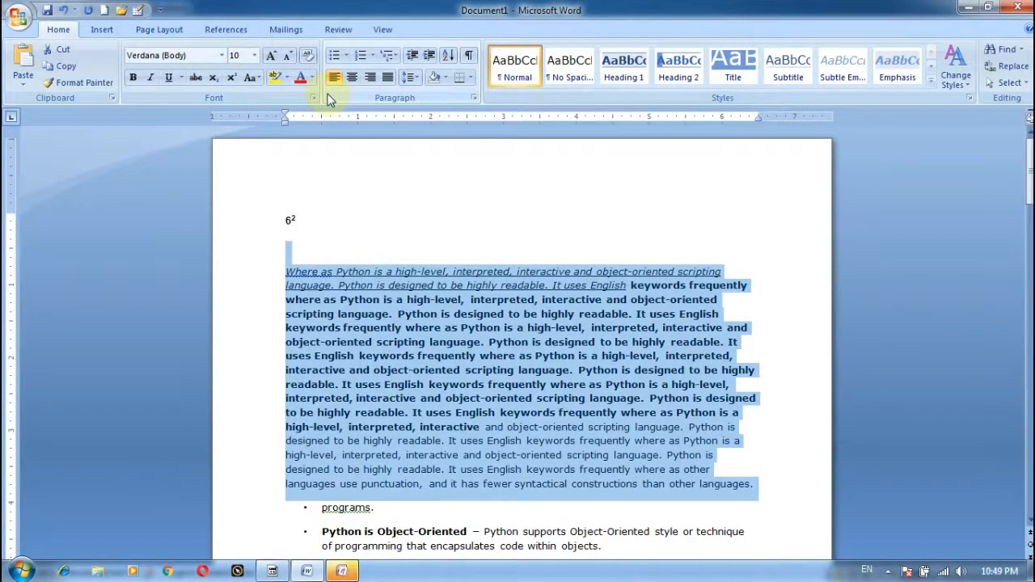
- Change the selected paragraph to lowercase, then to UPPERCASE
left_click(259, 77)
left_click(275, 114)
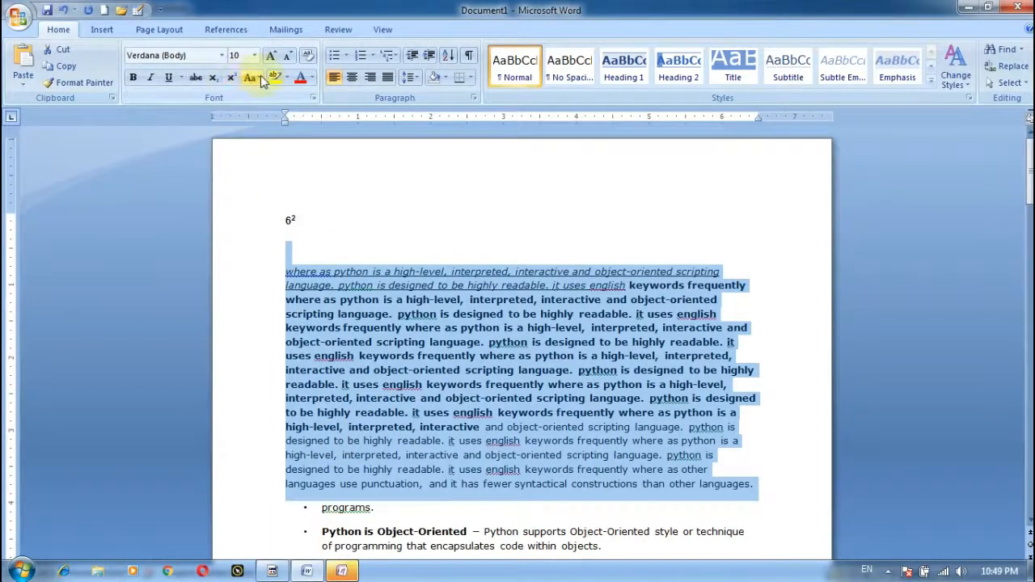
left_click(260, 75)
left_click(279, 131)
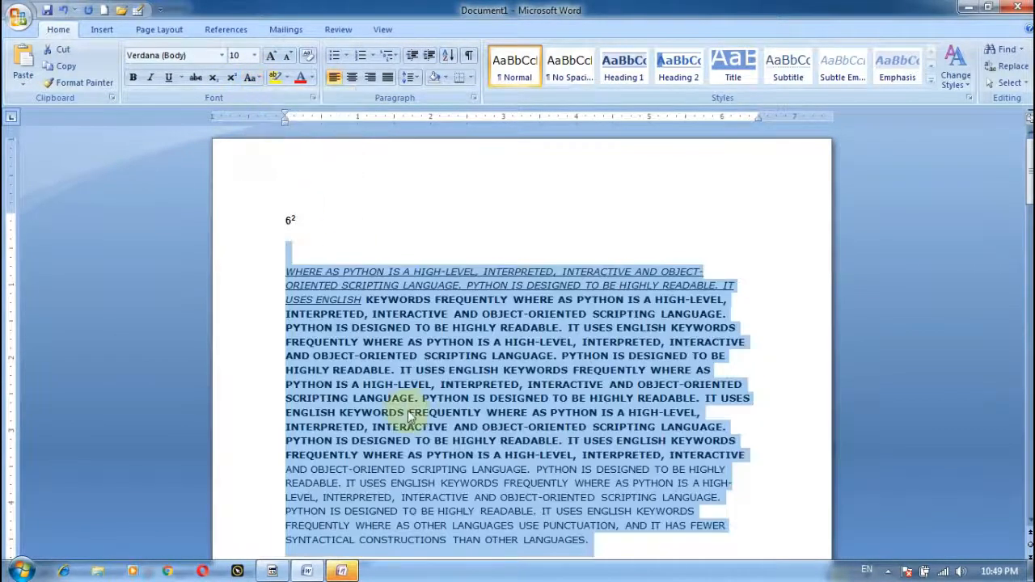
- Try Capitalize Each Word on the selected uppercase paragraph, and change its case to lowercase
left_click(257, 74)
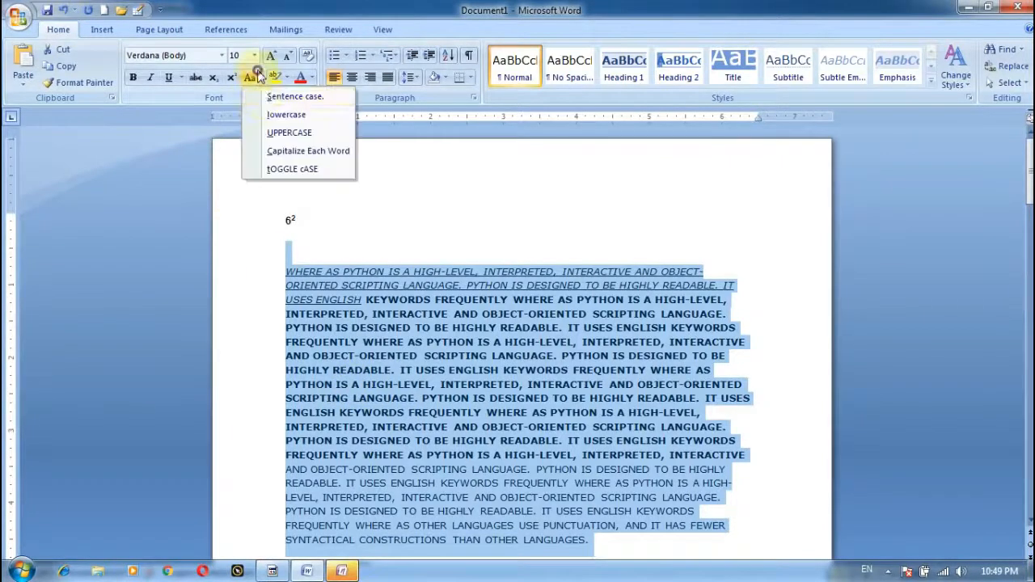
left_click(271, 153)
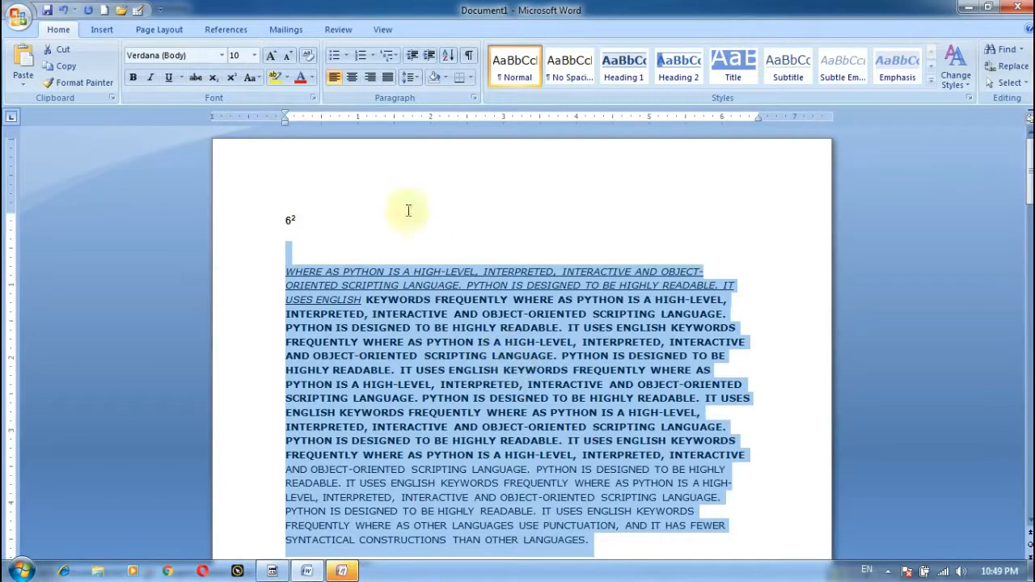
left_click(257, 77)
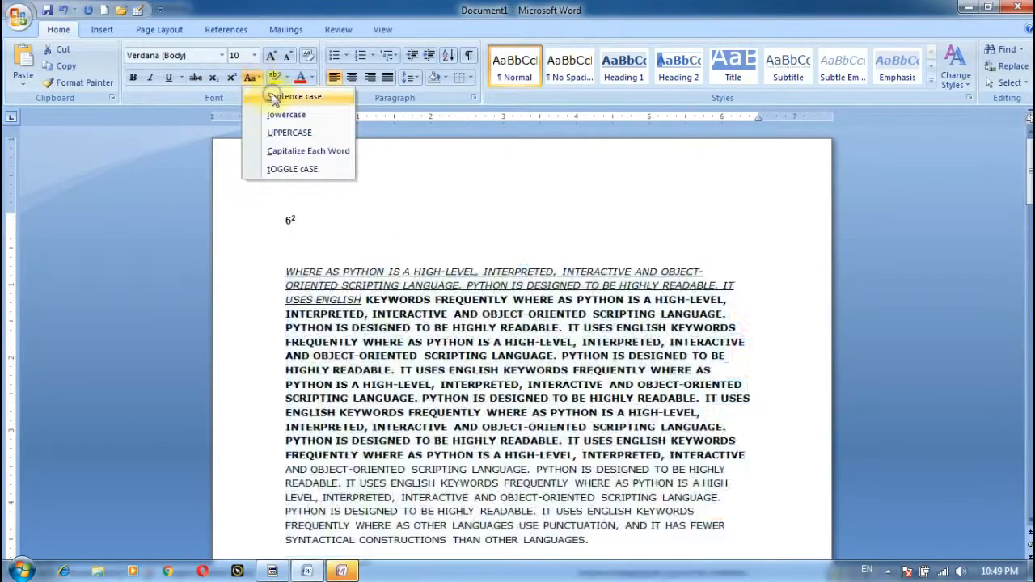
left_click(262, 80)
left_click(253, 77)
left_click(272, 115)
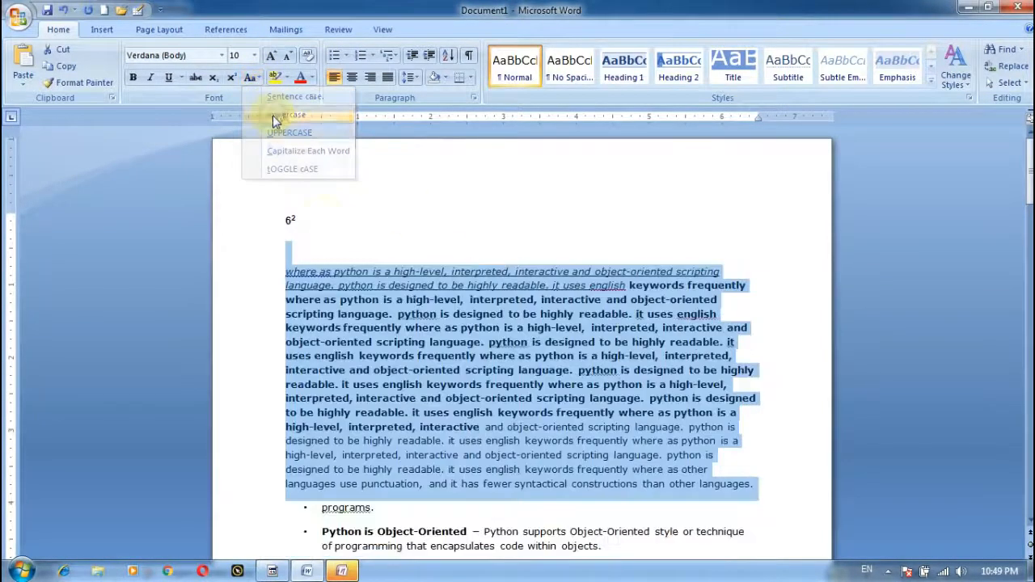
- Change the selected paragraph to Capitalize Each Word and finally to tOGGLE cASE
left_click(250, 77)
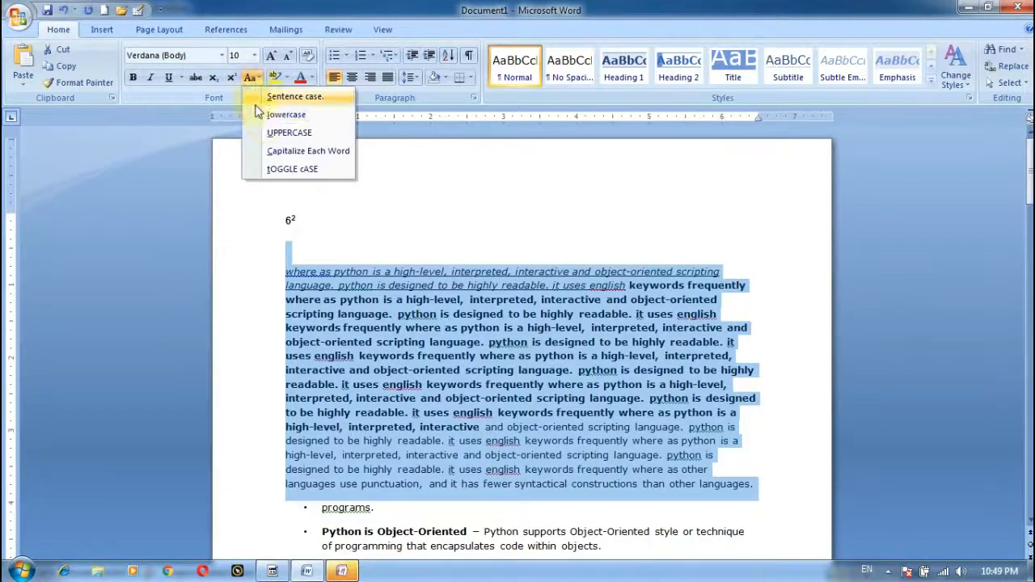
left_click(290, 152)
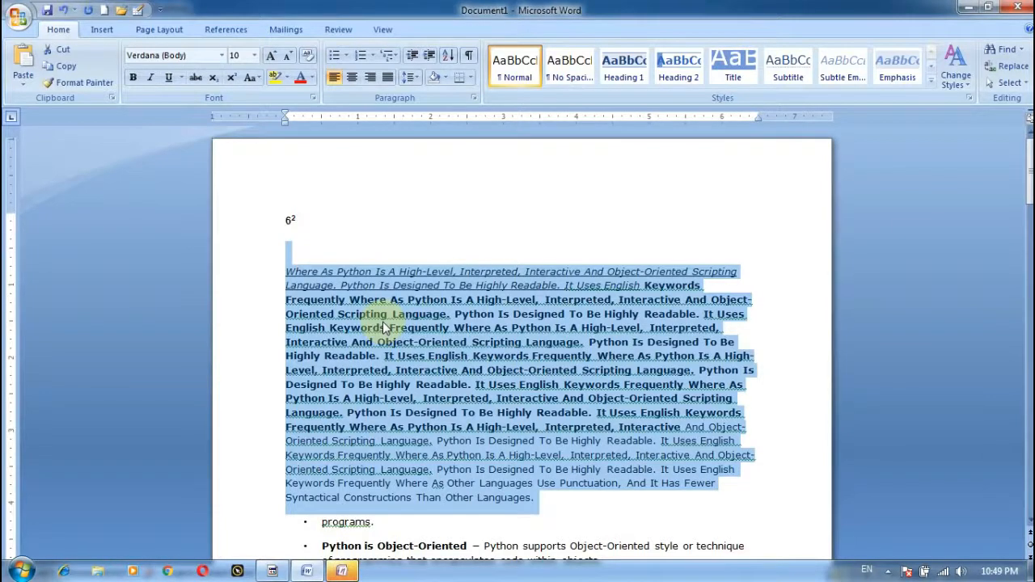
left_click(252, 77)
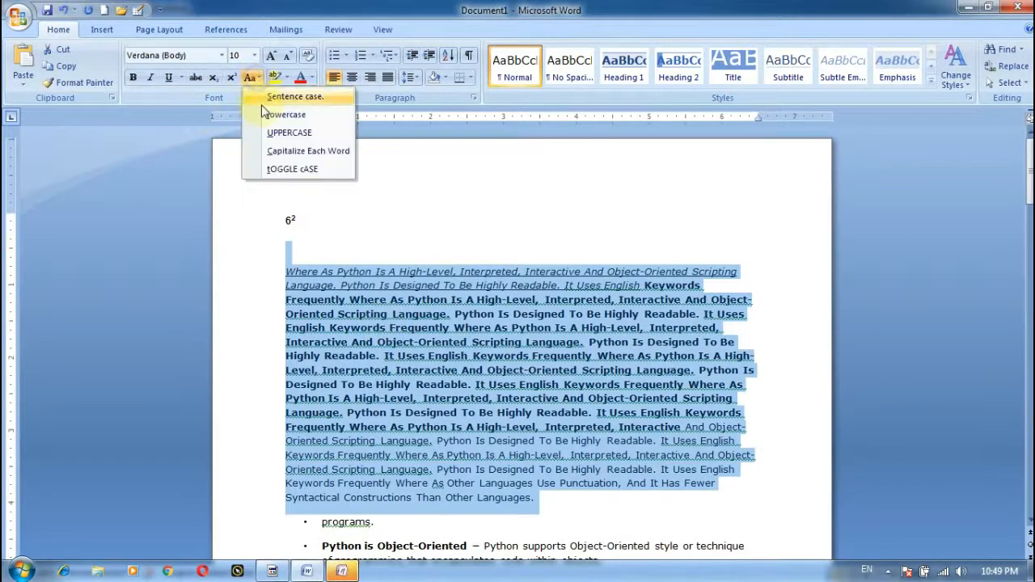
left_click(293, 172)
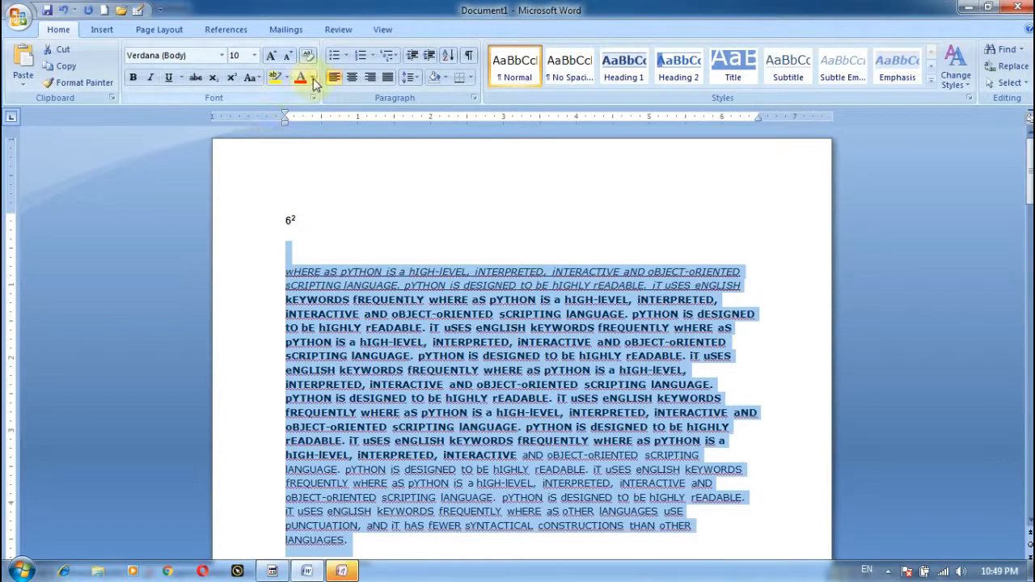
- Select the italic, underlined opening lines of the paragraph and grow their font gradually to size 36
left_click(255, 56)
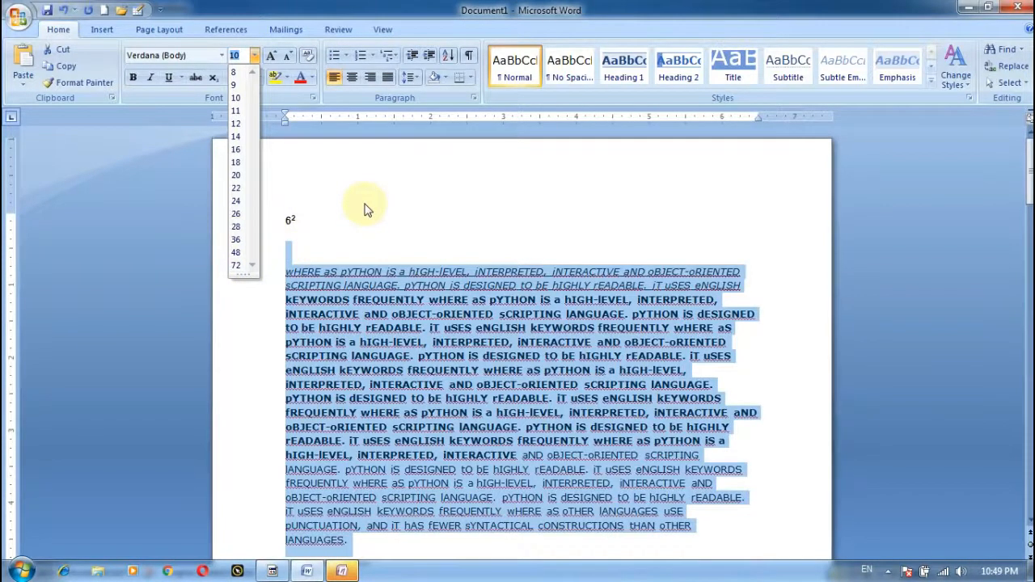
left_click(363, 206)
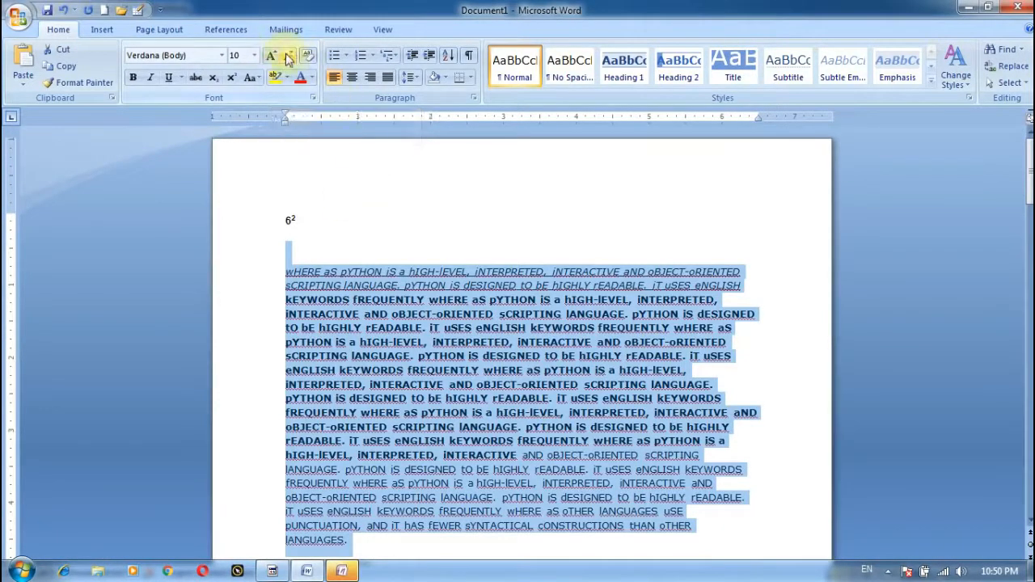
left_click_drag(288, 270, 737, 283)
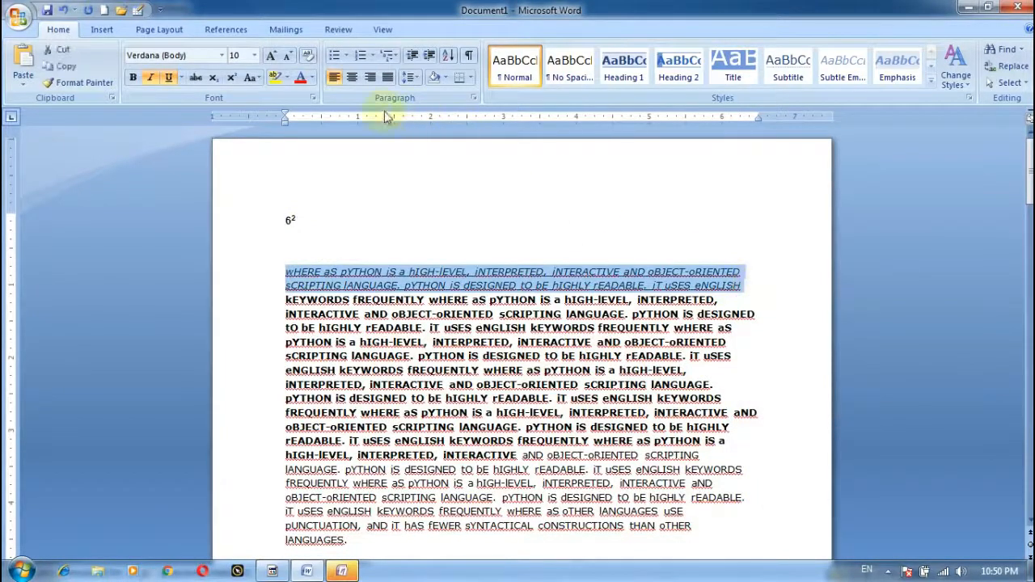
left_click(270, 55)
left_click(271, 55)
left_click(271, 55)
left_click(271, 55)
left_click(271, 55)
left_click(270, 55)
left_click(271, 55)
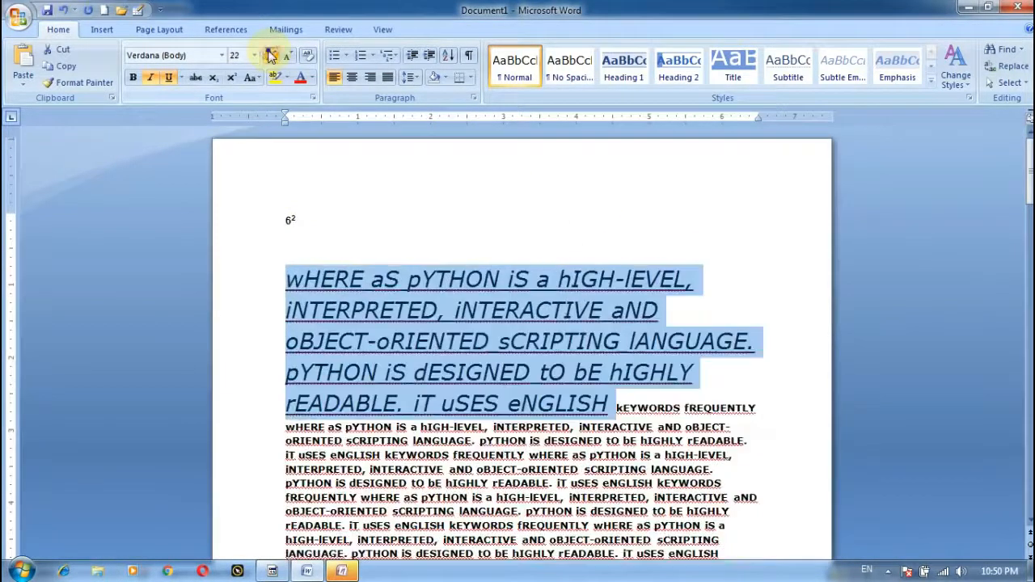
left_click(271, 55)
left_click(271, 55)
left_click(271, 55)
left_click(271, 55)
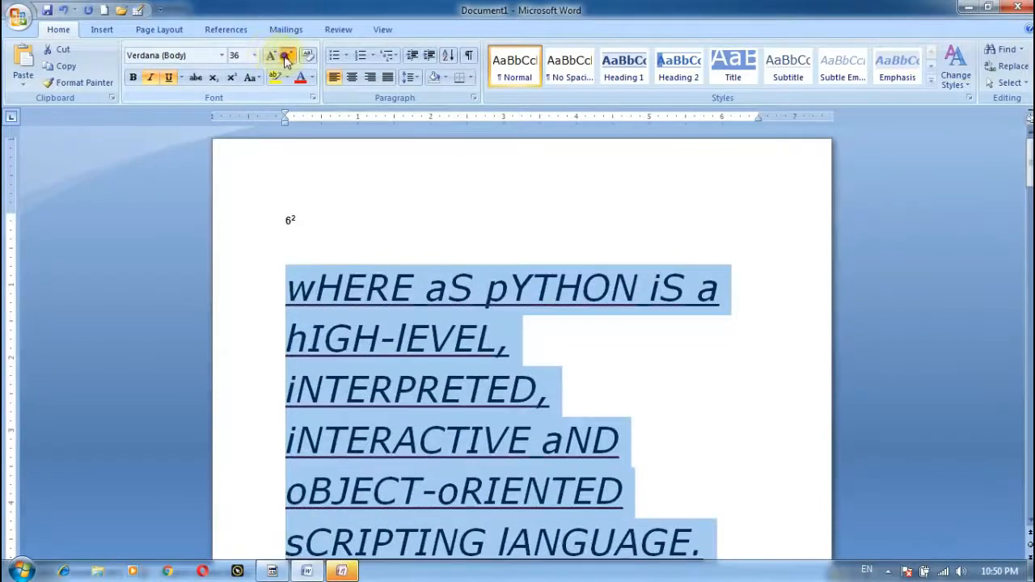
- Shrink the font of the selected opening lines gradually back to size 10
left_click(289, 55)
left_click(289, 55)
left_click(289, 55)
left_click(289, 55)
left_click(289, 55)
left_click(289, 55)
left_click(289, 55)
left_click(289, 55)
left_click(289, 55)
left_click(289, 55)
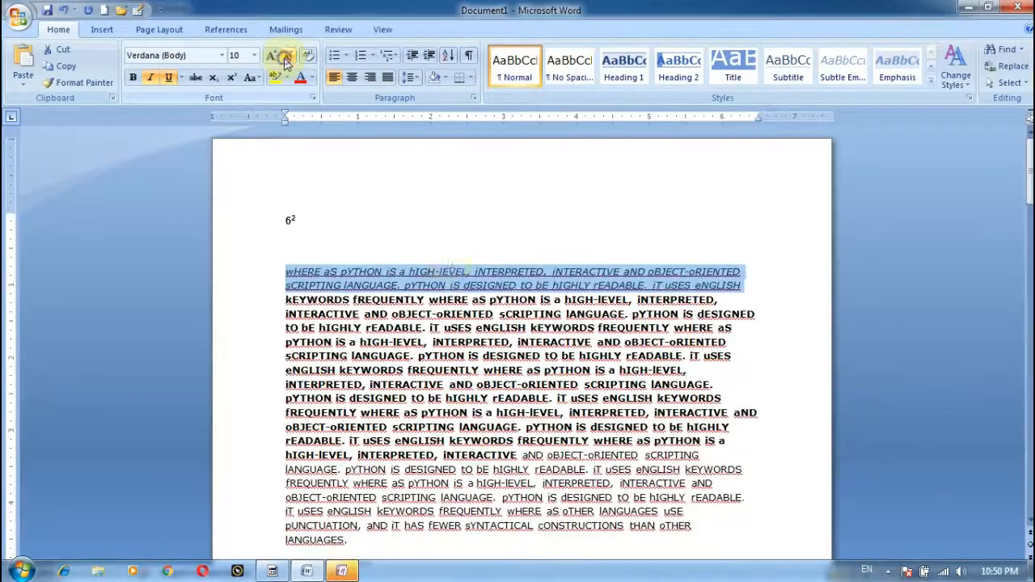
- Clear all formatting from the first six lines of the paragraph below the first line
left_click(464, 271)
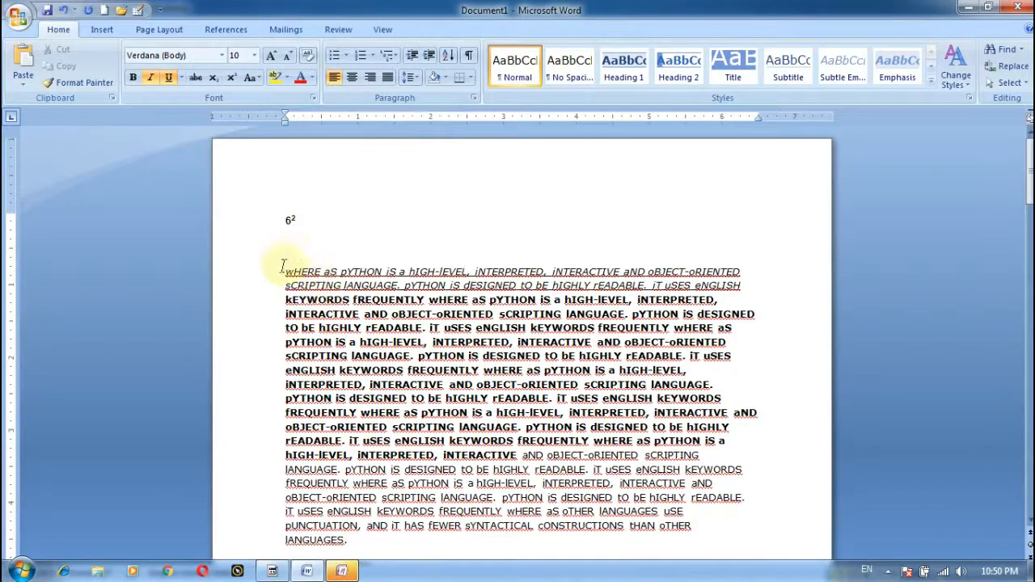
left_click_drag(282, 268, 850, 347)
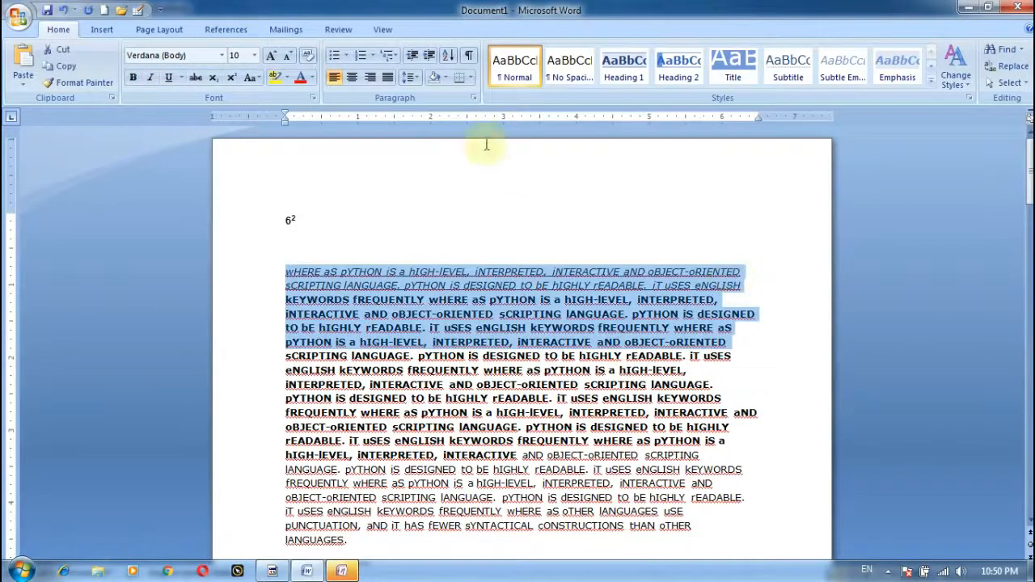
left_click(307, 55)
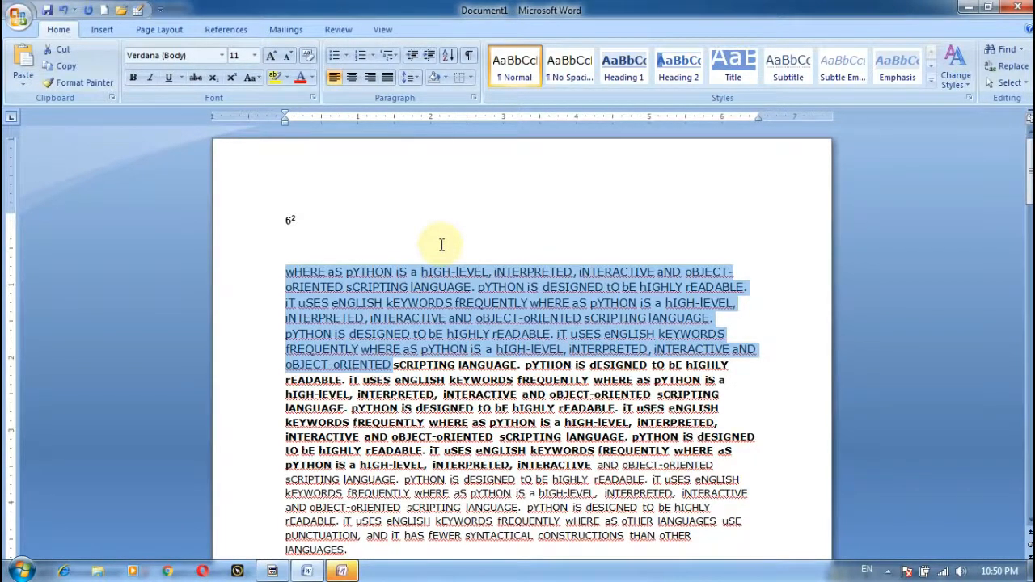
- Move the cleared text further down into the bold part of the paragraph and clear the formatting of the entire paragraph
left_click_drag(298, 366, 570, 438)
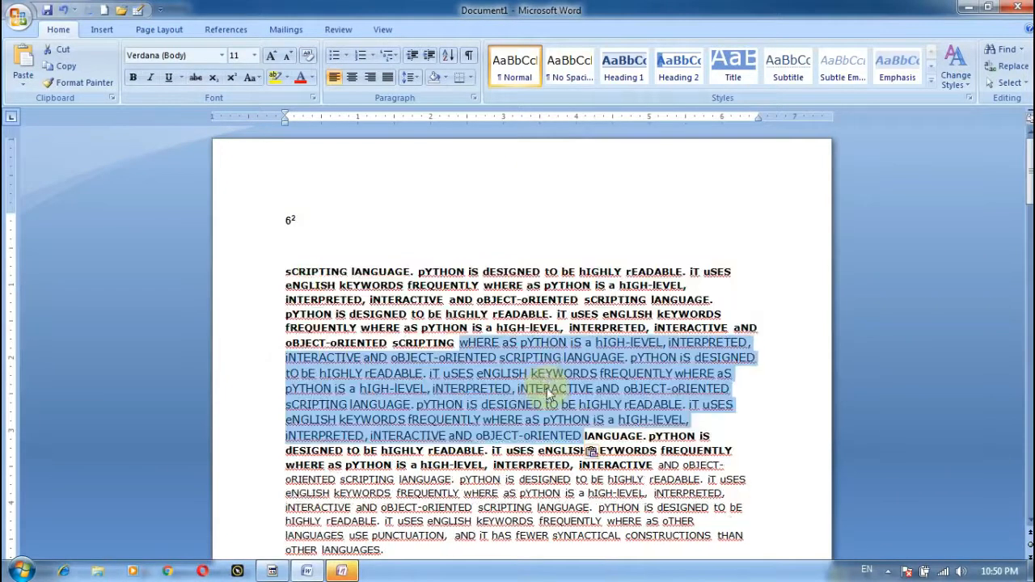
left_click(550, 394)
left_click_drag(289, 254, 784, 348)
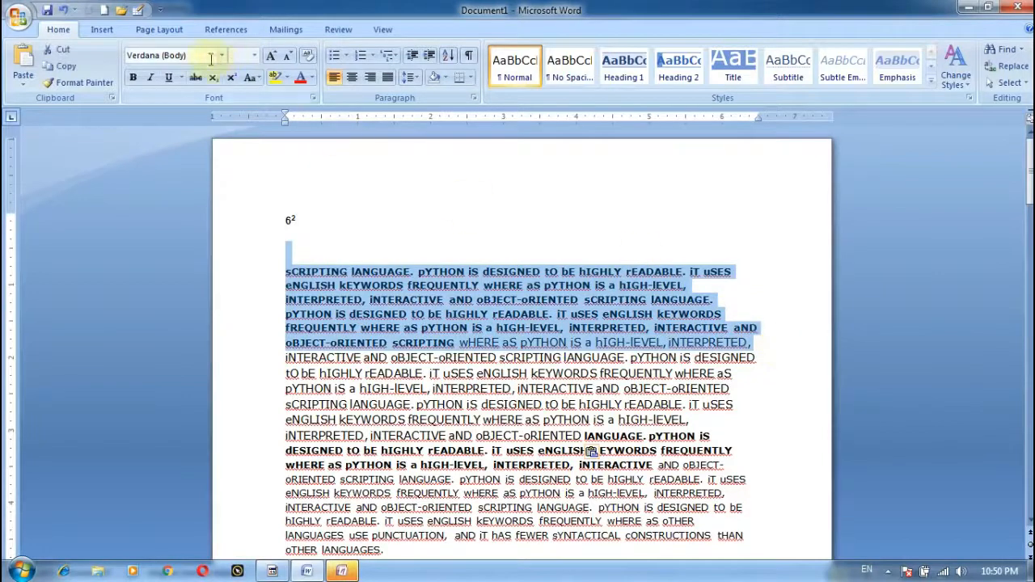
left_click(307, 55)
left_click(556, 315)
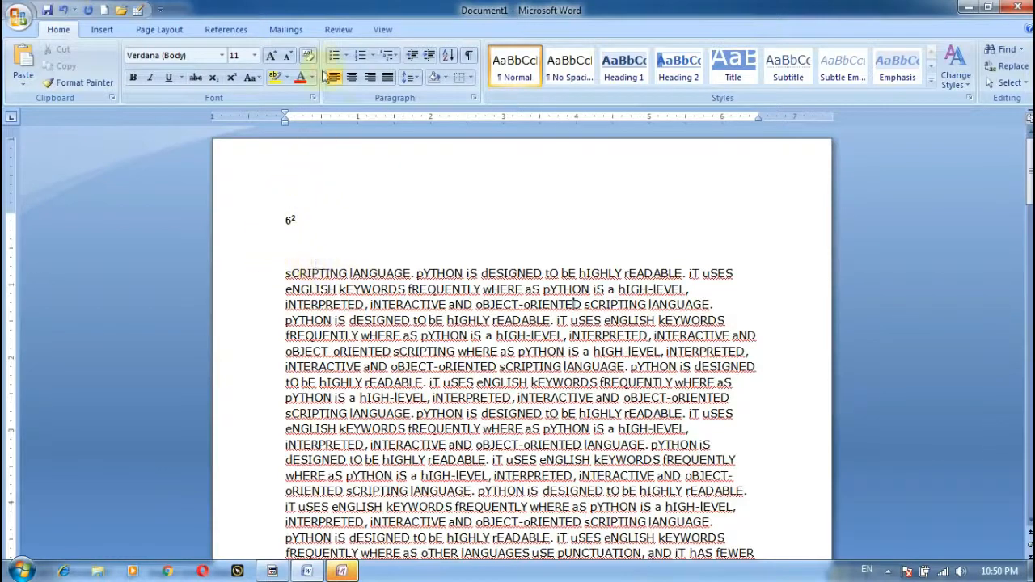
- Apply the four-diamond bullet to the paragraph and split it after the first "hIGHLY rEADABLE.", adding eight empty bulleted items before "iT uSES"
left_click(345, 55)
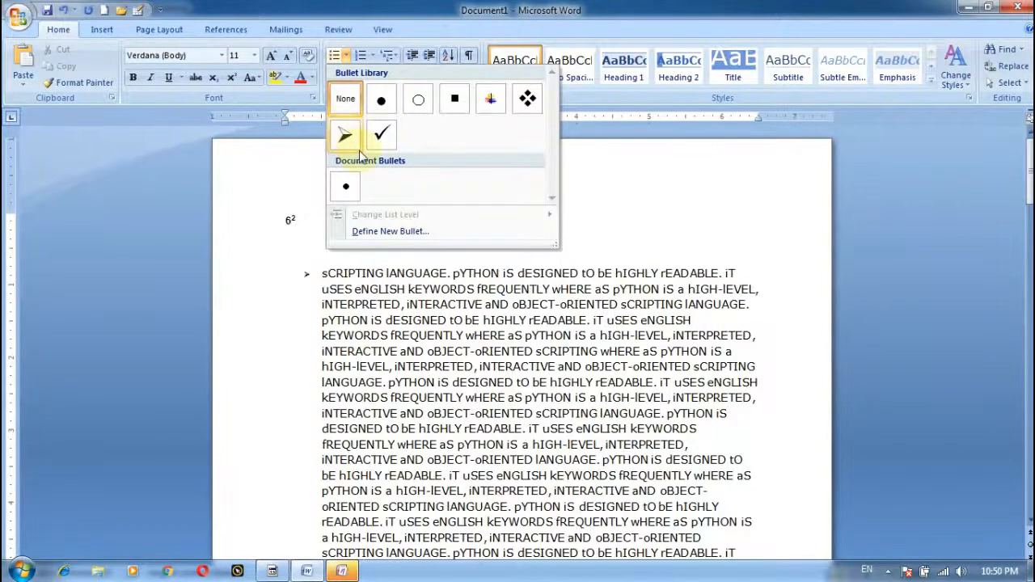
left_click(527, 98)
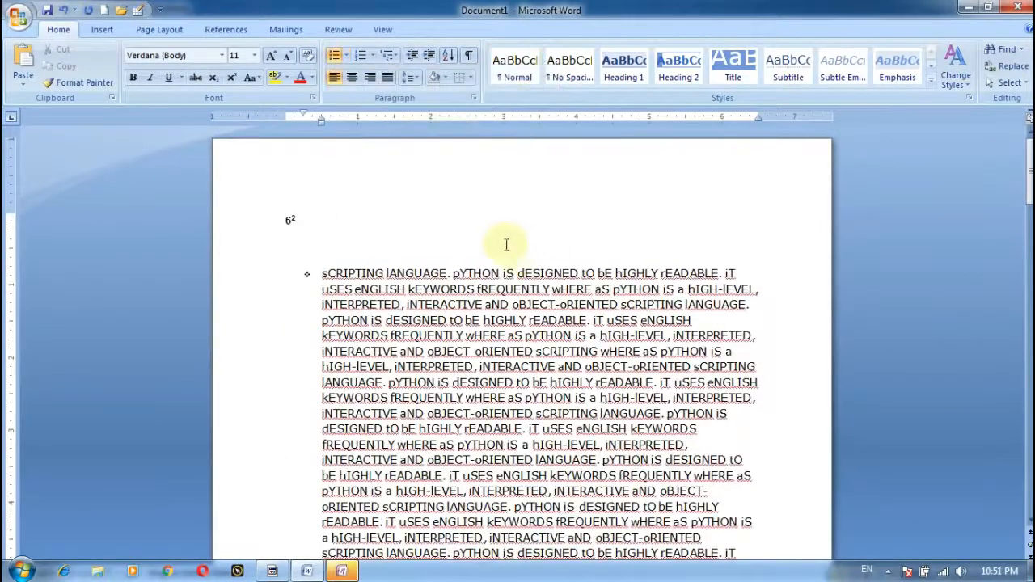
left_click(722, 273)
key("Return")
key("Return")
key("Return")
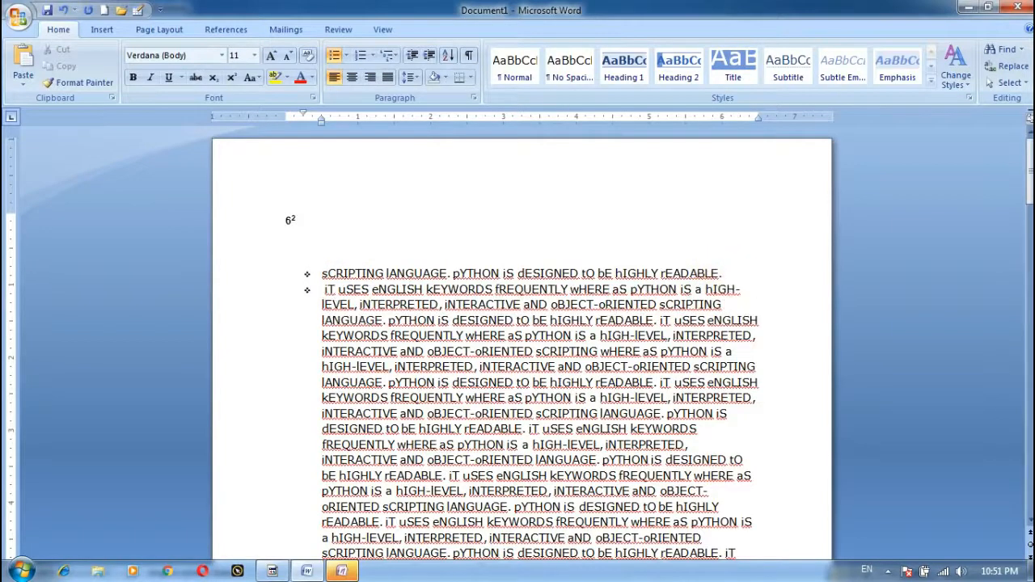
key("Return")
key("Return")
key("Return")
key("Return")
key("Return")
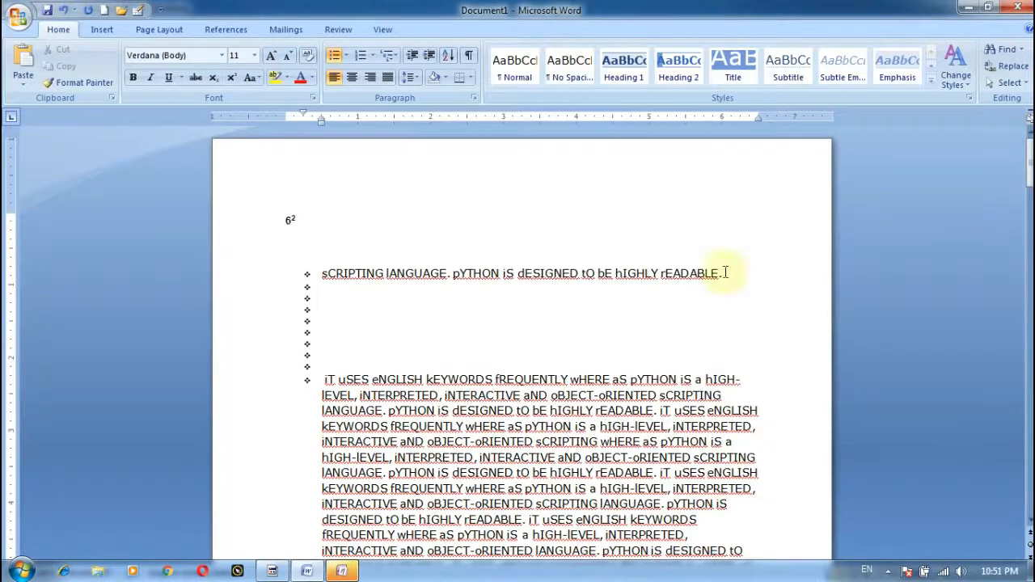
- Number the first sentence and the empty items below it with the a), b), c) format
left_click(347, 57)
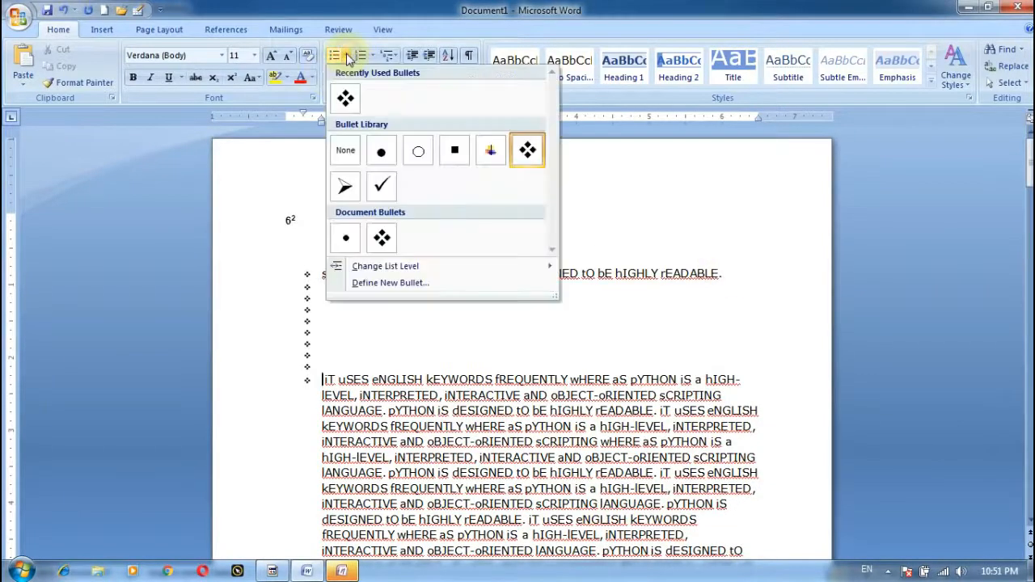
left_click(712, 230)
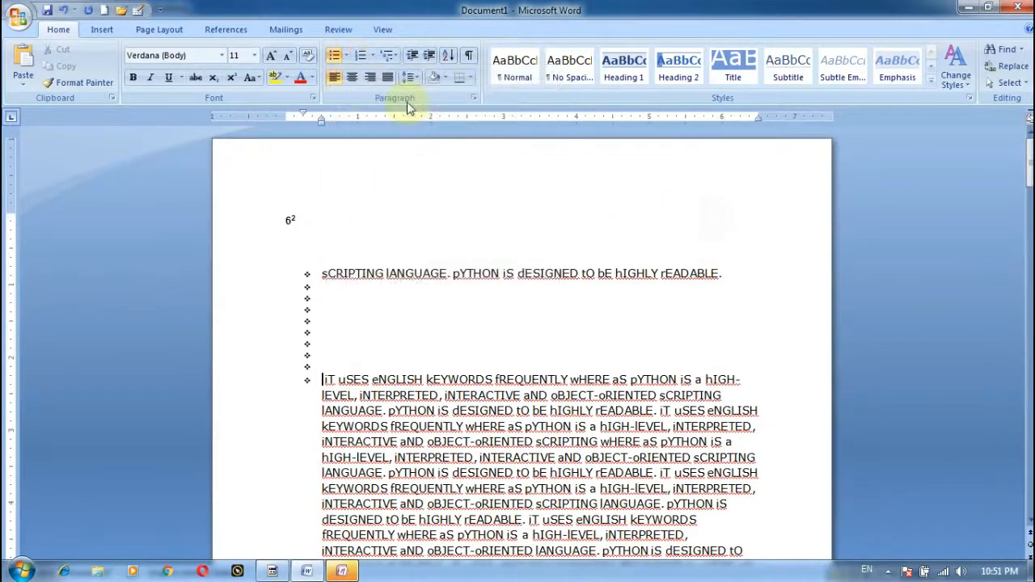
left_click(374, 57)
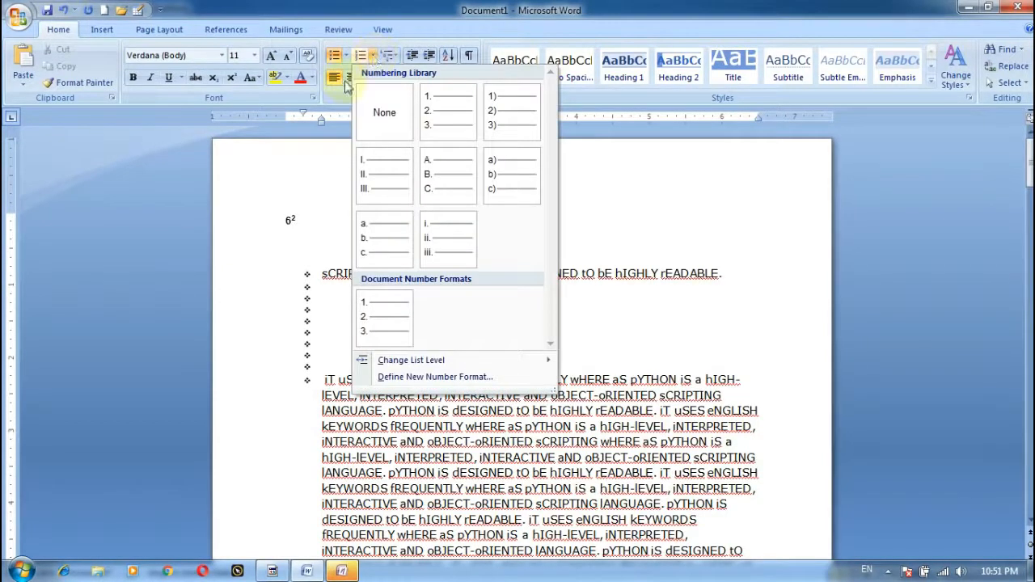
left_click(297, 268)
left_click_drag(300, 273, 327, 359)
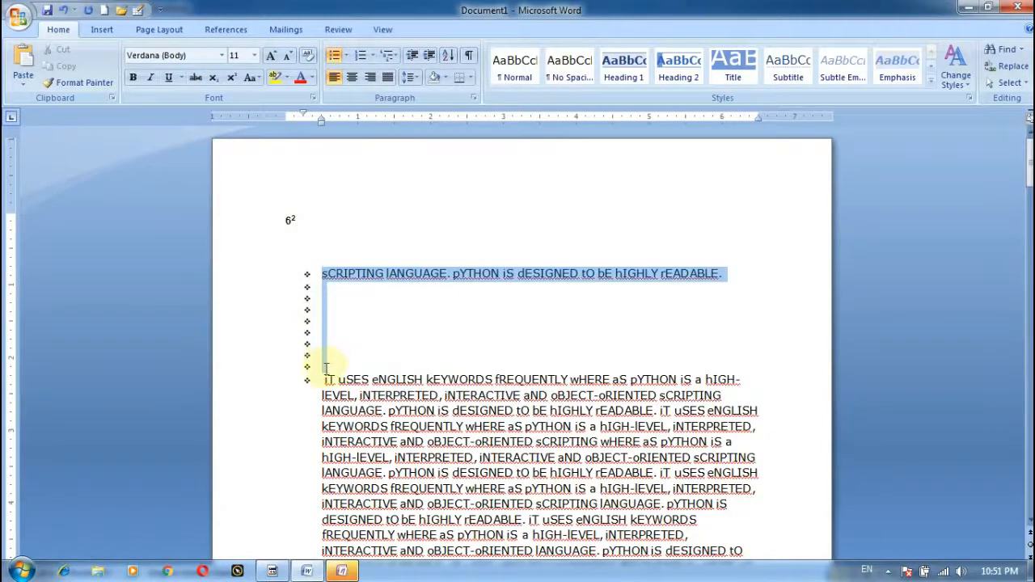
left_click(372, 55)
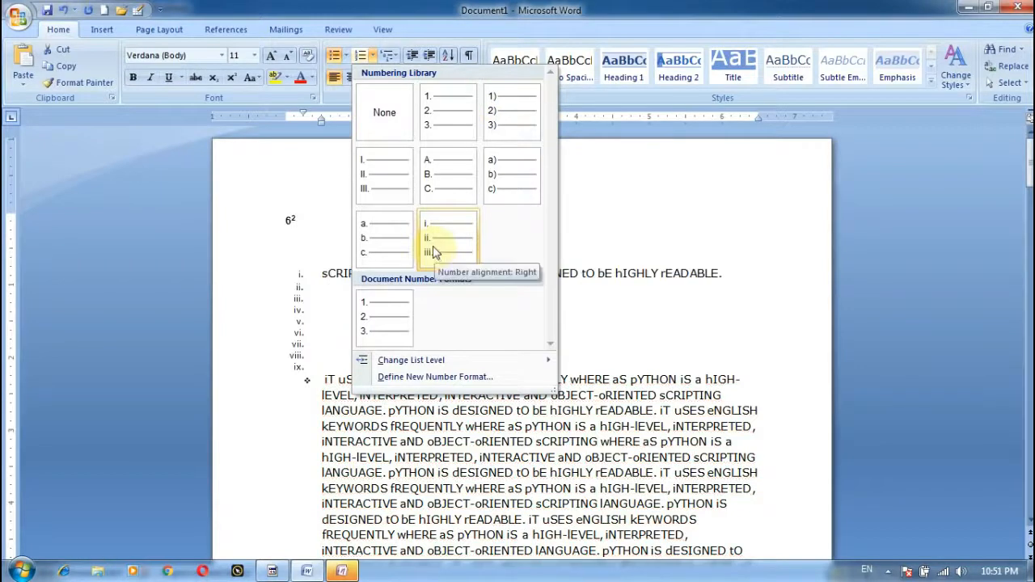
left_click(494, 181)
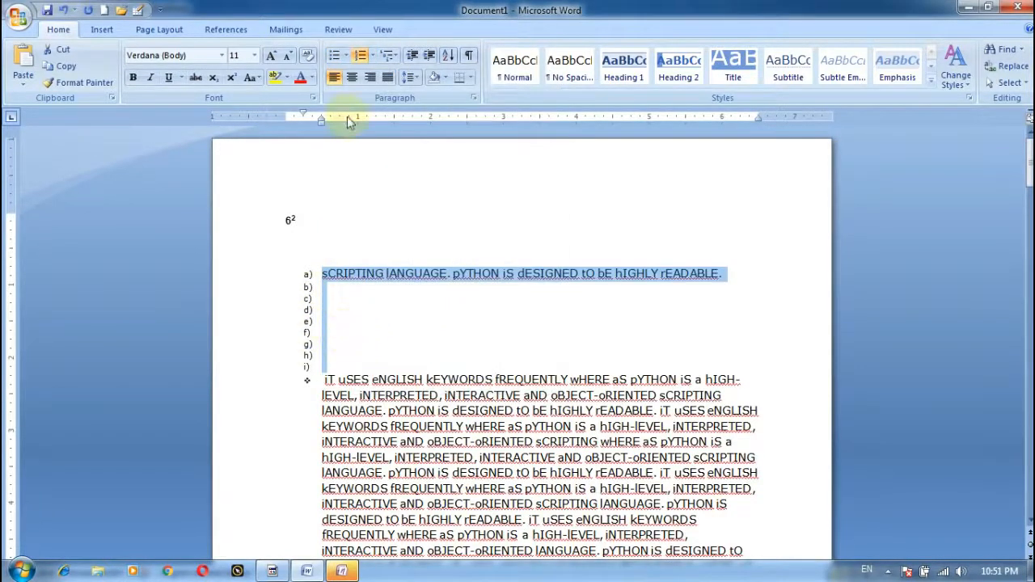
- Apply the "Article I. Heading 1, Section 1.01" multilevel list to the selected numbered items and deselect them
left_click(397, 58)
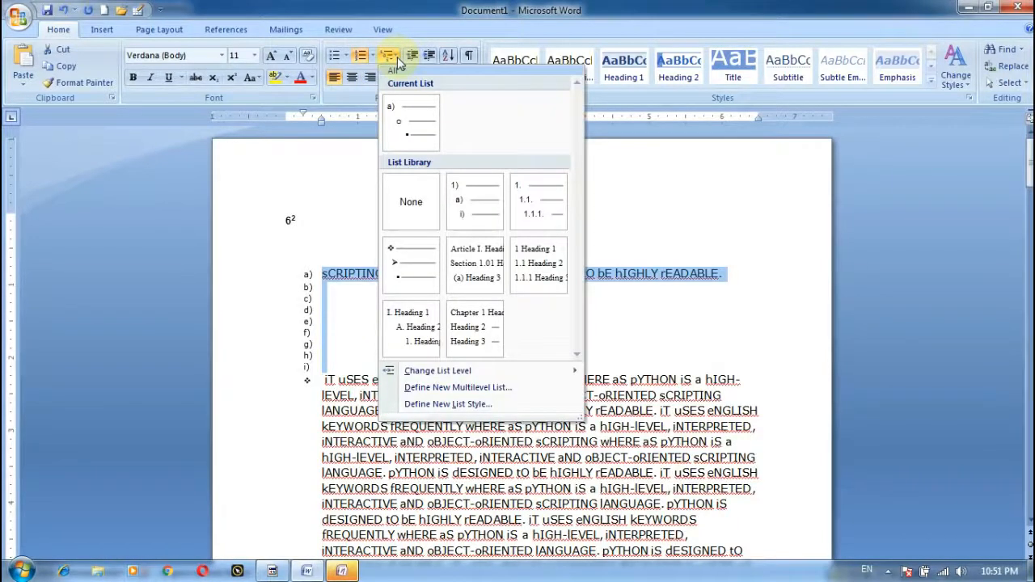
left_click(389, 56)
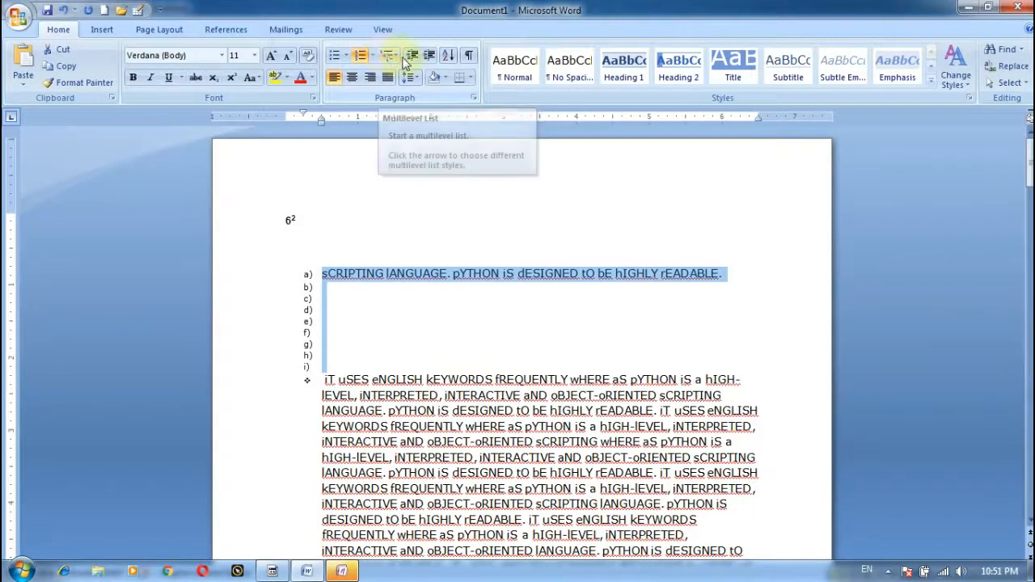
left_click(388, 56)
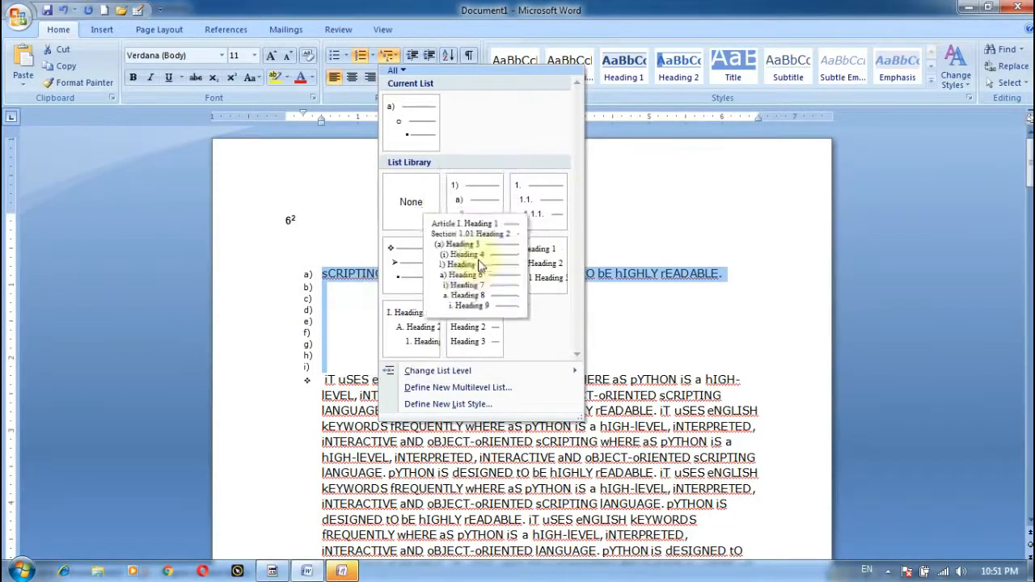
left_click(457, 287)
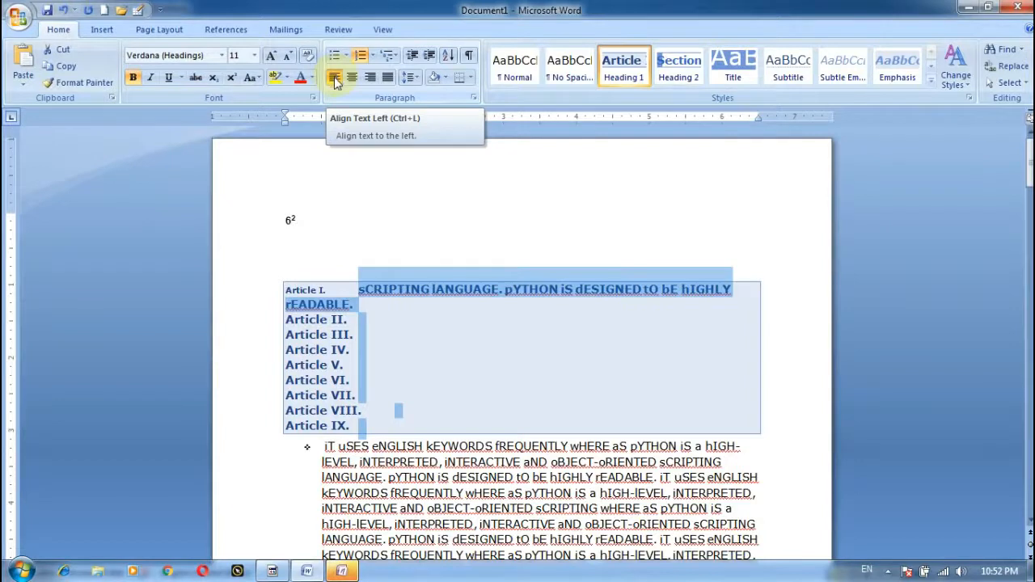
left_click(547, 494)
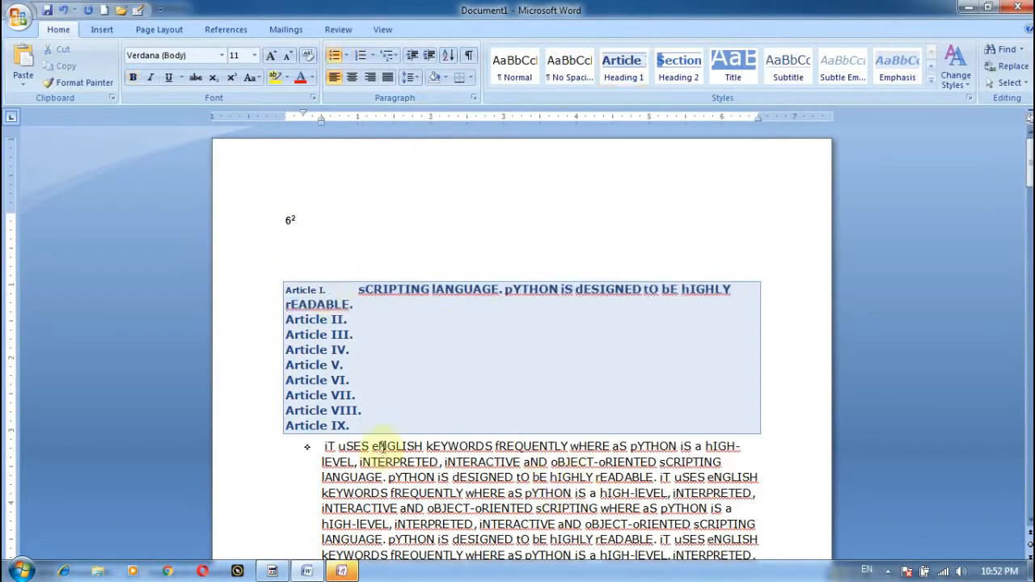
- Delete the Article-numbered lines and split the bulleted paragraph after the first "iNTERACTIVE", adding six empty bulleted items before "aND oBJECT-oRIENTED"
left_click_drag(267, 283, 716, 421)
key("Delete")
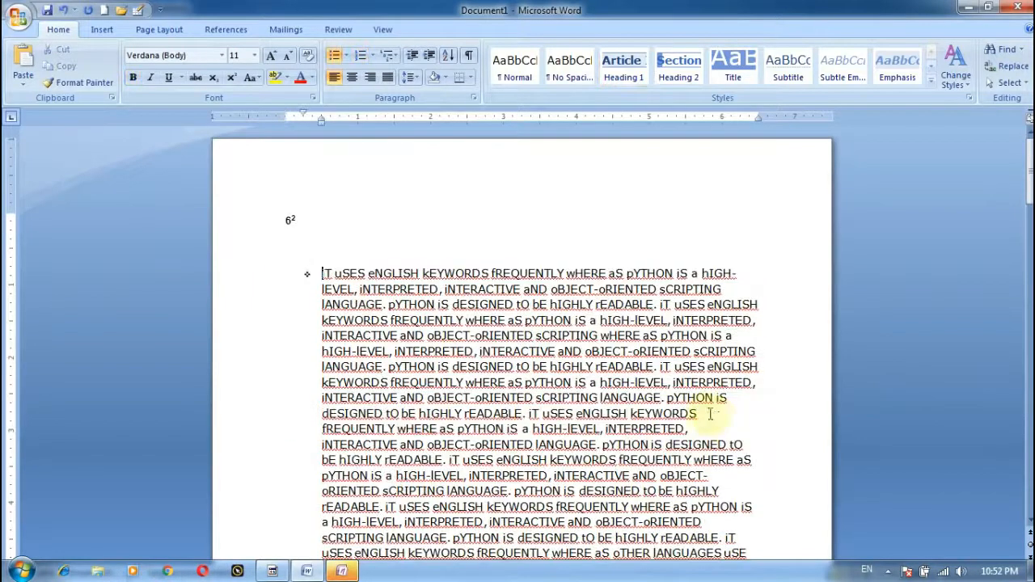
left_click_drag(313, 261, 508, 289)
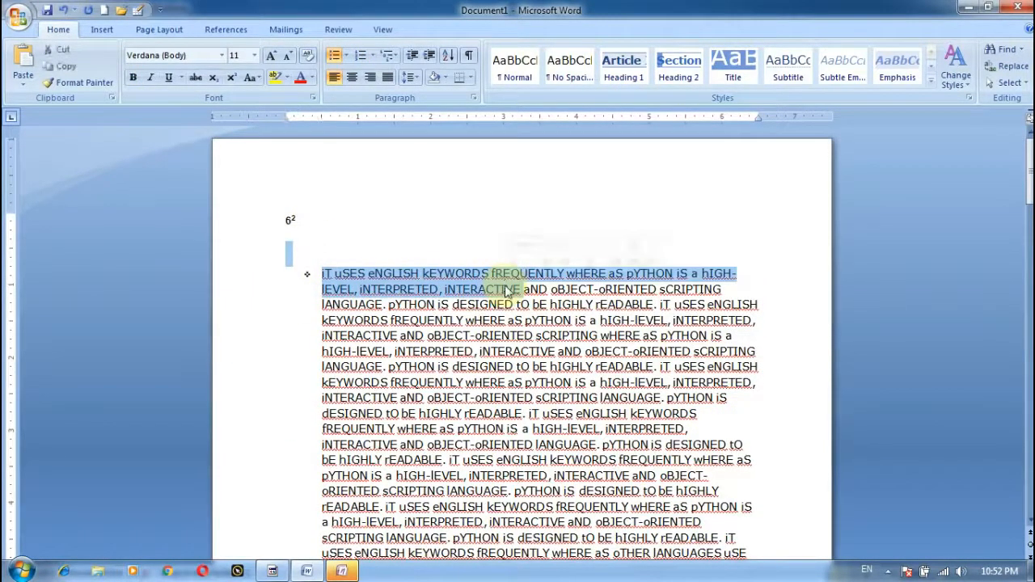
key("Right")
key("Return")
key("Return")
key("Return")
key("Return")
key("Return")
key("Return")
key("Return")
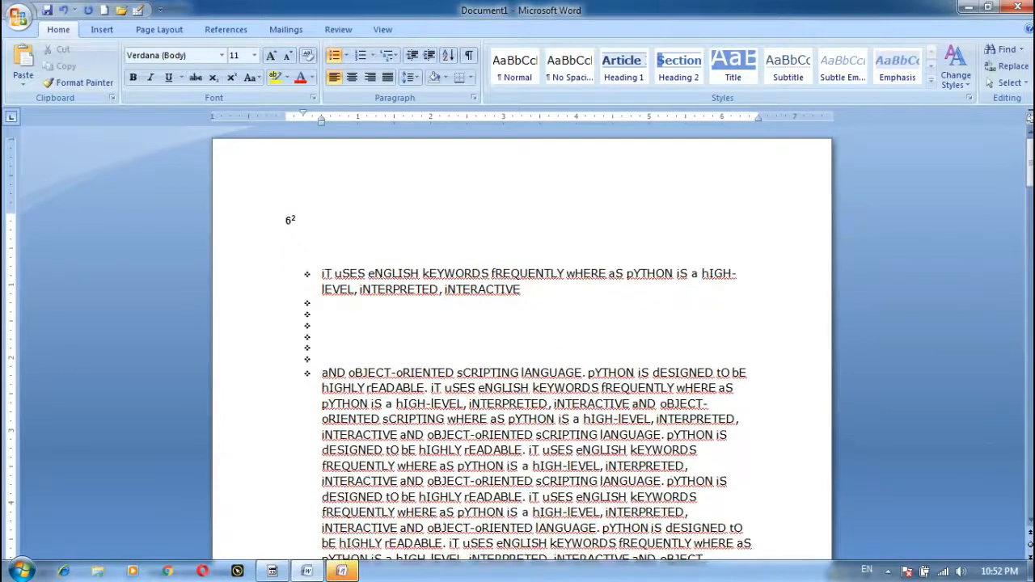
- Try justified, centred and right alignment on the first bulleted item and leave it justified
left_click_drag(536, 306, 363, 247)
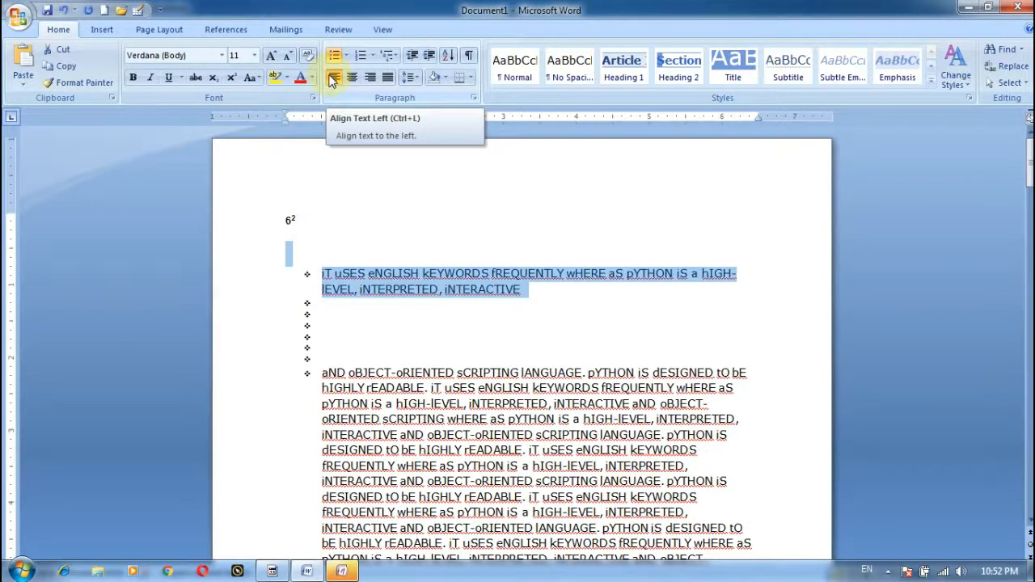
key("ctrl+j")
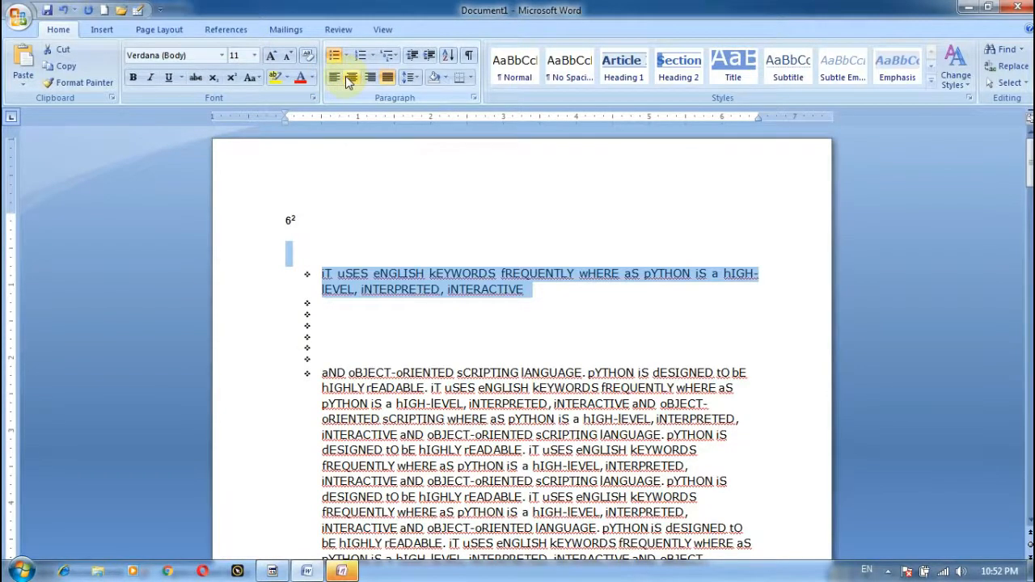
left_click(346, 78)
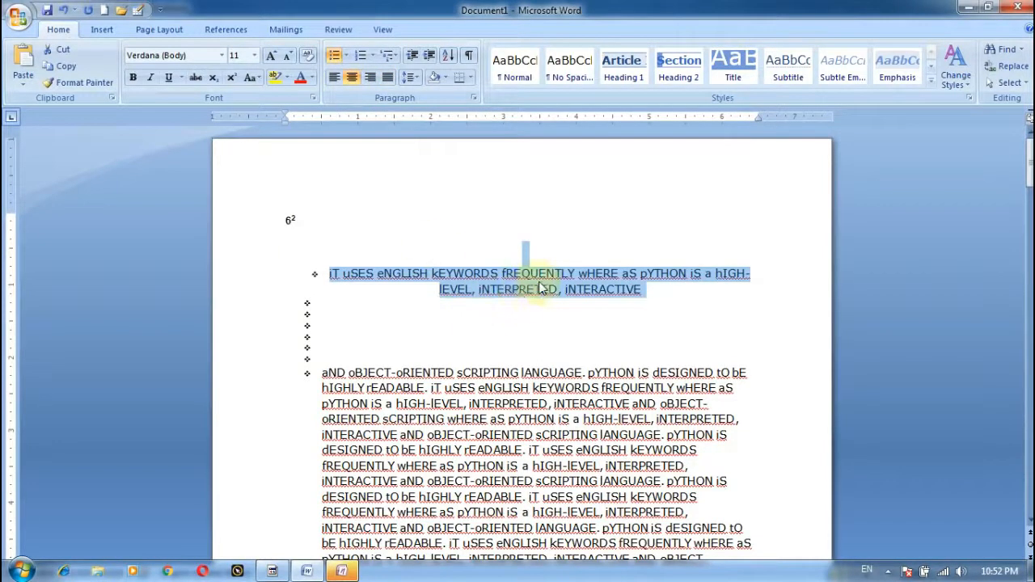
left_click(371, 75)
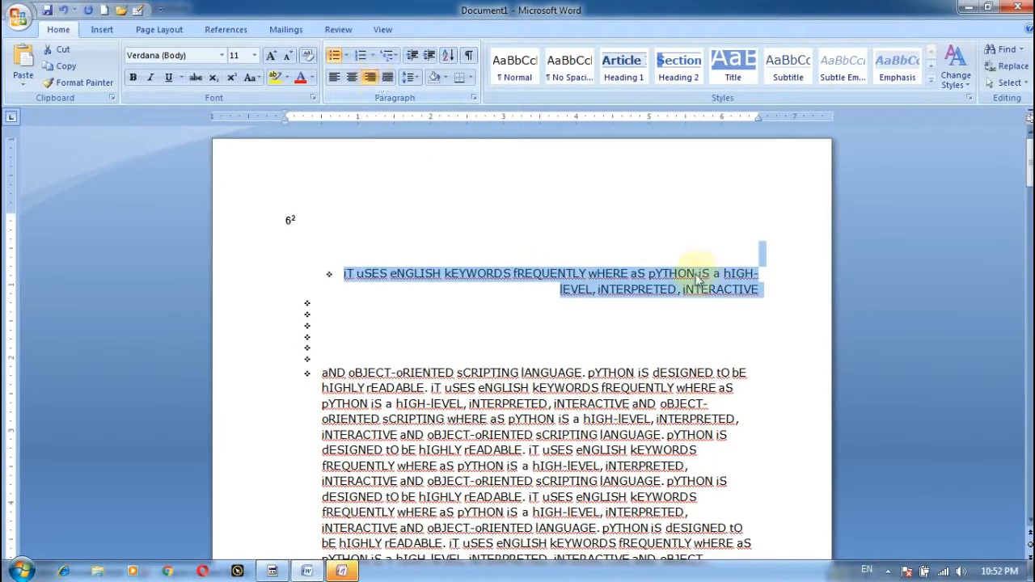
left_click(385, 80)
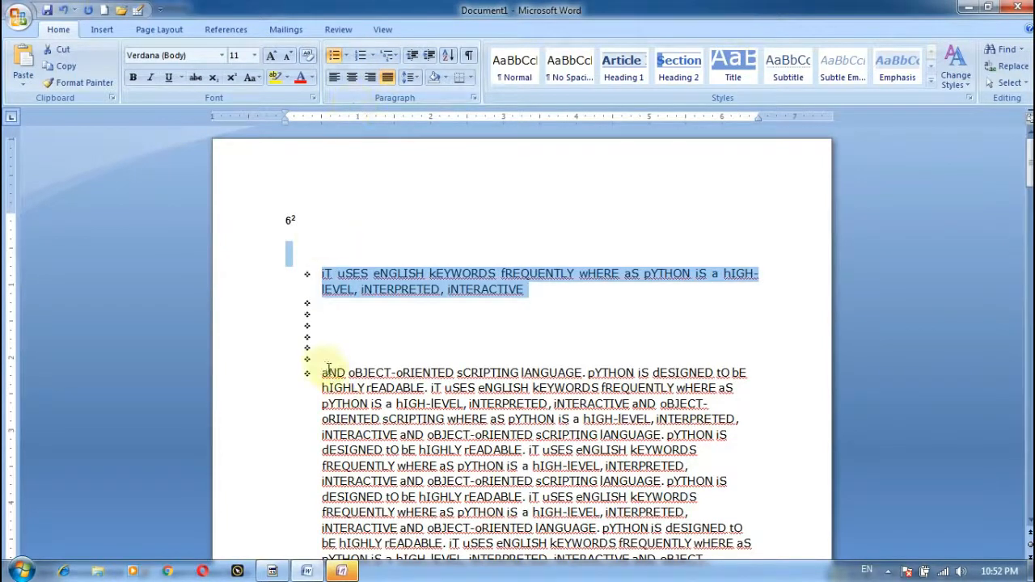
- Justify the long bulleted paragraph beginning "aND oBJECT-oRIENTED" and deselect it
left_click_drag(322, 368, 748, 543)
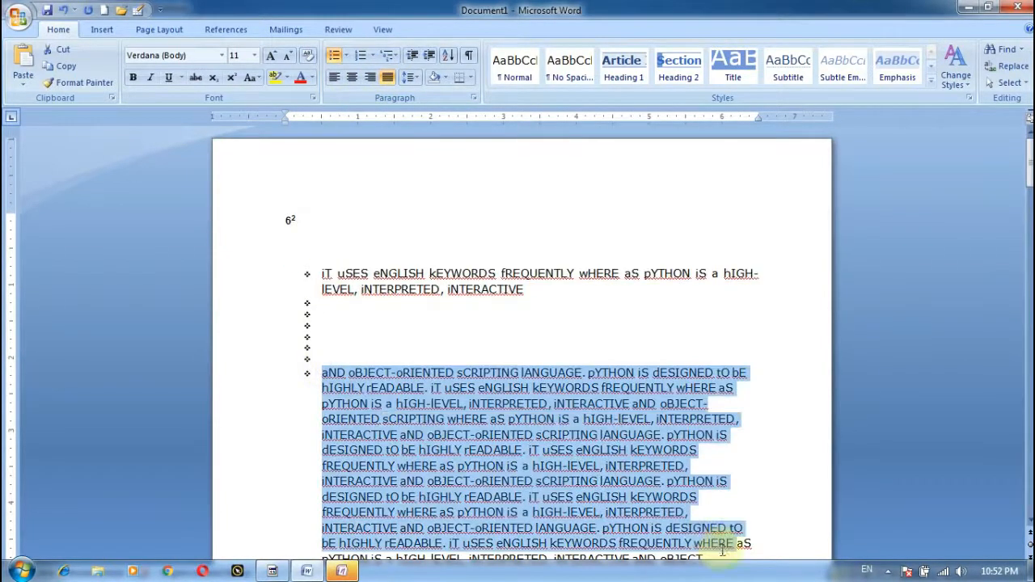
left_click(387, 79)
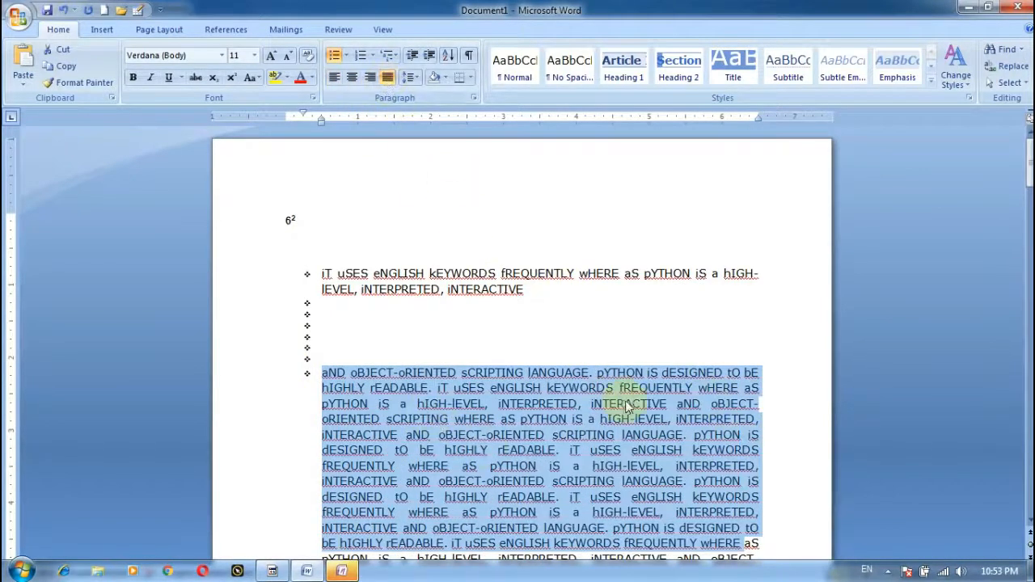
scroll(625, 401, "down", 2)
left_click(627, 357)
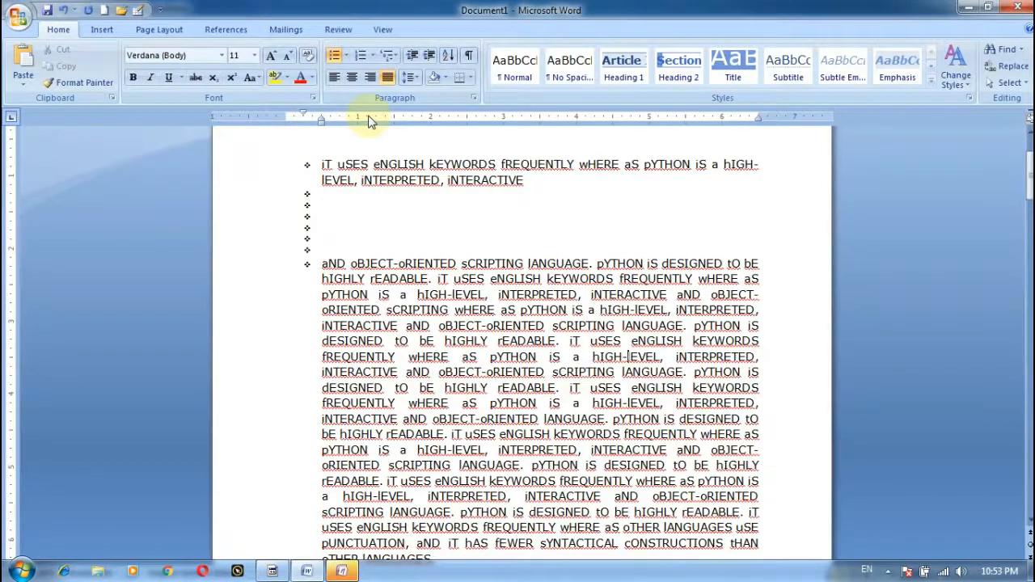
- Remove the space after the first bulleted item, "iT uSES eNGLISH kEYWORDS", using the line spacing options
left_click(416, 79)
left_click(202, 216)
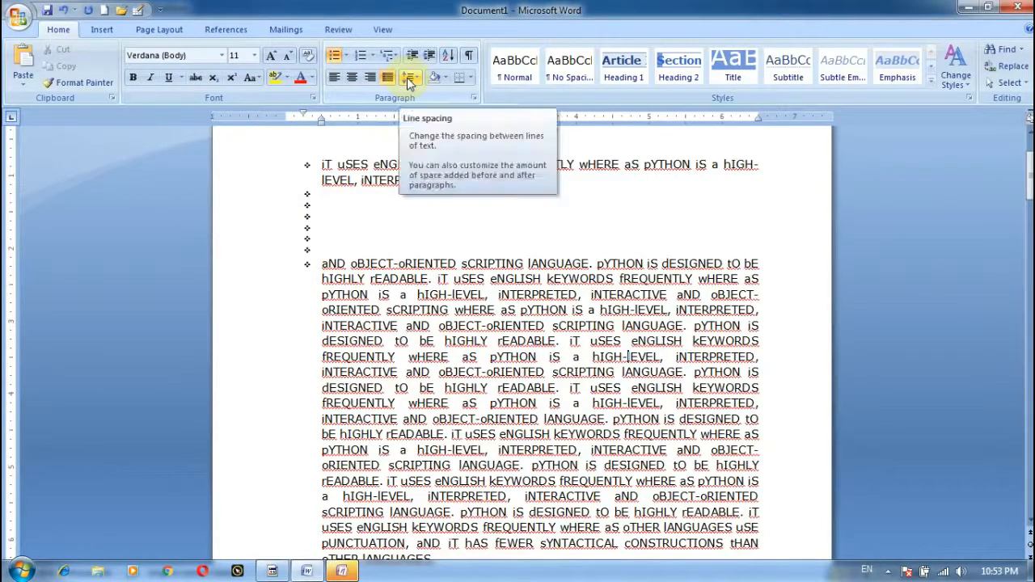
left_click_drag(323, 164, 471, 183)
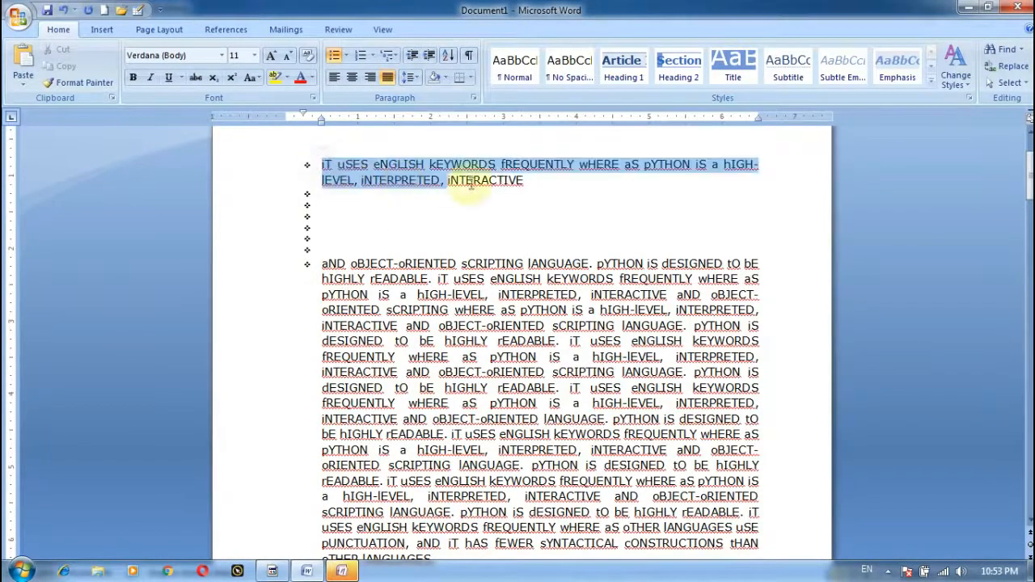
left_click(410, 78)
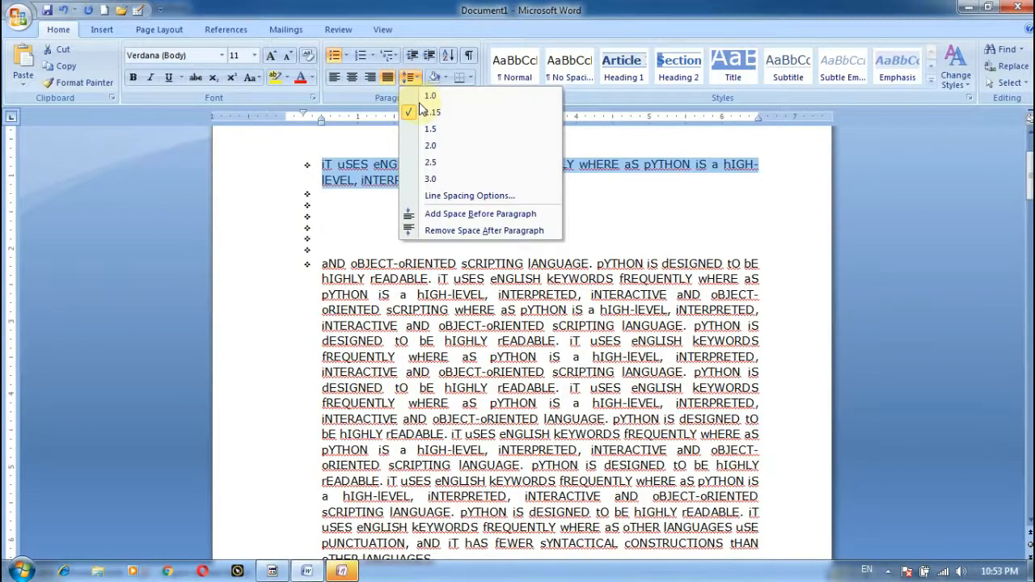
left_click(452, 232)
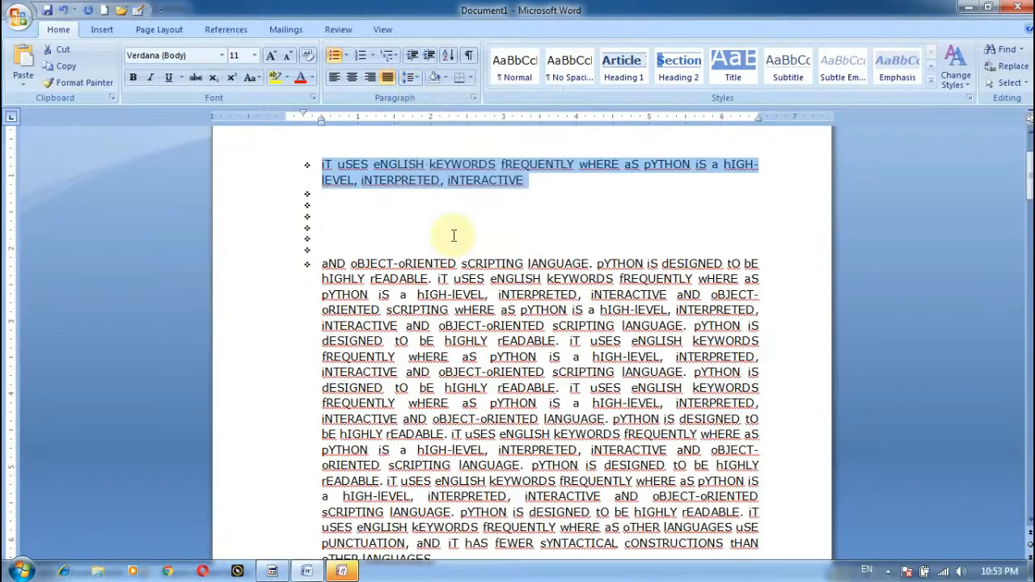
- Try a line spacing of 3.0 on the first bulleted item and reduce it to 1.0
left_click(408, 77)
left_click(431, 180)
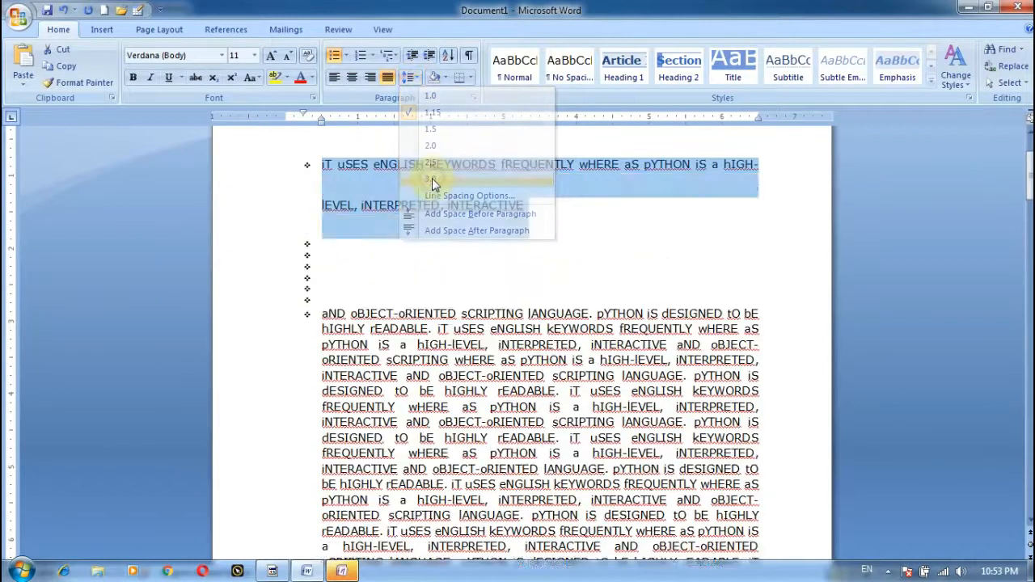
left_click(323, 166)
left_click_drag(324, 167, 479, 203)
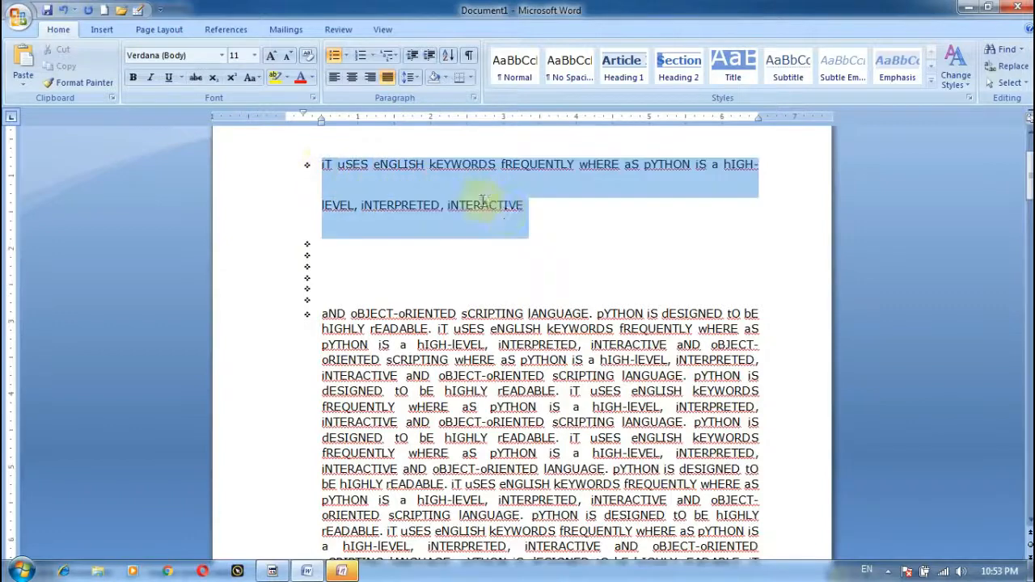
left_click(419, 76)
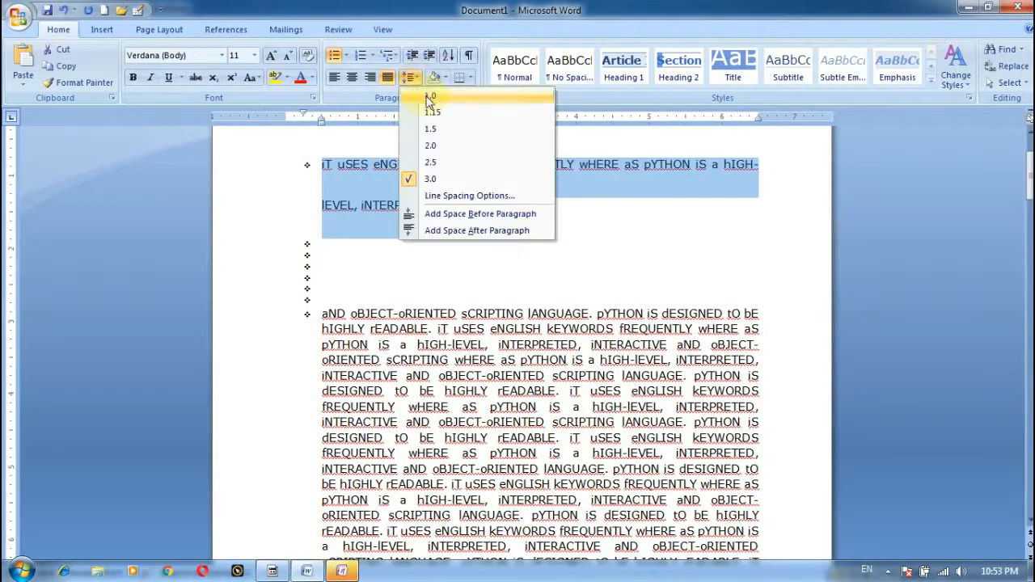
left_click(428, 93)
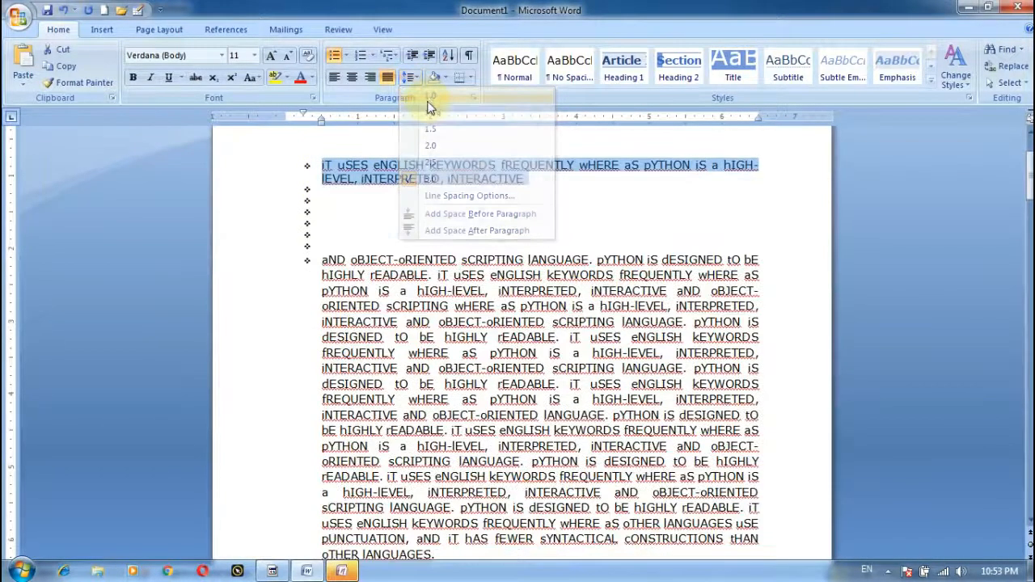
- Decrease the indent of the four-diamond bulleted list so its bullets align with the page margin
left_click(411, 56)
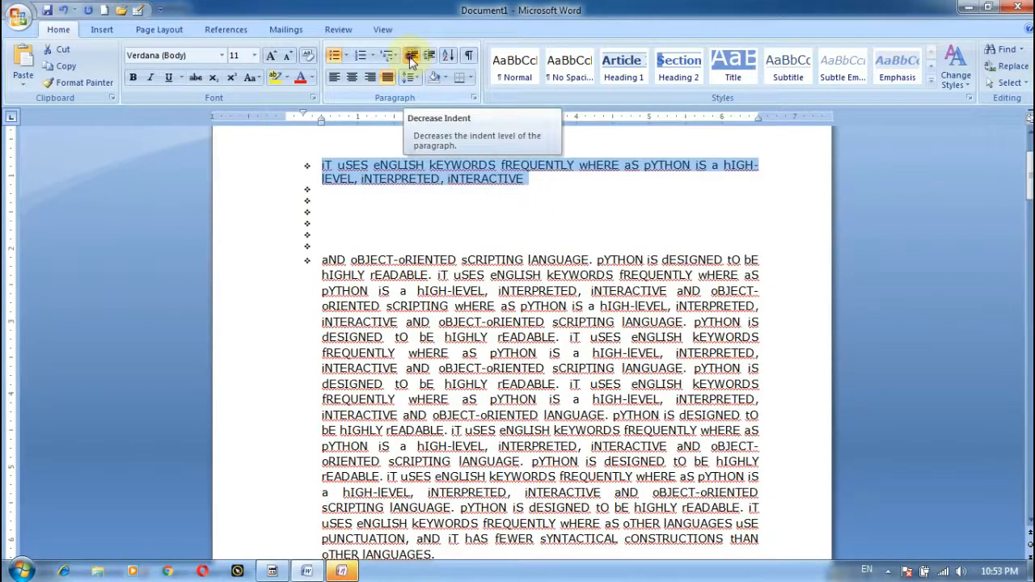
left_click(411, 57)
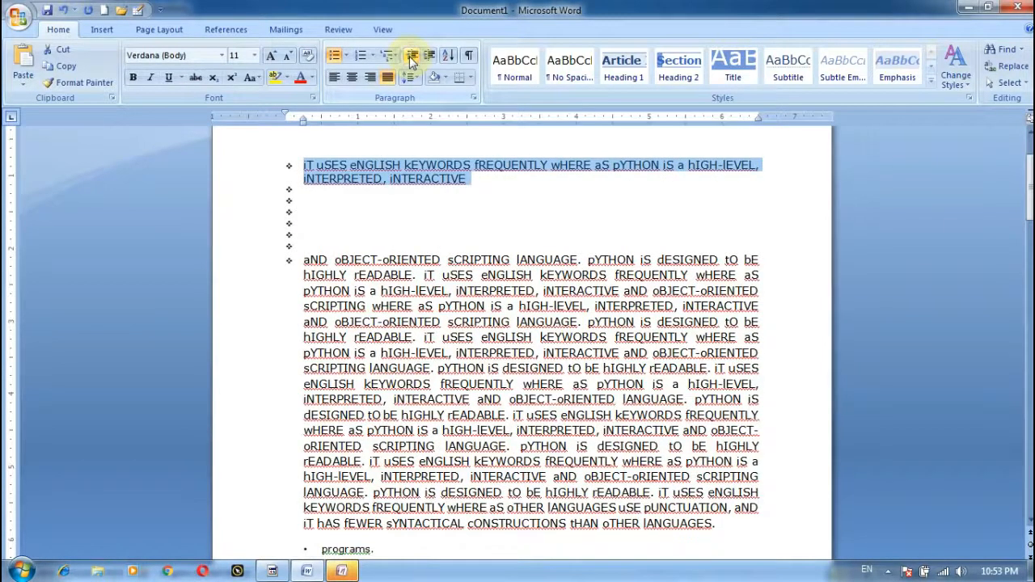
- Increase the indent of the bulleted list by six levels and decrease it back to the page margin
left_click(428, 56)
left_click(428, 57)
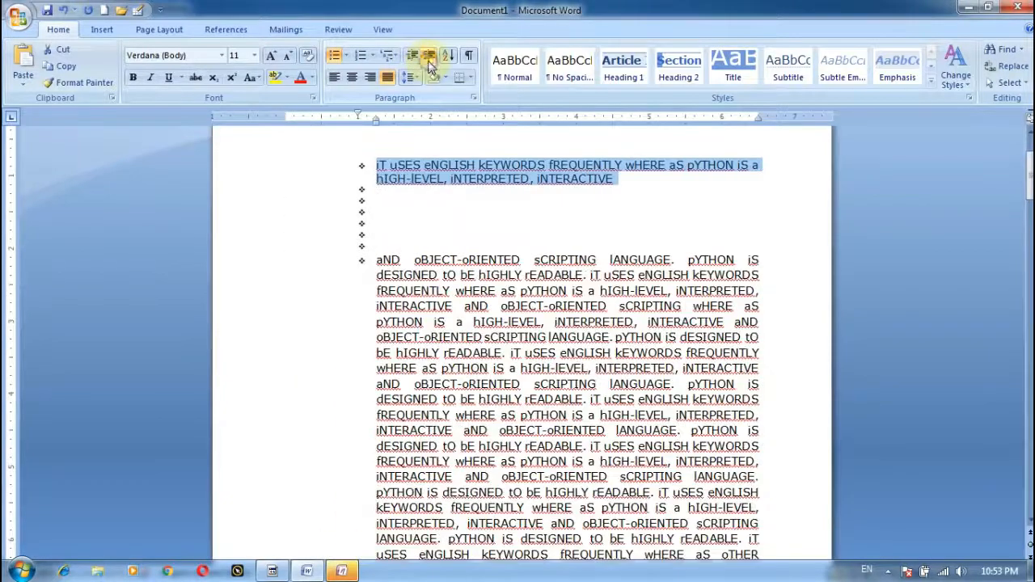
left_click(428, 56)
left_click(429, 57)
left_click(429, 56)
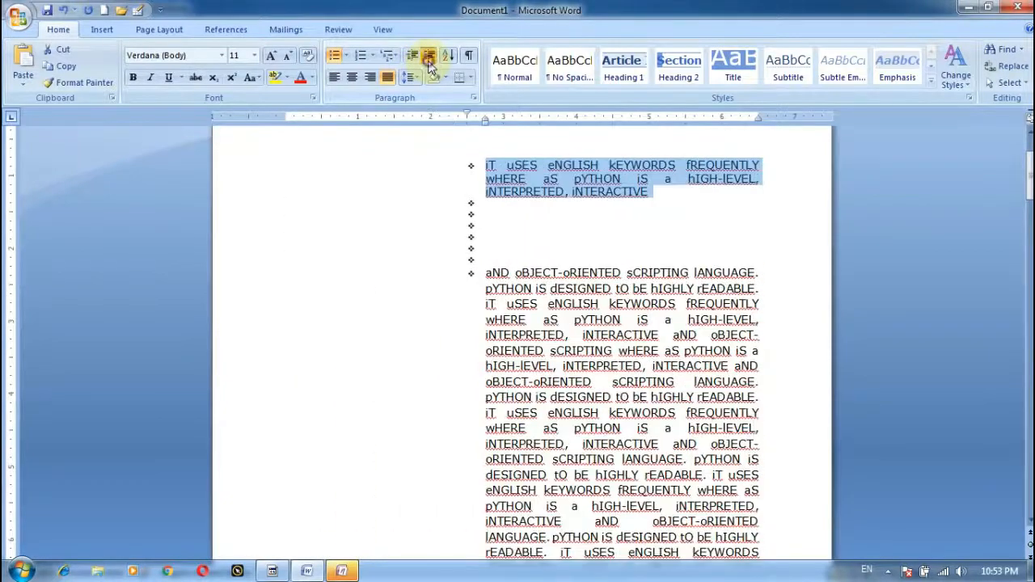
left_click(429, 59)
left_click(411, 57)
left_click(411, 57)
left_click(411, 57)
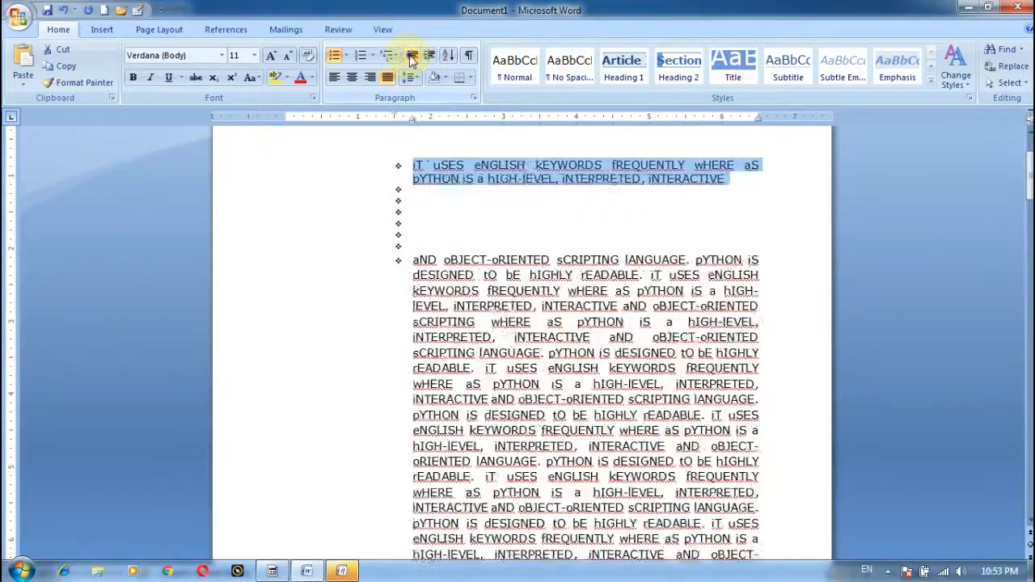
left_click(411, 56)
left_click(411, 57)
left_click(411, 56)
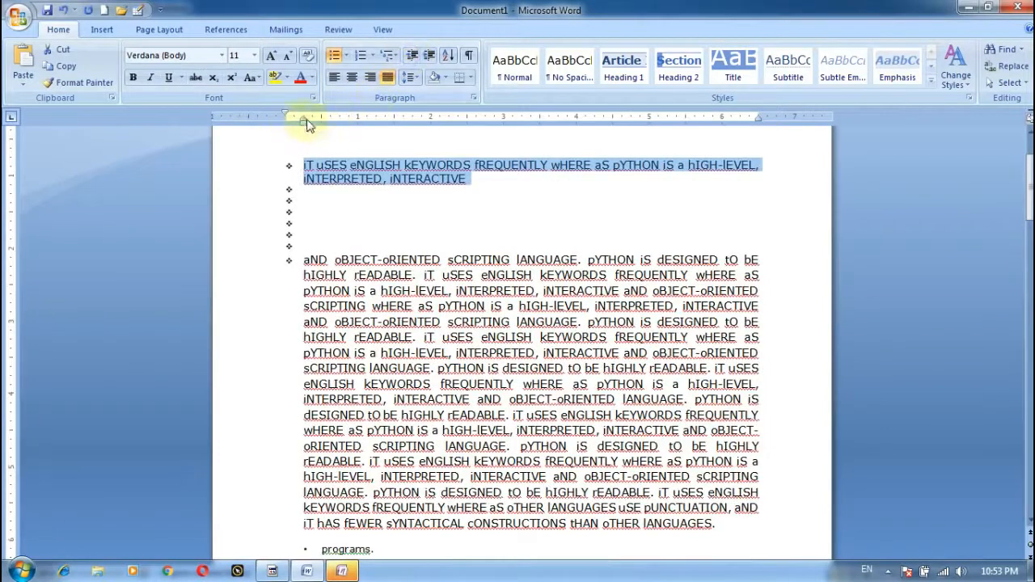
- Move the first bulleted item's left indent slightly outward on the ruler and preview the paragraph shading colours without applying one
mouse_move(305, 123)
left_mouse_down()
mouse_move(406, 129)
mouse_move(296, 126)
left_mouse_up()
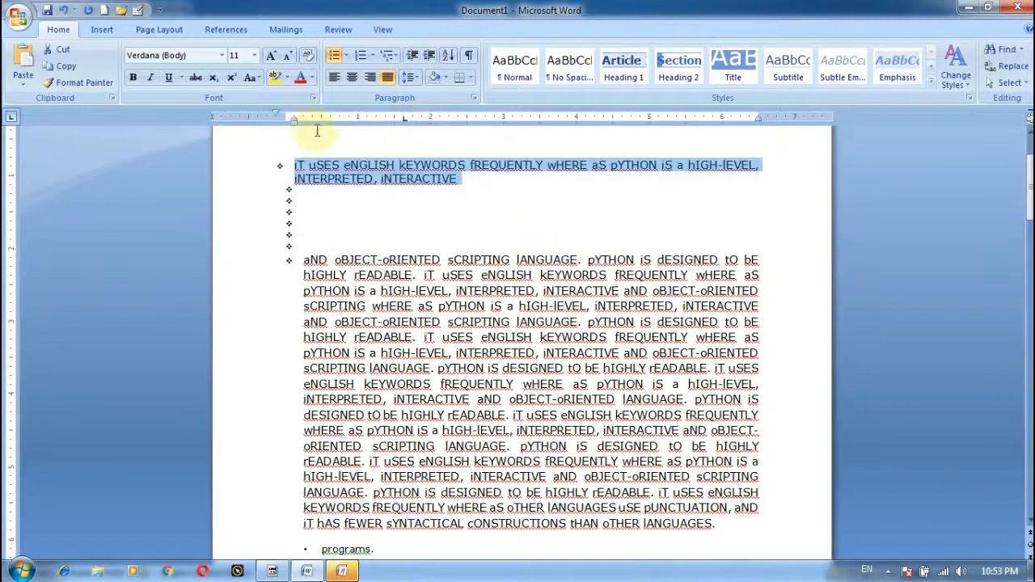
left_click(444, 77)
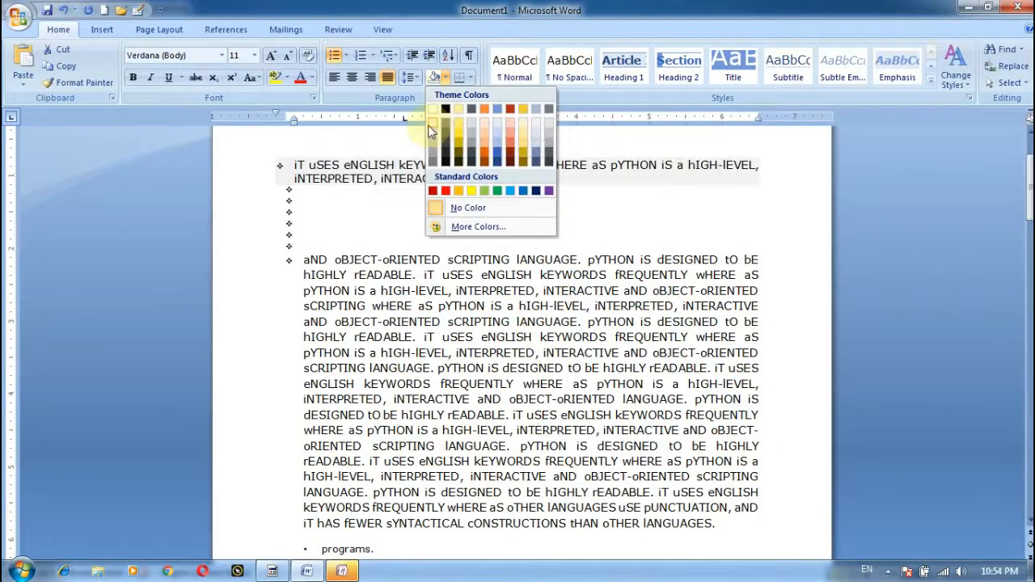
left_click(279, 78)
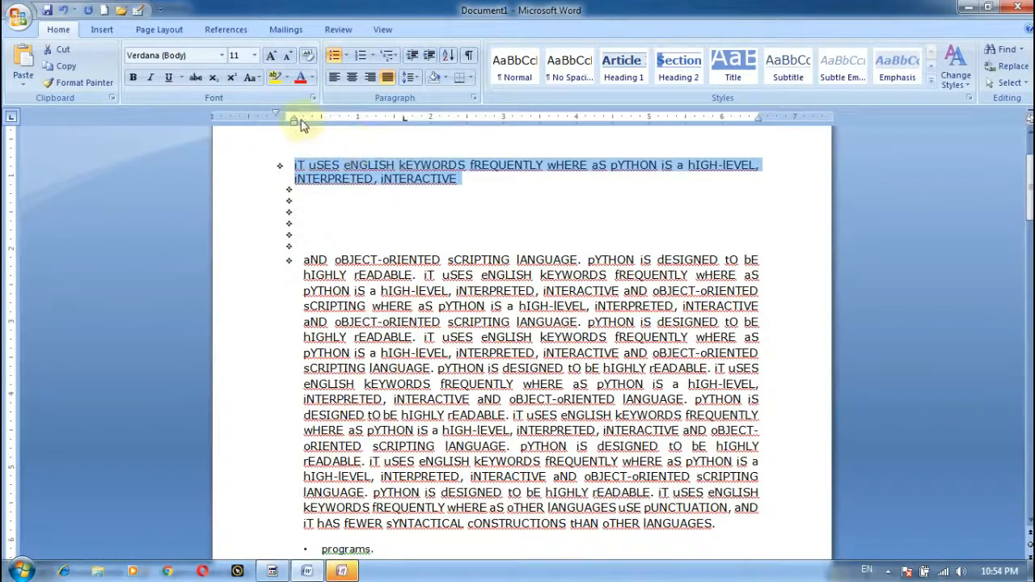
- Highlight the first bulleted item and the empty item below it in red
left_click(296, 165)
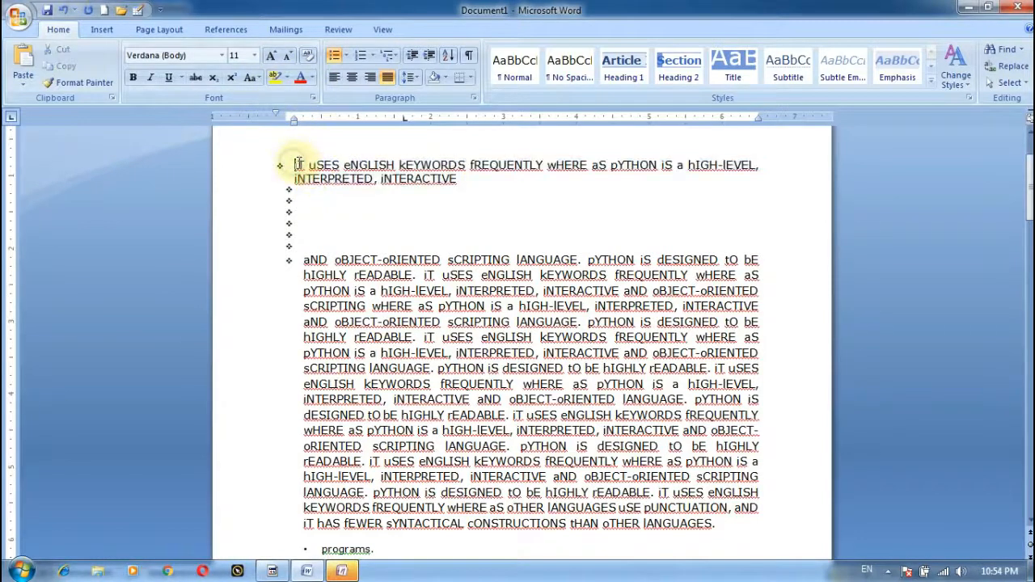
left_click_drag(296, 157, 496, 197)
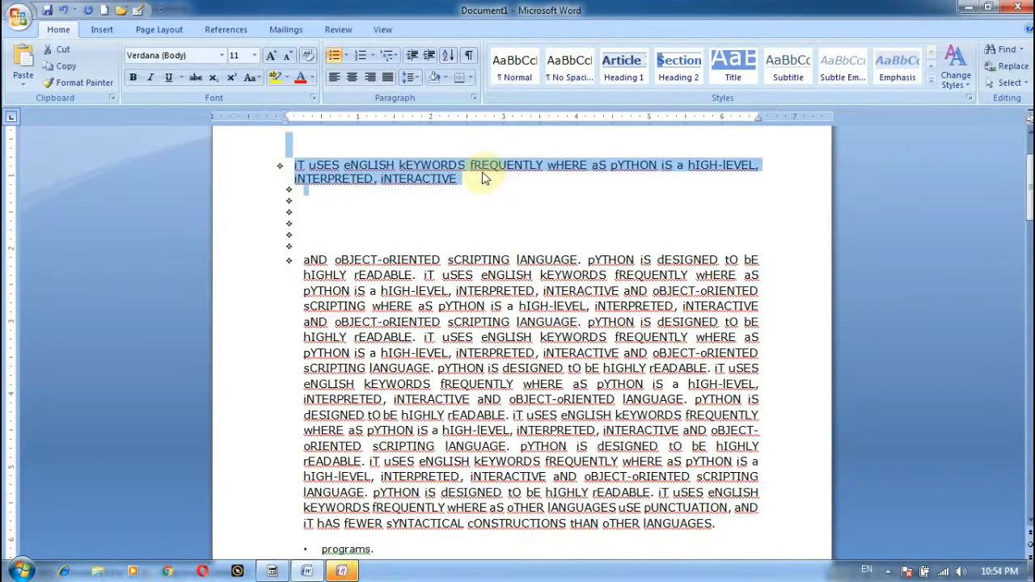
left_click(287, 79)
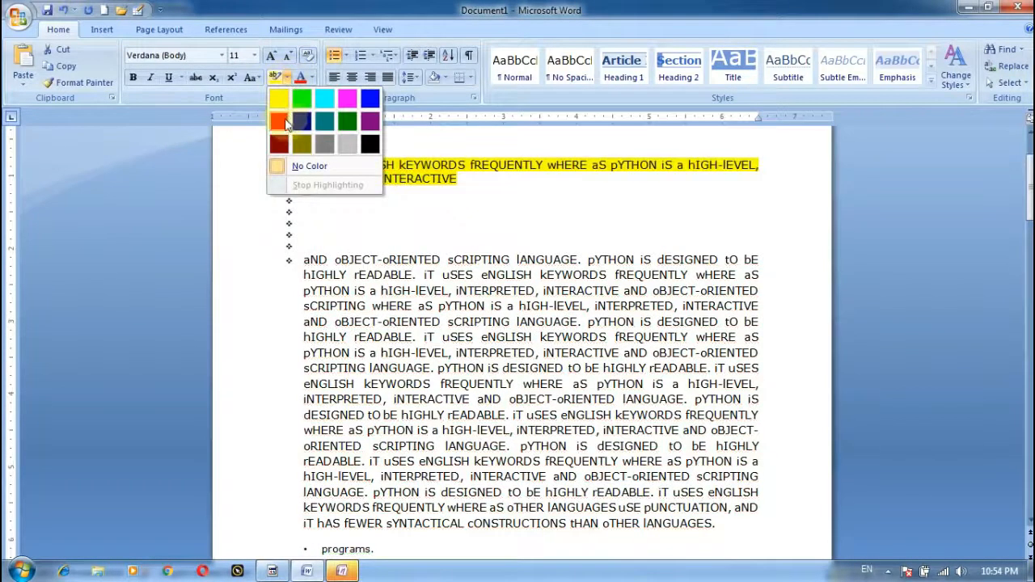
left_click(283, 120)
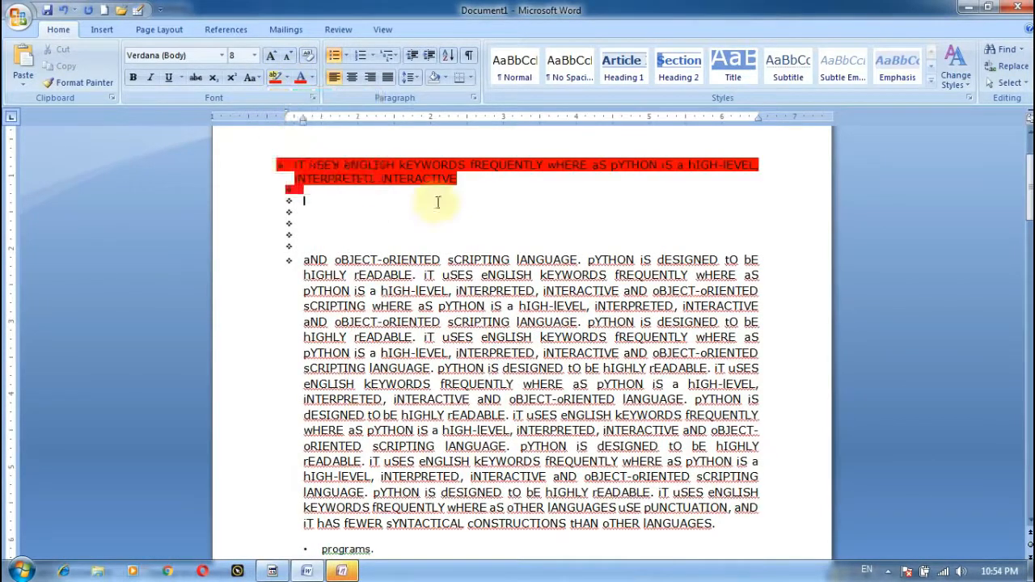
- Choose the standard yellow as the font colour without selecting any text
left_click(312, 77)
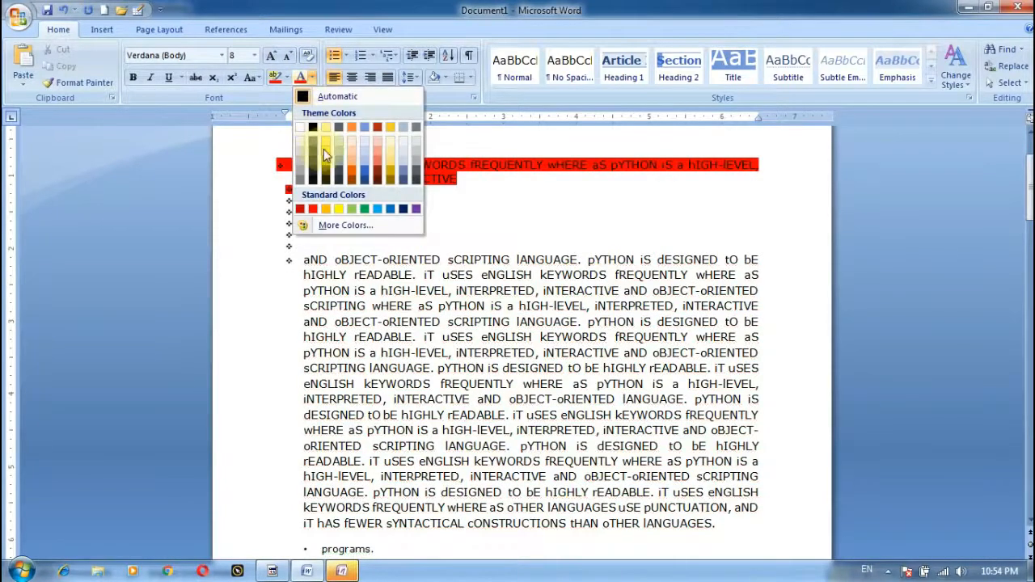
left_click(339, 209)
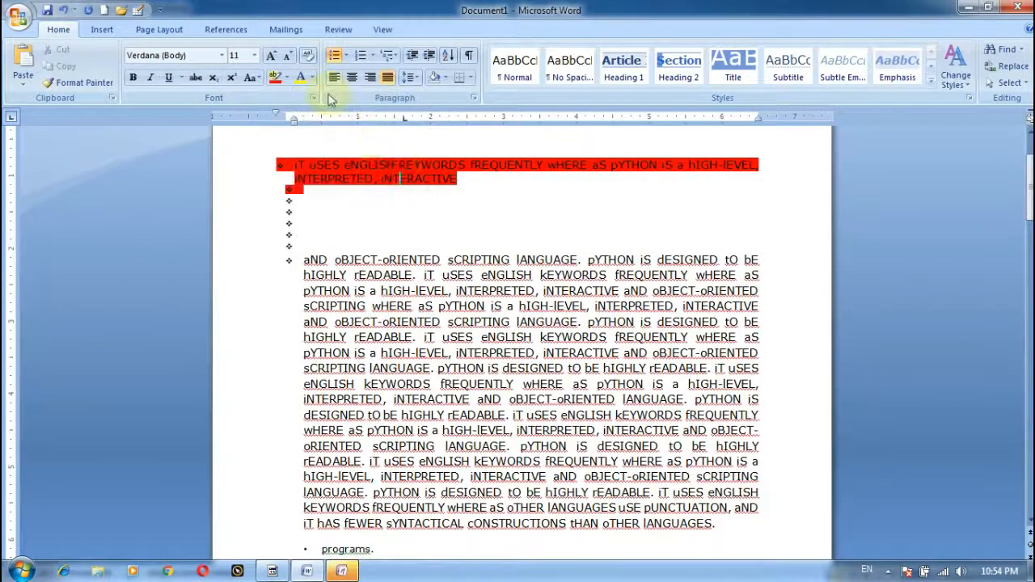
left_click(312, 78)
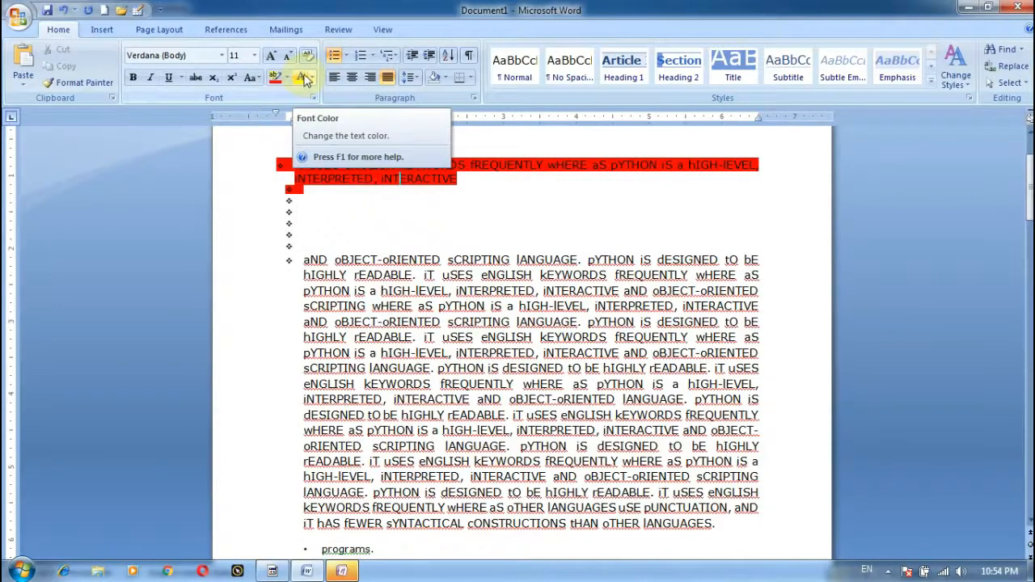
- Apply the yellow font colour to the first bulleted item, highlighted in red
left_click_drag(467, 185, 283, 147)
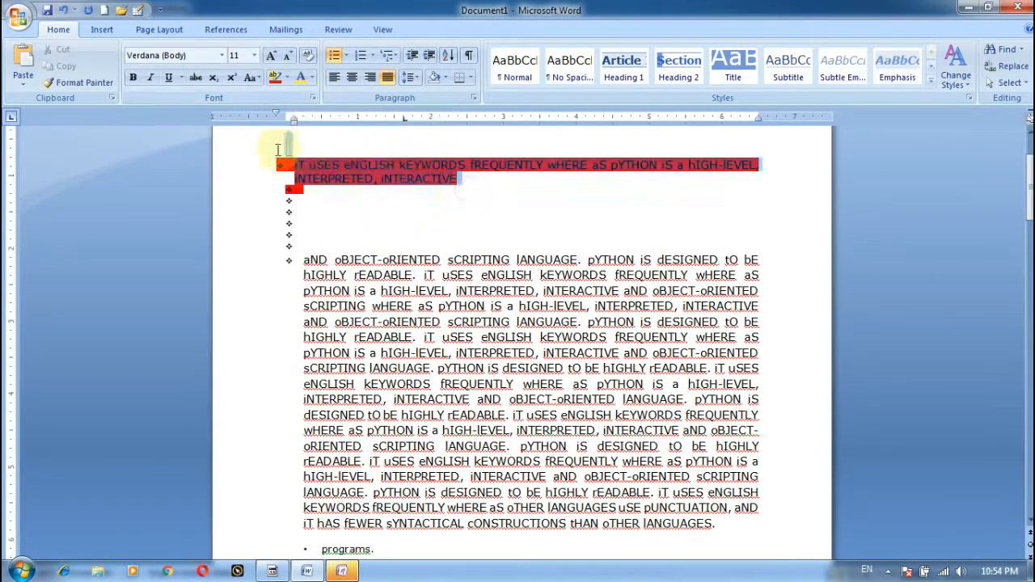
left_click(302, 77)
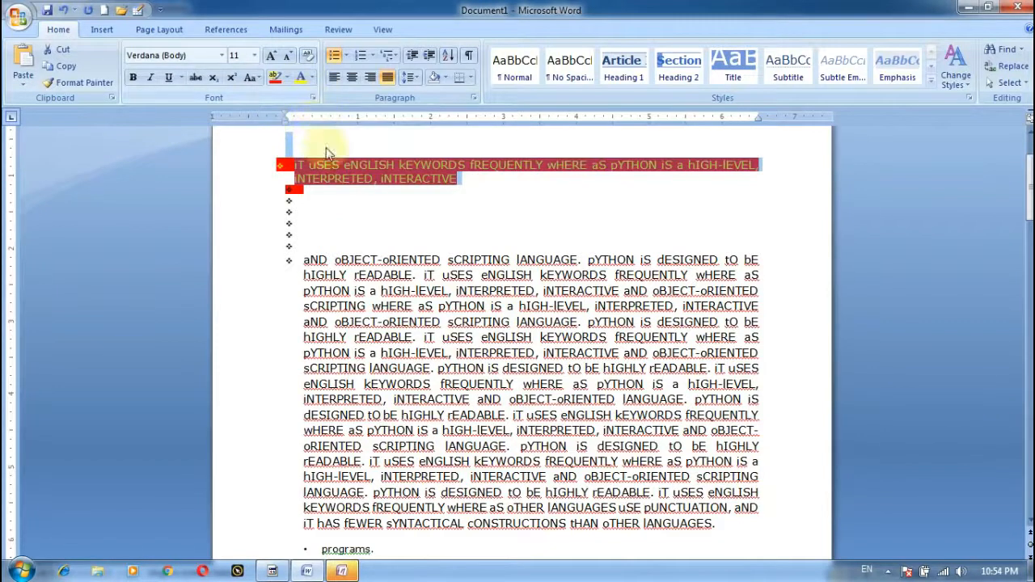
left_click(338, 193)
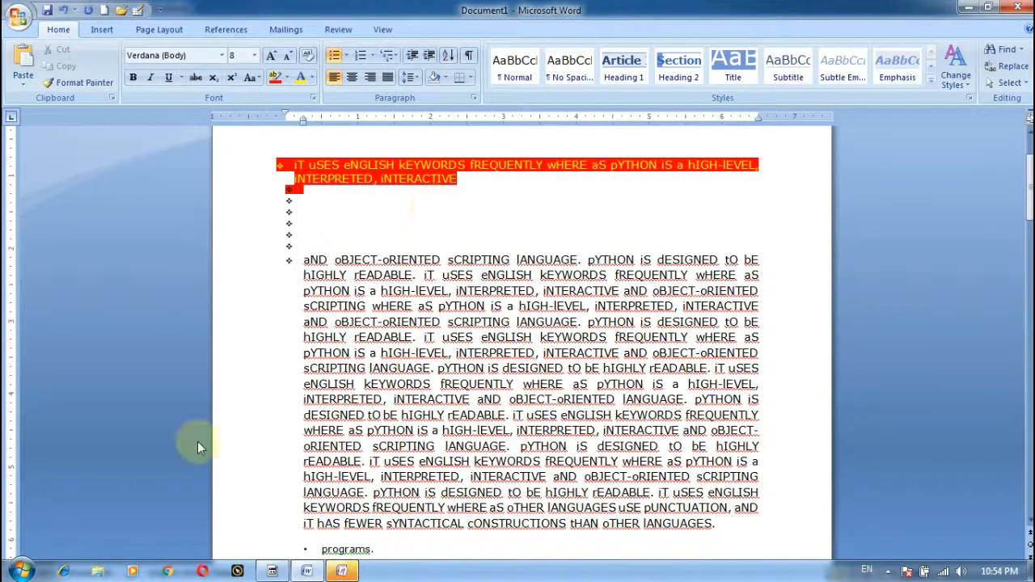
- Shade the empty bulleted items and the long bulleted paragraph below them in standard purple
left_click(446, 78)
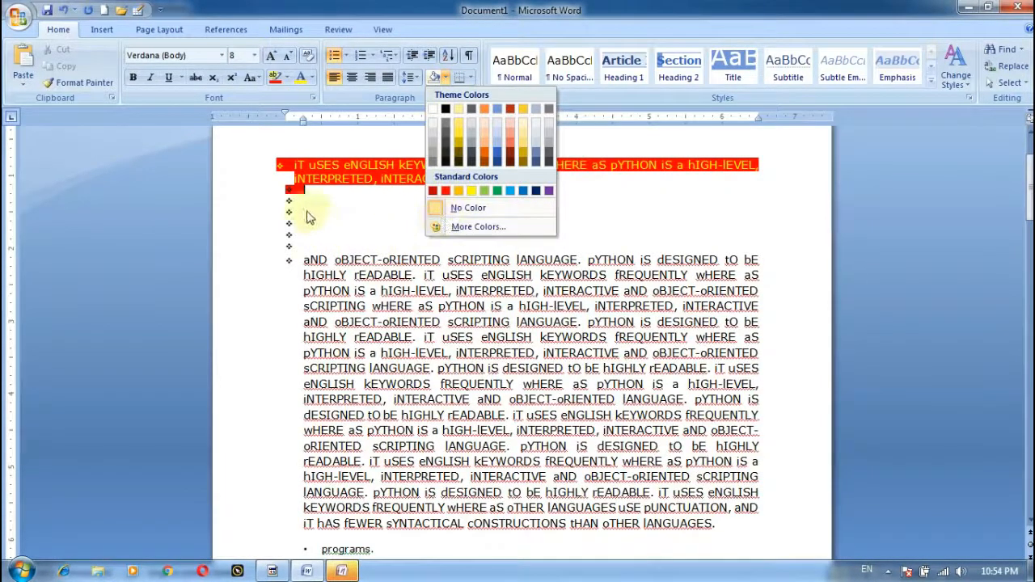
left_click(363, 238)
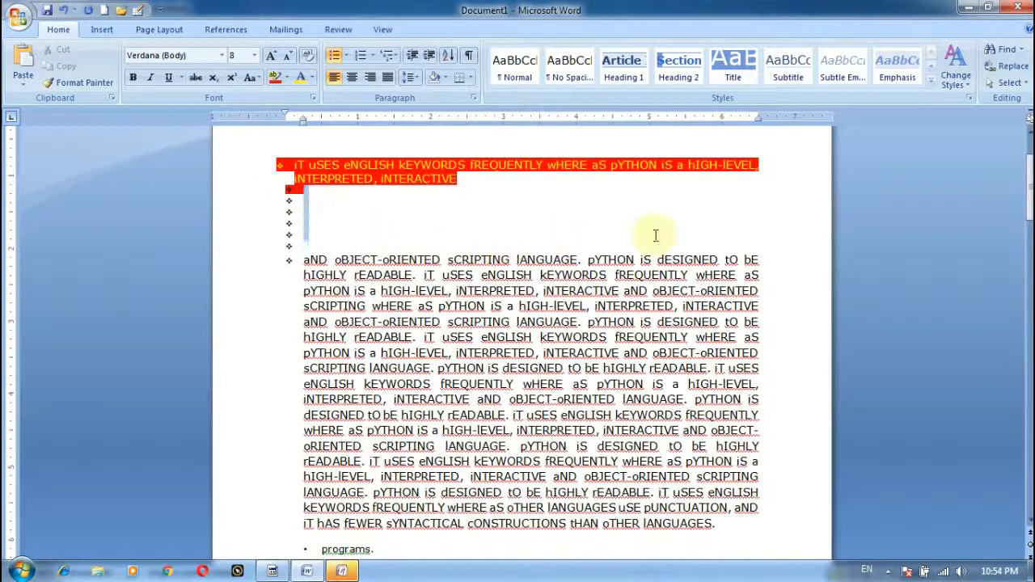
left_click_drag(656, 235, 684, 259)
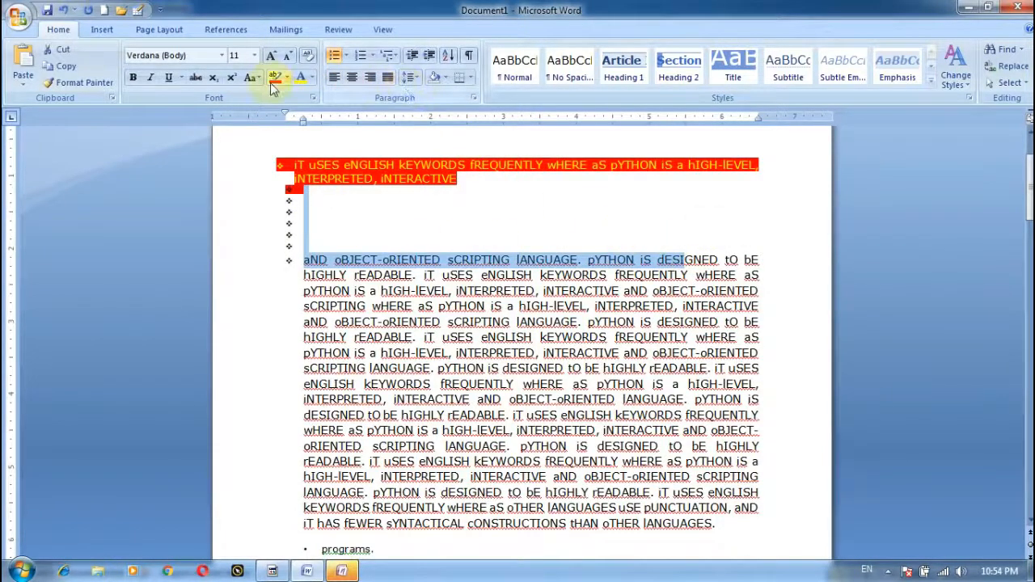
left_click(444, 84)
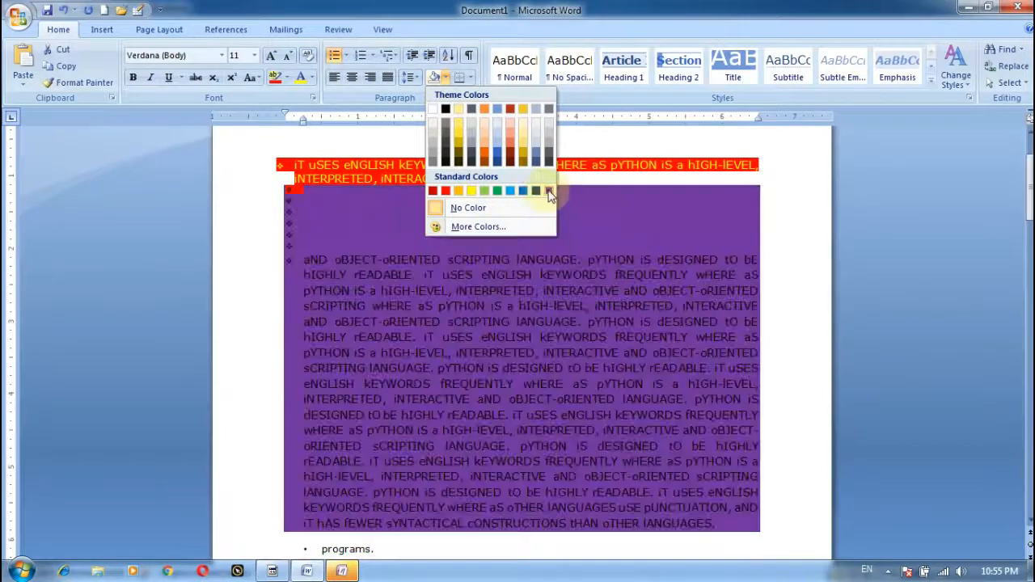
left_click(549, 191)
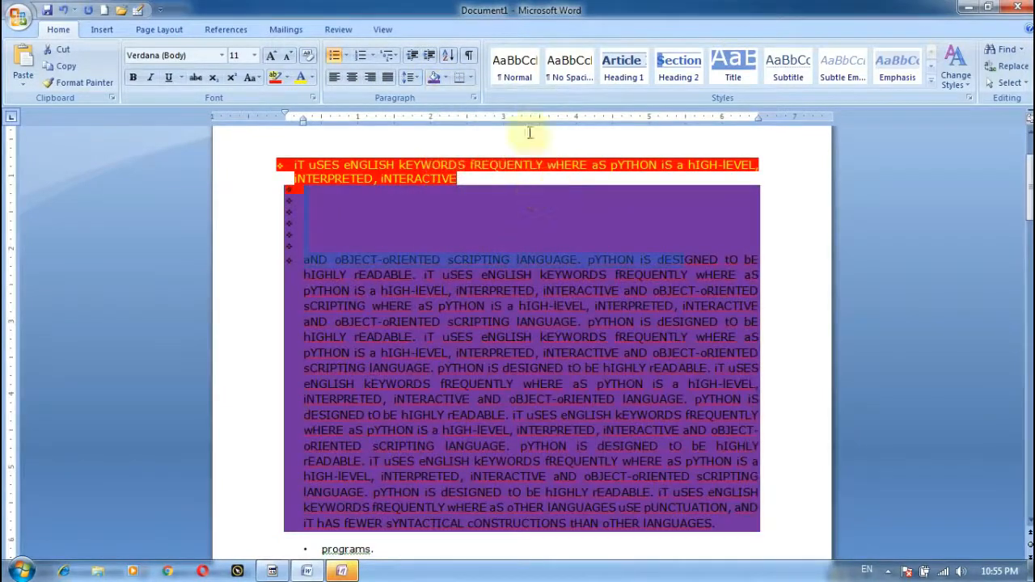
- Change the shading of the empty bulleted items and the long bulleted paragraph to standard light green
left_click(444, 78)
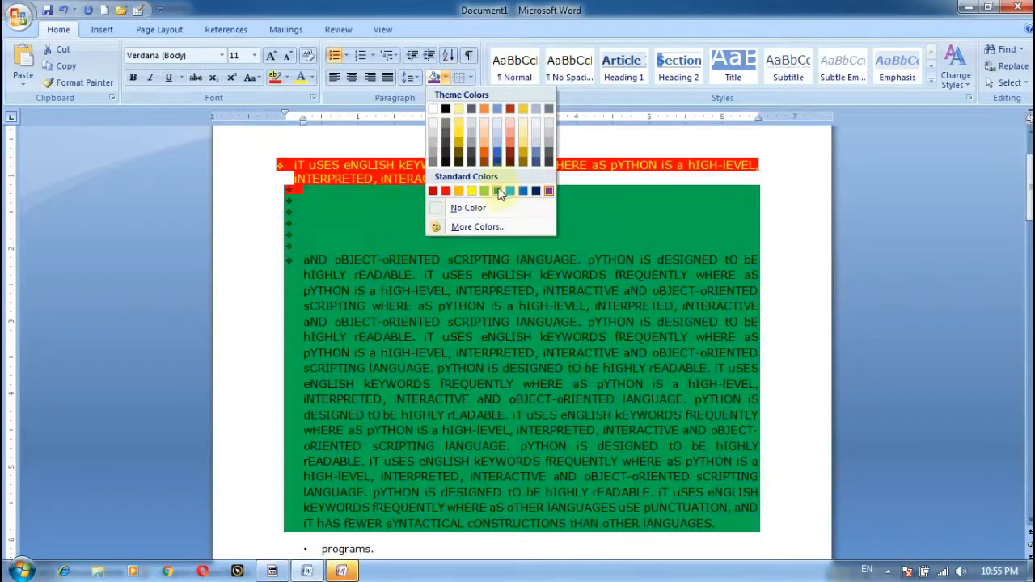
left_click(485, 192)
scroll(639, 324, "down", 10)
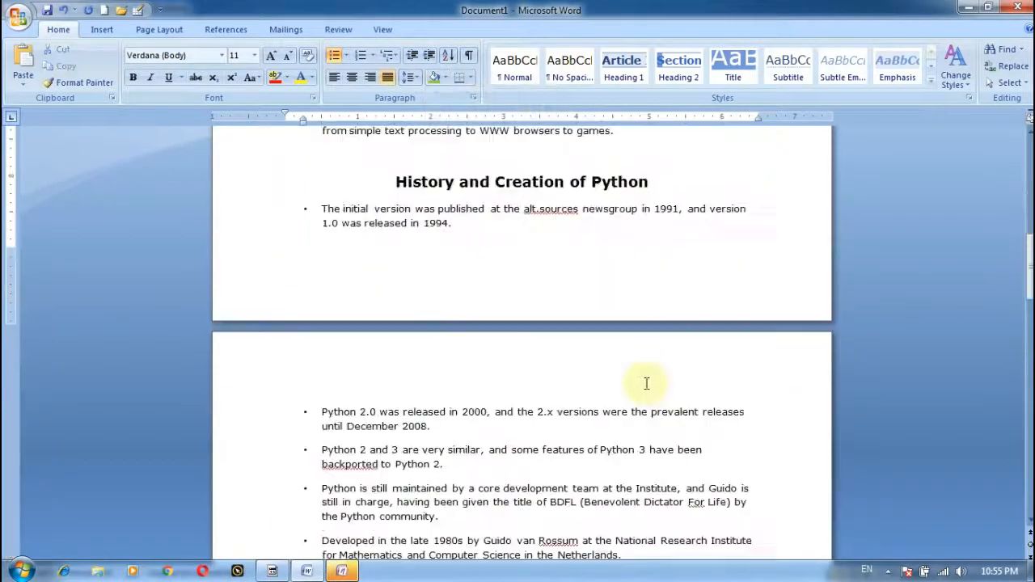
scroll(647, 381, "up", 12)
scroll(663, 362, "up", 1)
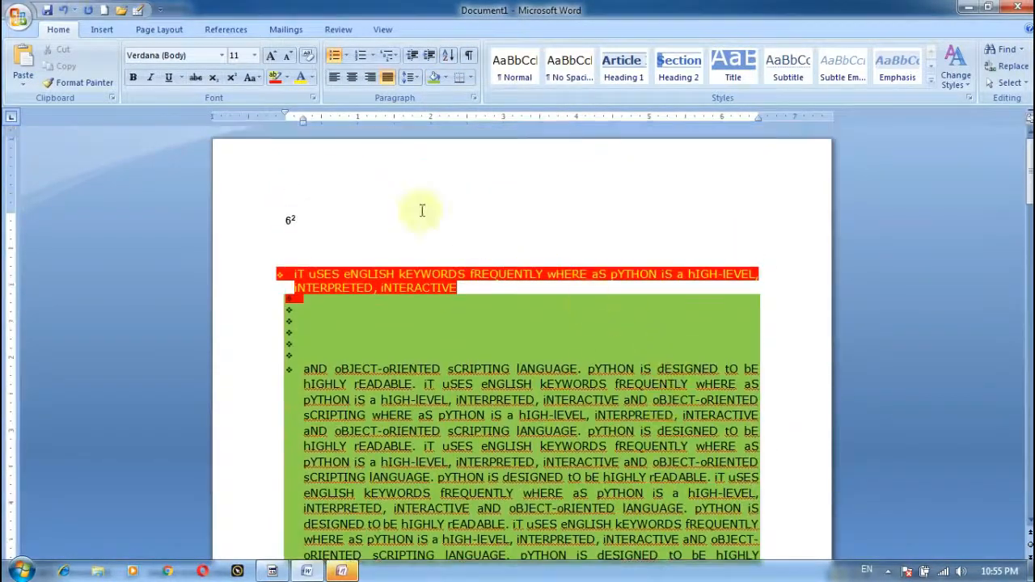
- Open the Sort Text dialog and dismiss it without sorting, and view the available border options
left_click(447, 58)
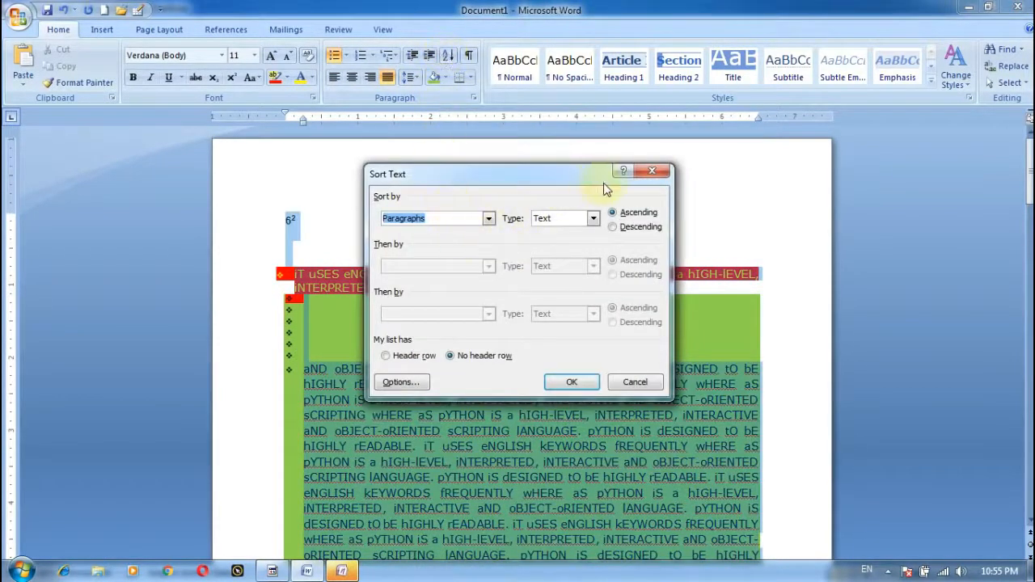
left_click(650, 173)
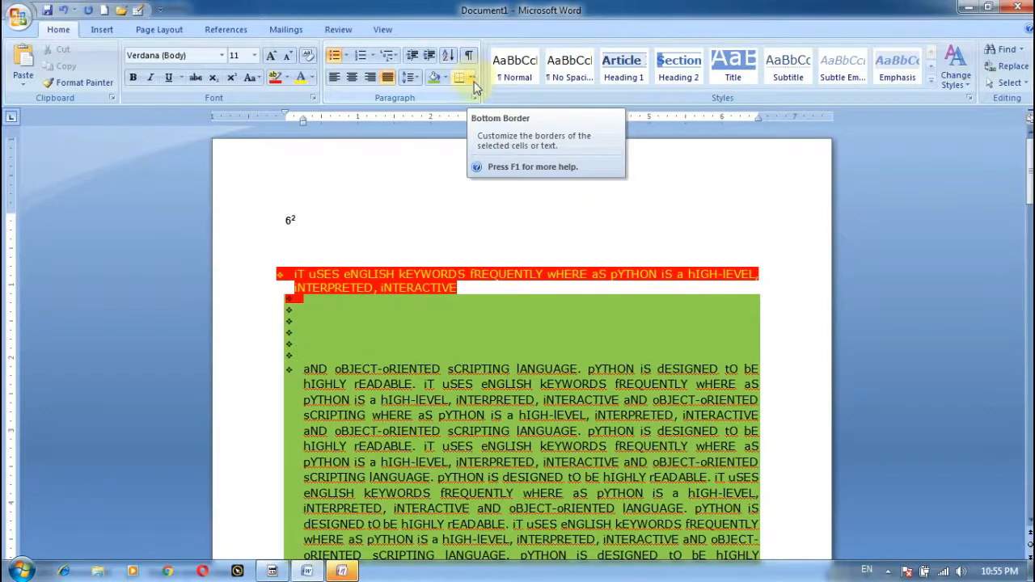
left_click(472, 79)
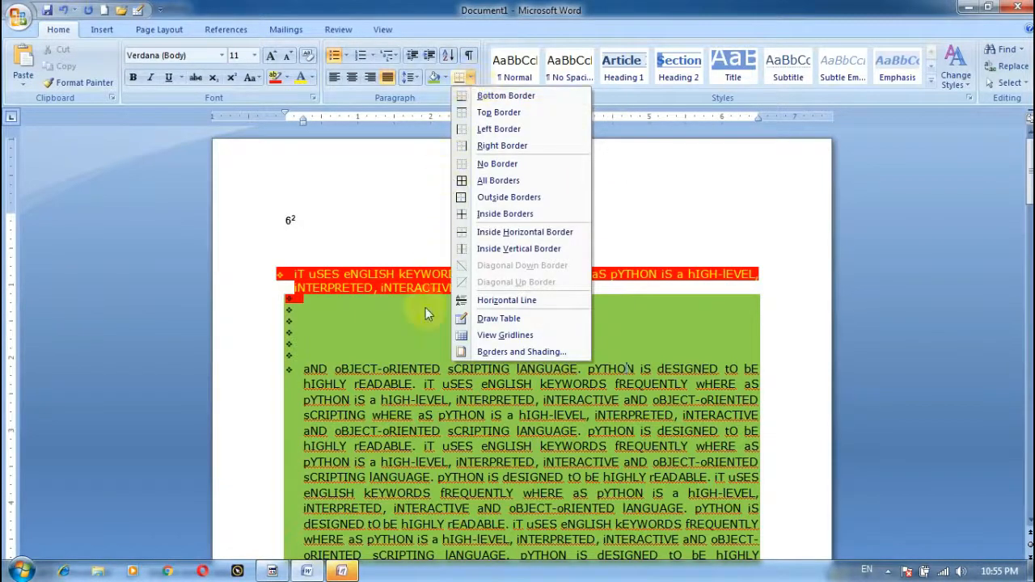
left_click(393, 334)
- Undo the shading, font colour, highlight, indent, bullet and numbered heading changes until the paragraph is plain left-aligned text
left_click_drag(281, 271, 469, 566)
key("ctrl+z")
key("ctrl+z")
key("ctrl+z")
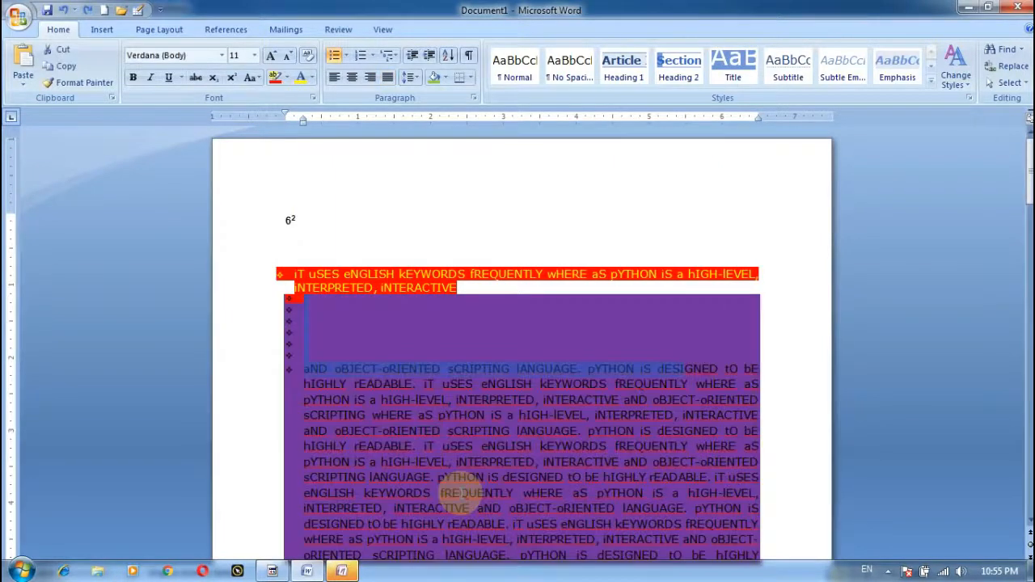
key("ctrl+z")
key("ctrl+z")
key("ctrl+z")
key("ctrl+z")
key("ctrl+z")
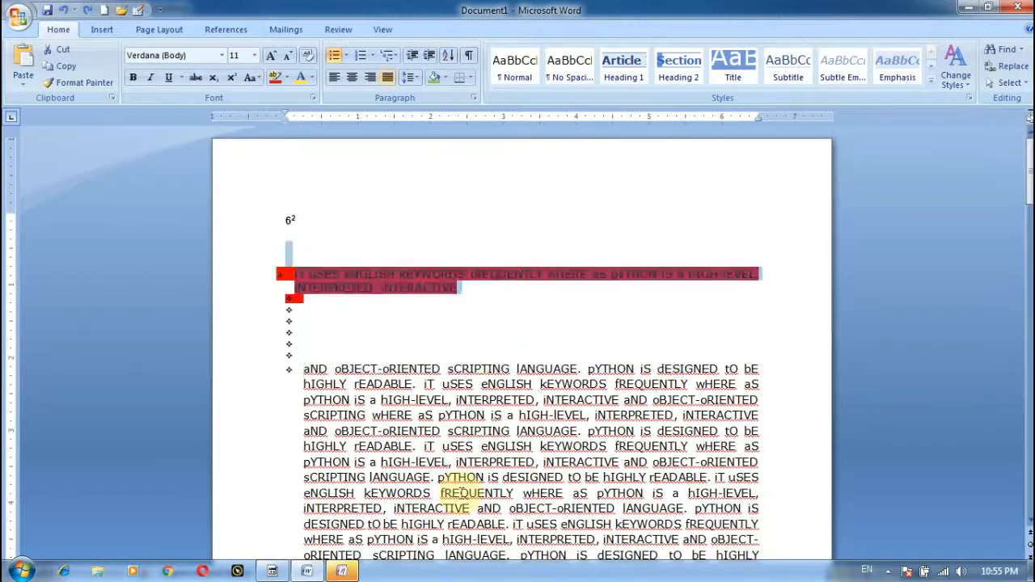
key("ctrl+m")
key("ctrl+m")
key("ctrl+m")
key("ctrl+m")
key("ctrl+m")
key("ctrl+m")
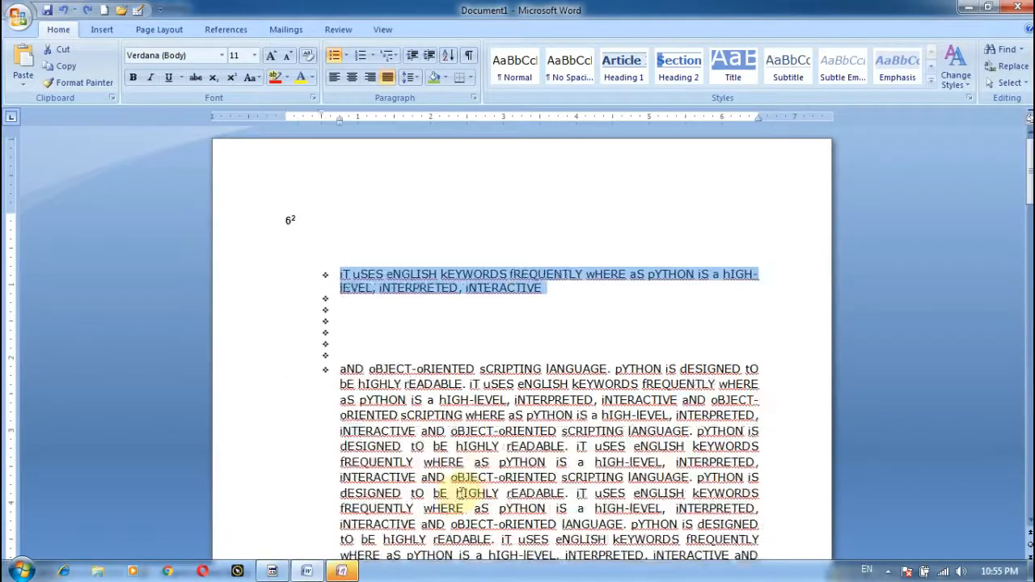
key("ctrl+shift+m")
key("ctrl+shift+m")
key("ctrl+shift+m")
key("ctrl+shift+m")
key("ctrl+shift+m")
key("ctrl+shift+m")
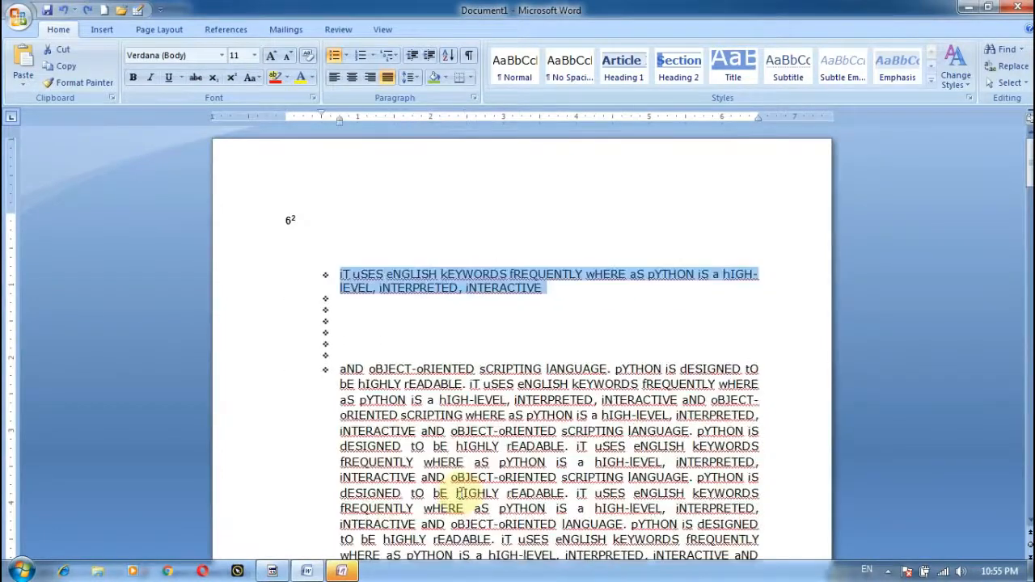
key("ctrl+2")
key("ctrl+z")
key("ctrl+z")
key("ctrl+z")
key("ctrl+z")
key("ctrl+z")
key("ctrl+z")
key("ctrl+z")
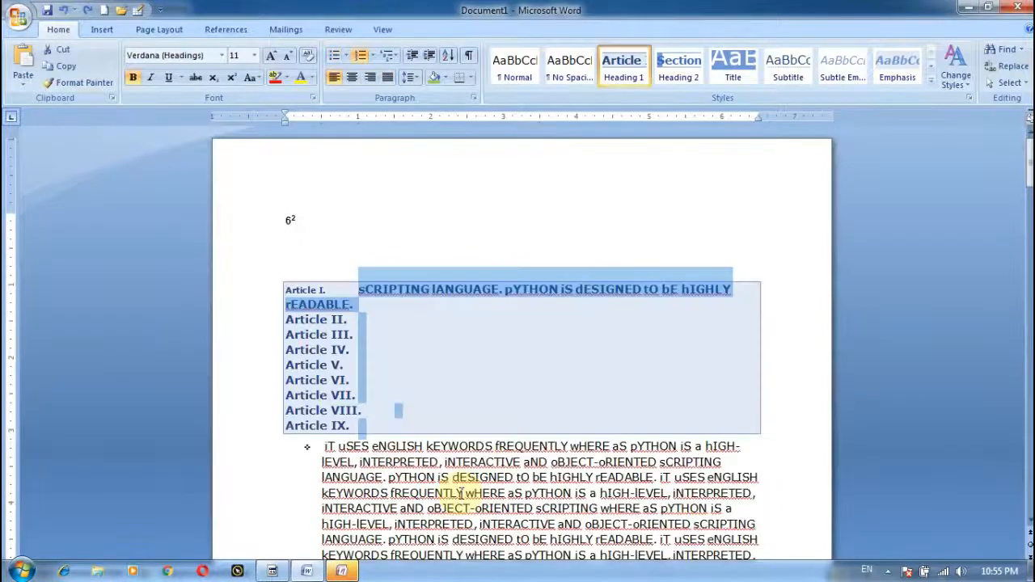
key("ctrl+z")
key("ctrl+z")
key("ctrl+z")
key("ctrl+z")
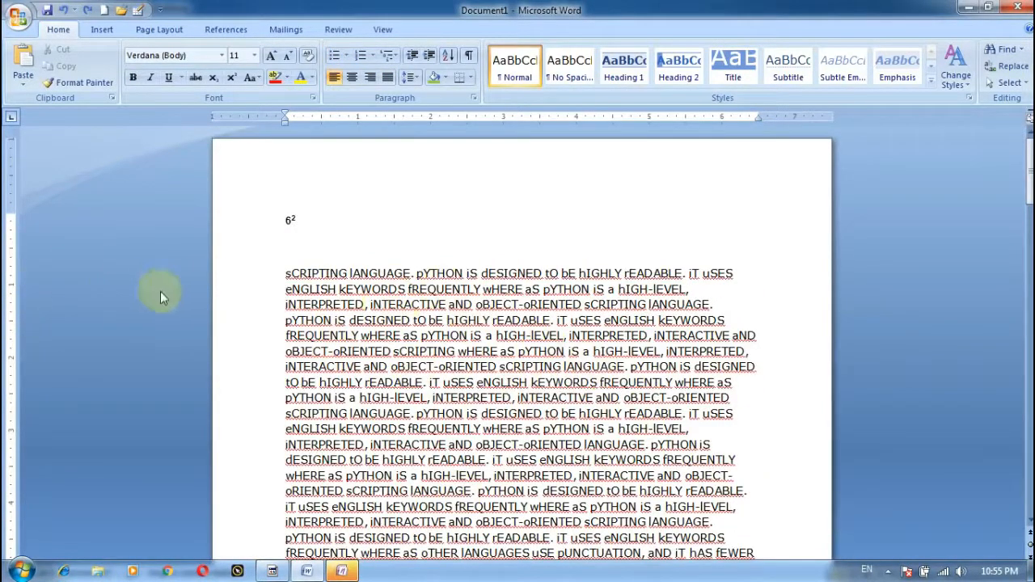
- Apply All Borders to the first eleven lines of the paragraph
left_click_drag(286, 273, 765, 437)
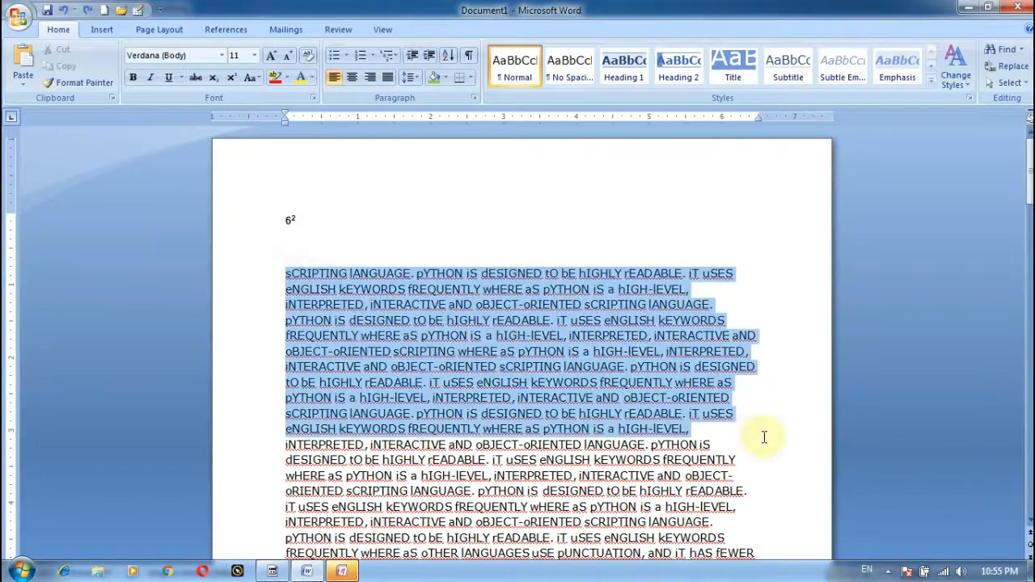
left_click(471, 78)
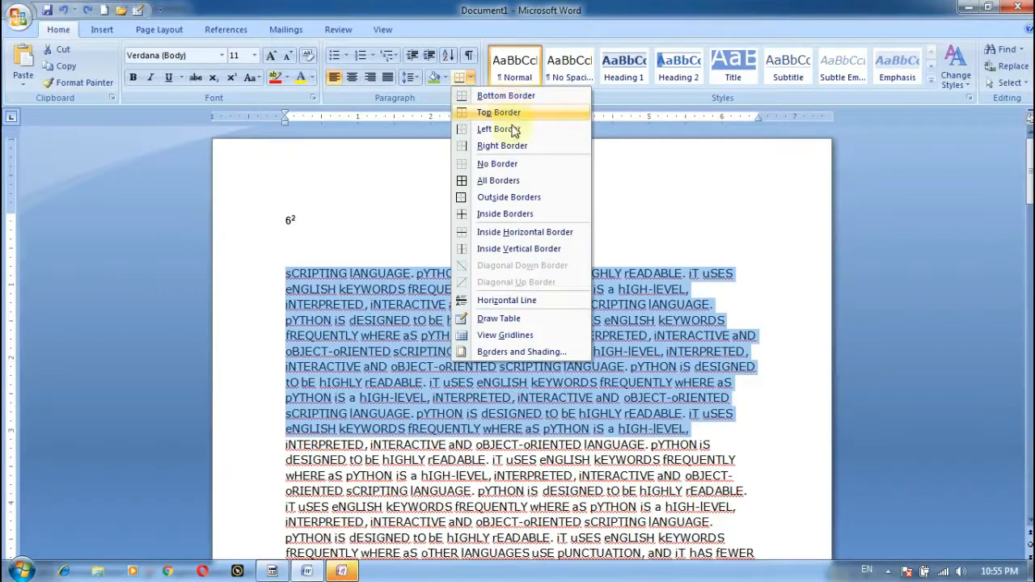
left_click(528, 182)
left_click(562, 306)
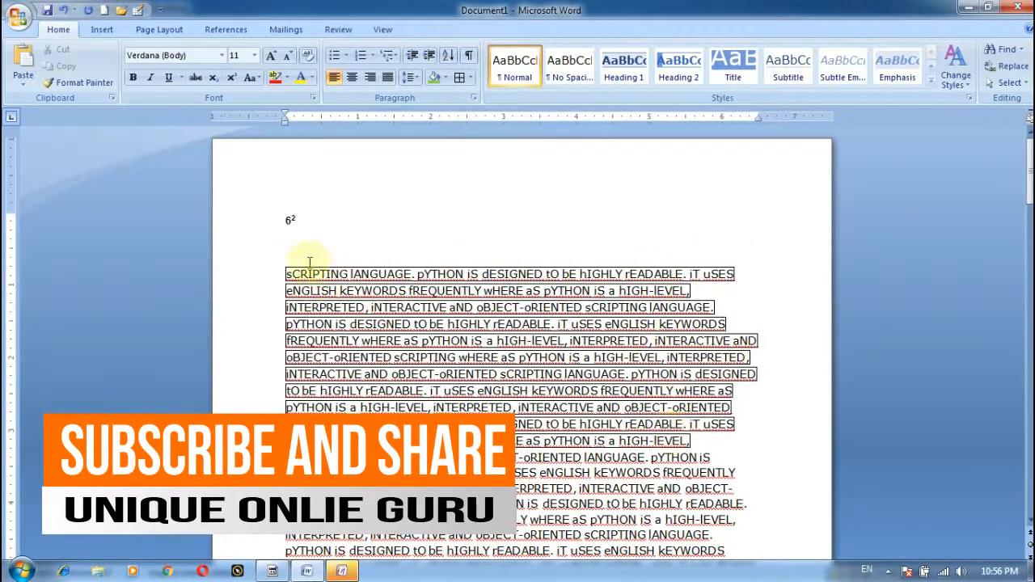
- Try to toggle only the right border on the eleven bordered lines
left_click_drag(283, 271, 691, 443)
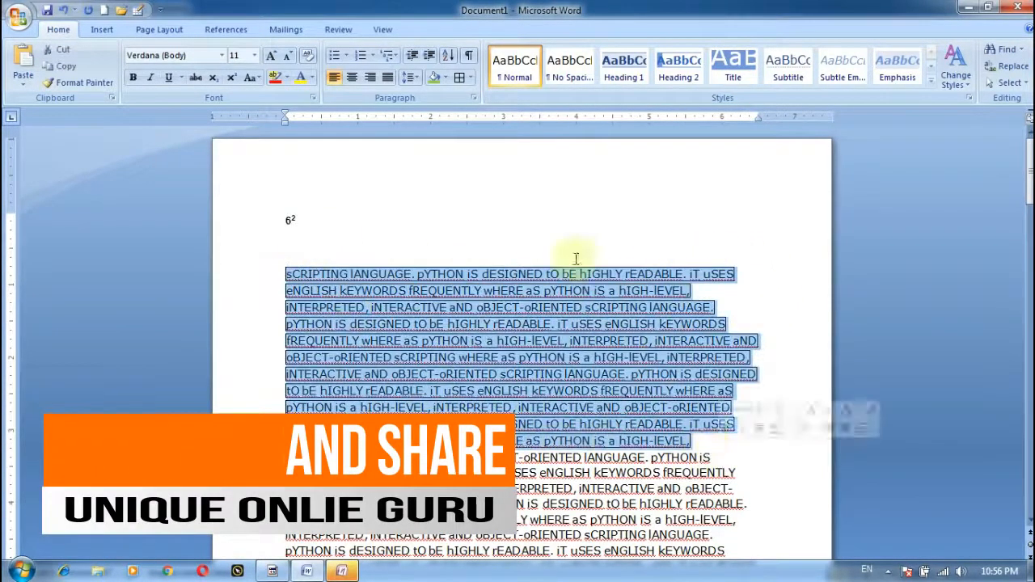
left_click(472, 79)
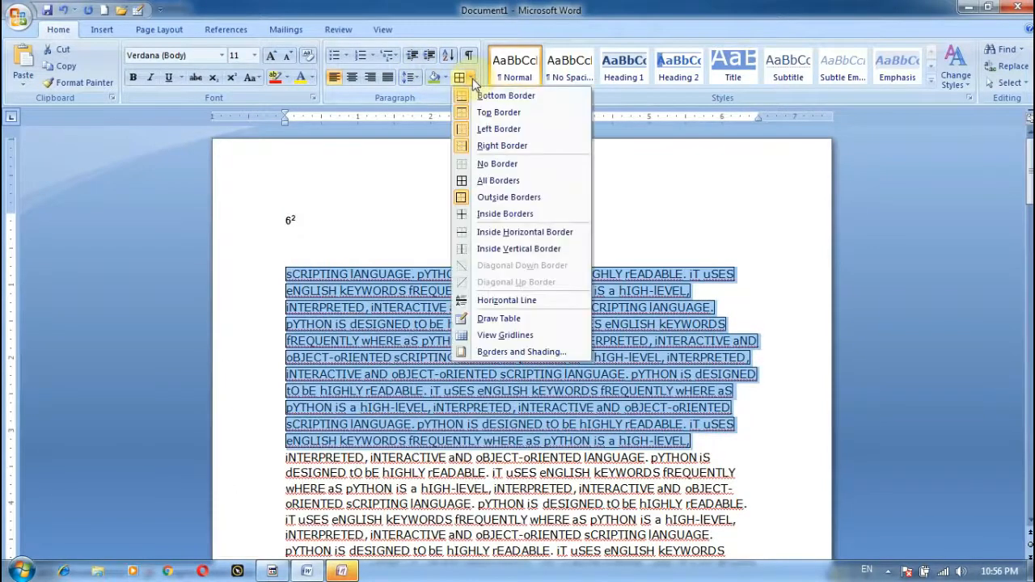
left_click(503, 147)
left_click(783, 400)
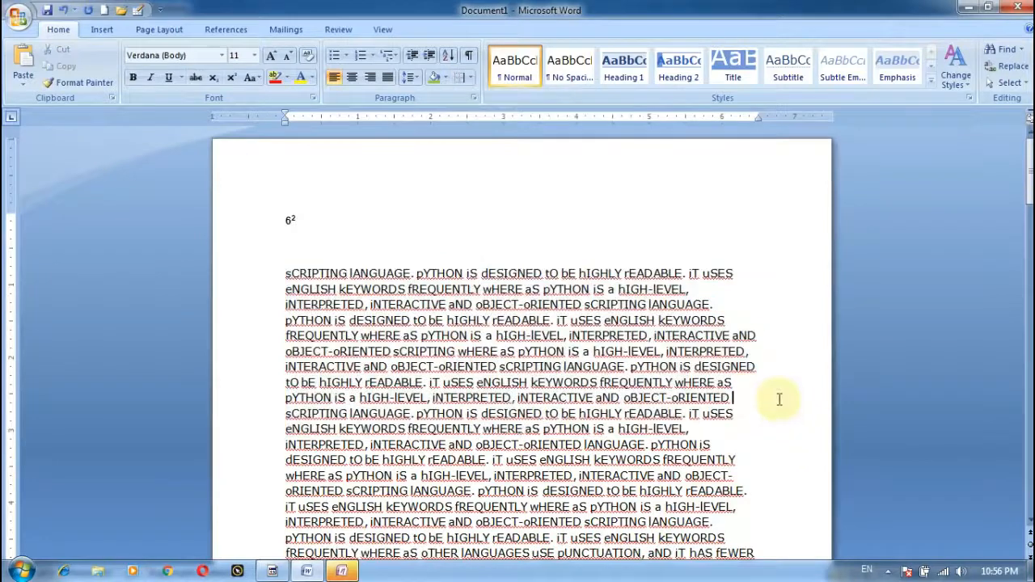
- Select the first eleven lines with the empty line above and add a left border
left_click_drag(708, 437, 478, 255)
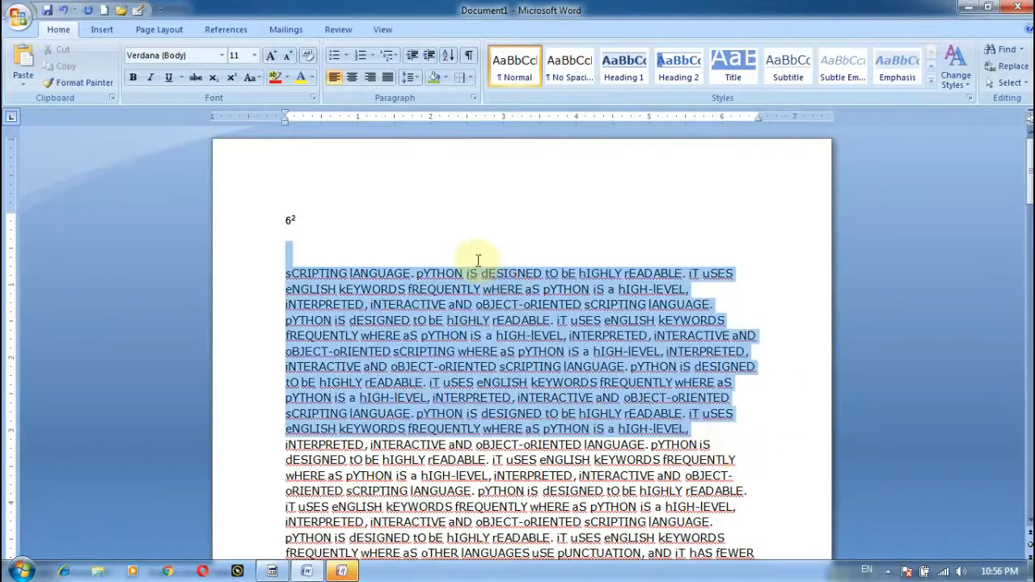
left_click(469, 78)
left_click(493, 130)
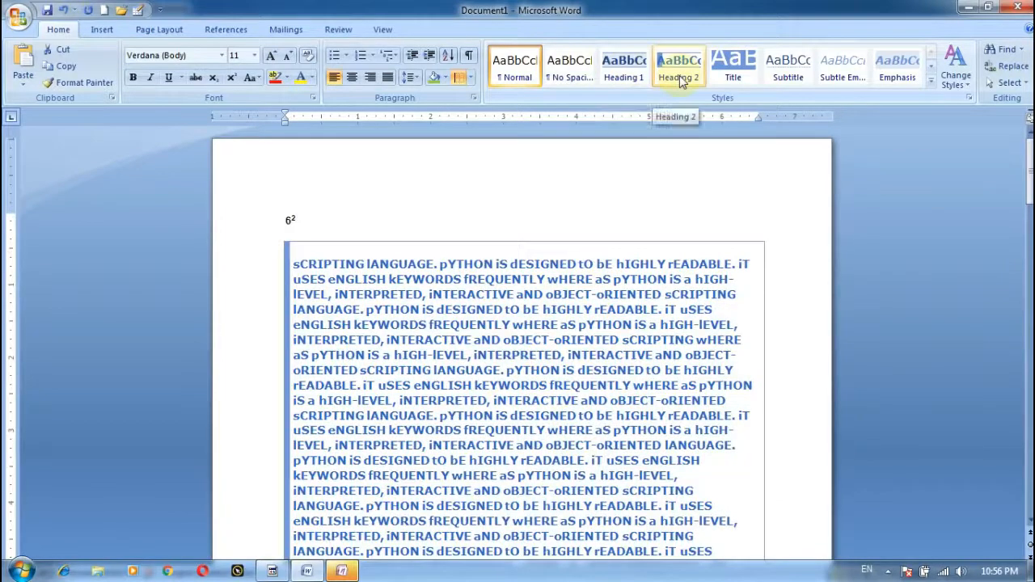
- Apply the Strong style to the selected lines and replace it with the List Paragraph and Book Title styles
left_click(931, 81)
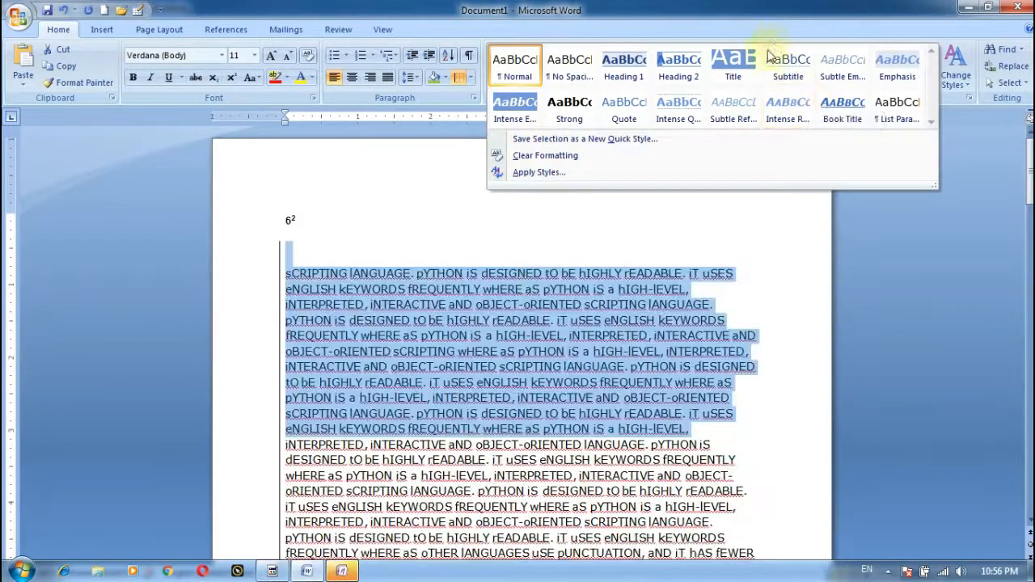
left_click(569, 103)
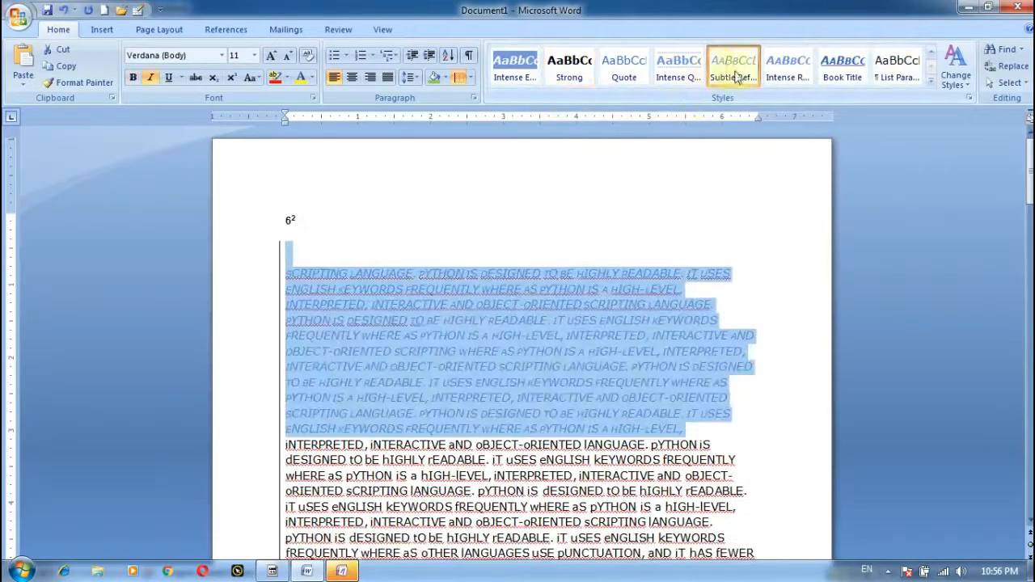
left_click(889, 69)
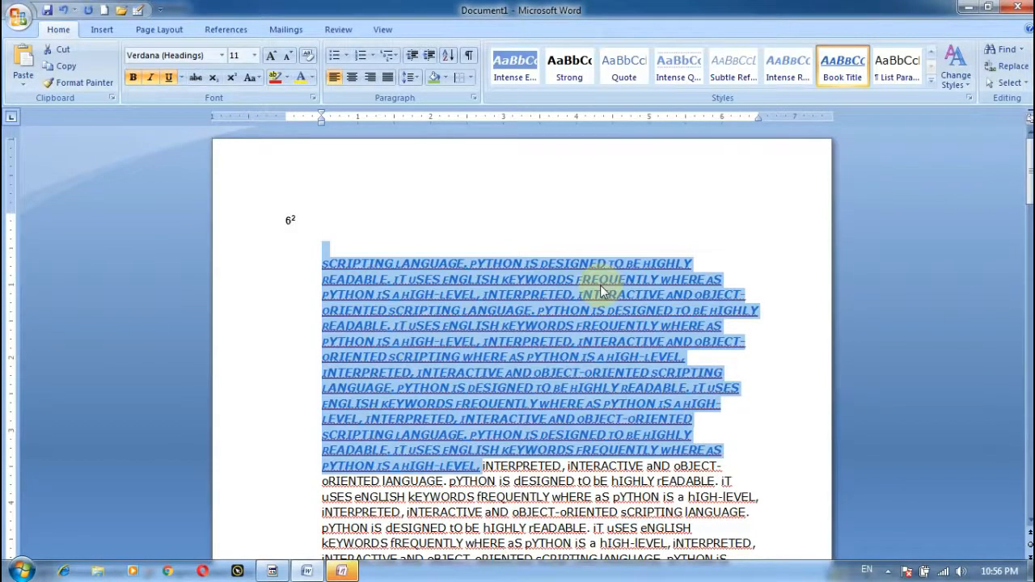
- Preview the available style sets and change the document's style set to Formal
left_click(953, 86)
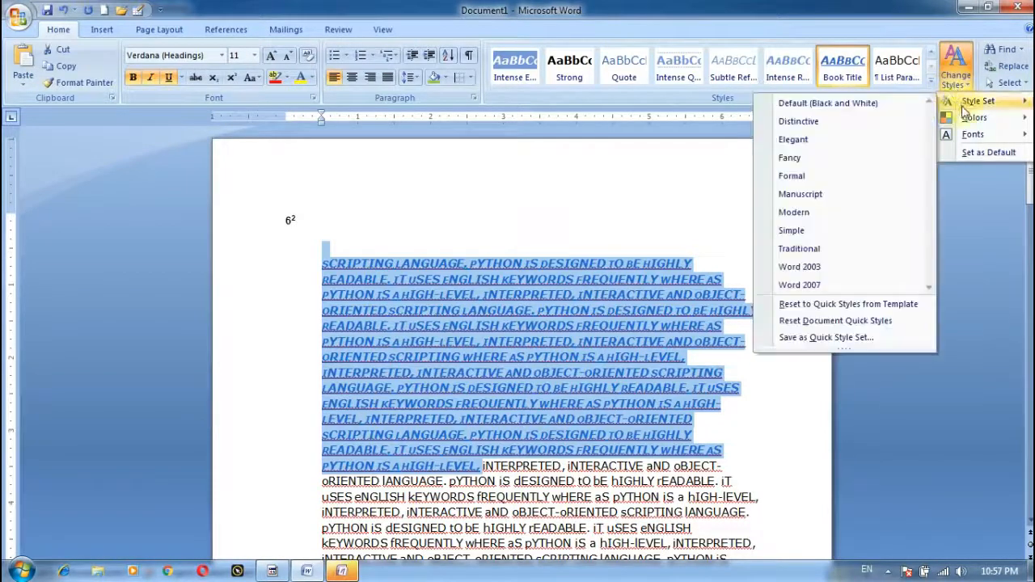
mouse_move(968, 105)
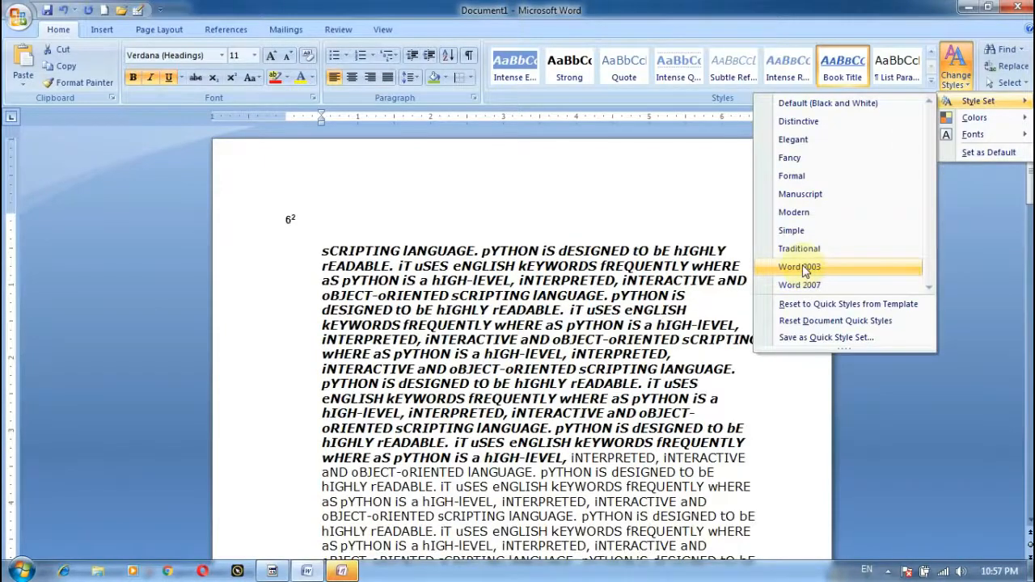
left_click(799, 194)
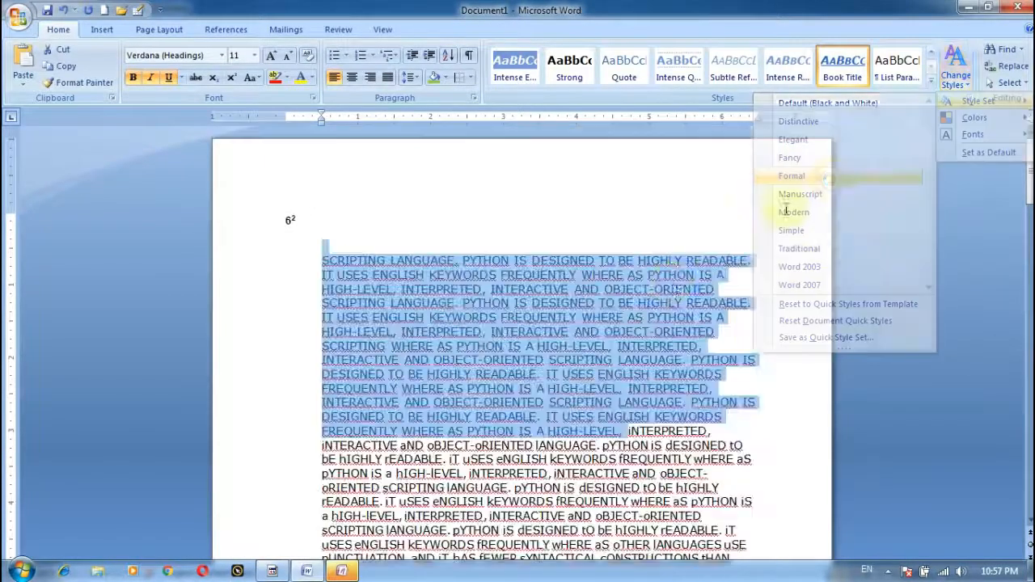
left_click(528, 296)
scroll(534, 298, "down", 5)
scroll(543, 297, "up", 5)
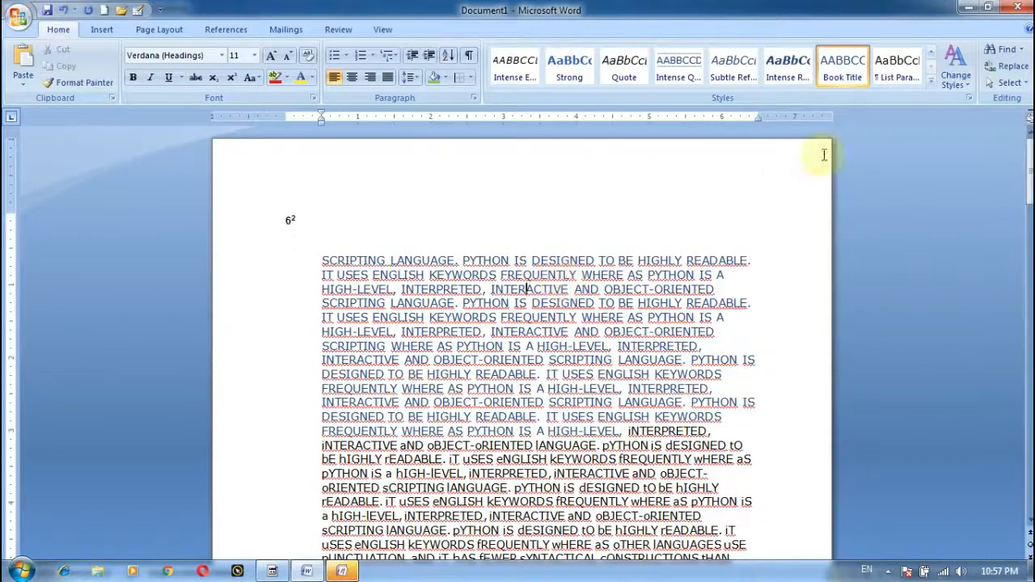
- Select the uppercase paragraph text from its first line through "eNGLISH" and change the document's theme colors to Flow
left_click(944, 75)
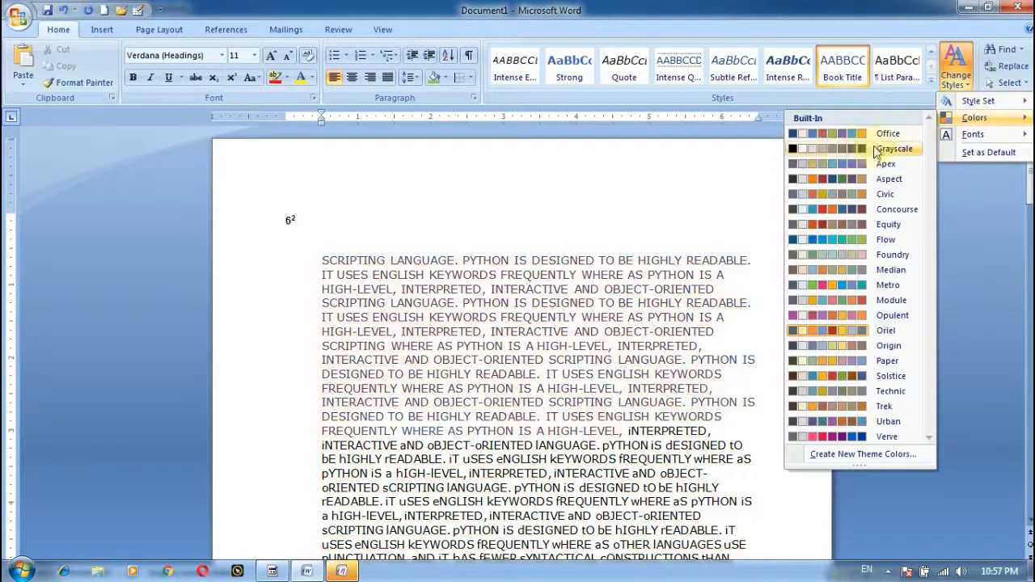
left_click(321, 260)
left_click_drag(321, 261, 547, 459)
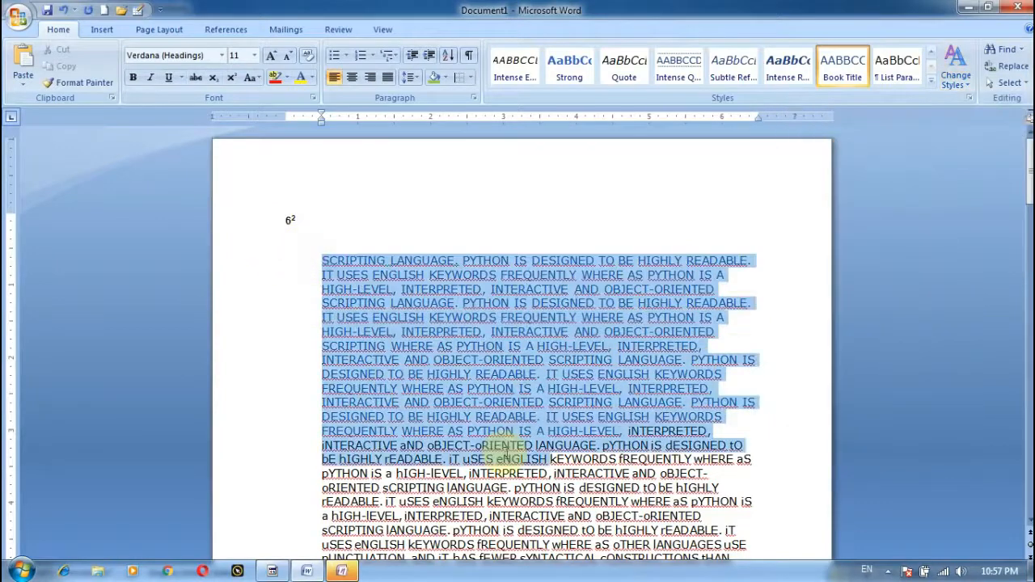
left_click(956, 69)
mouse_move(966, 118)
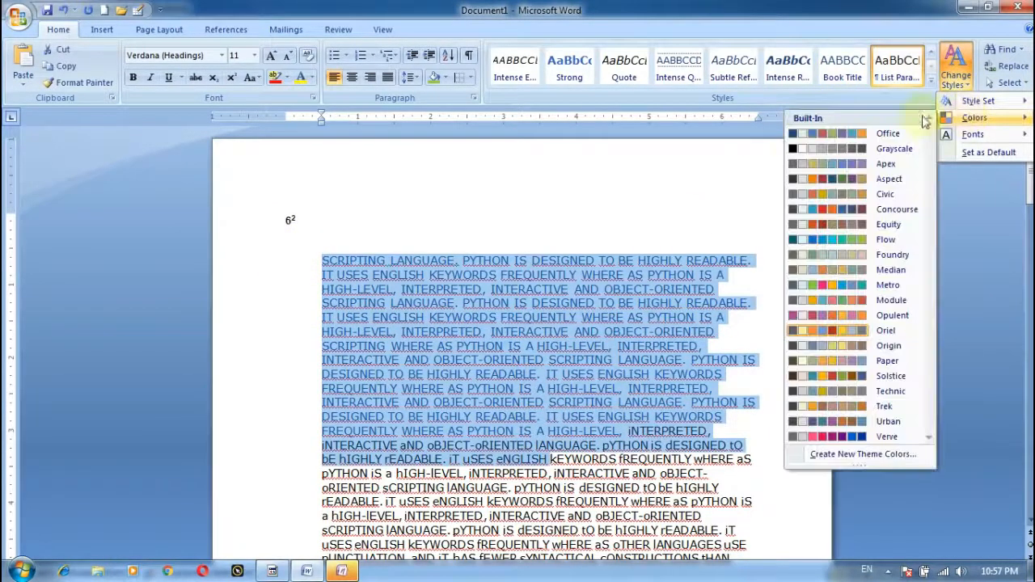
left_click(814, 244)
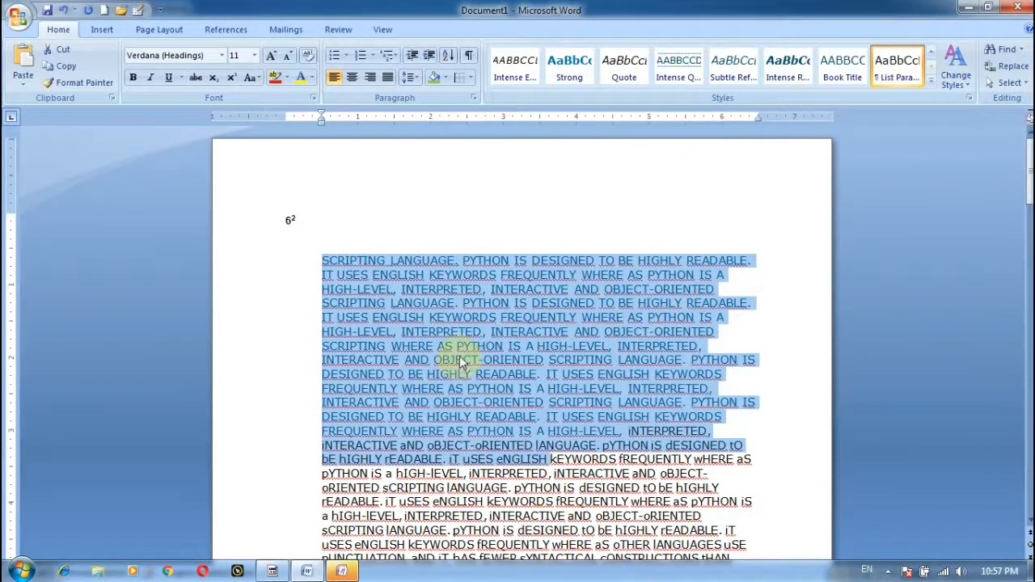
- Preview the built-in theme fonts such as Office, Origin, Trek and Office Classic on the document without applying one, and deselect the text
left_click(956, 81)
mouse_move(968, 136)
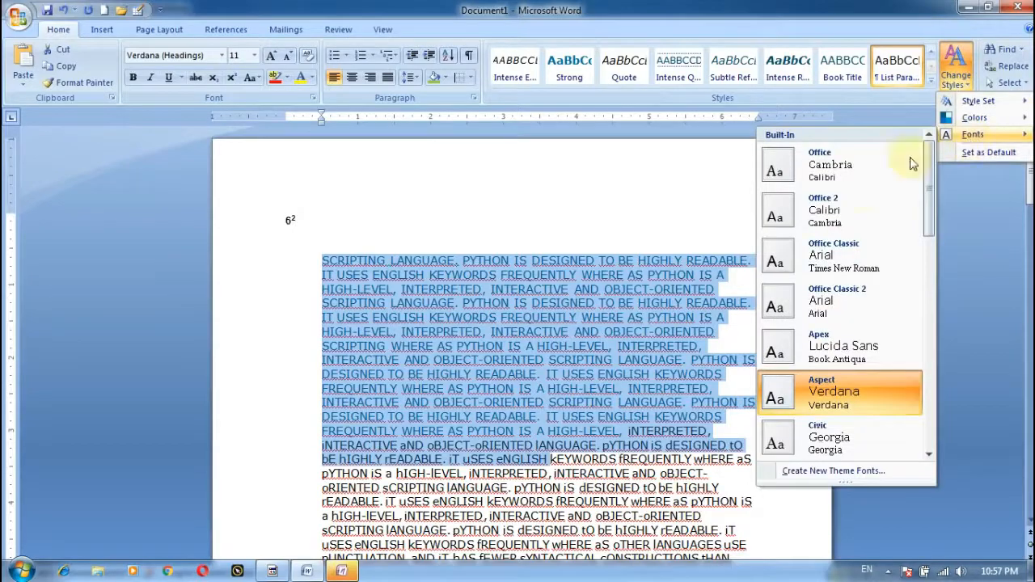
scroll(841, 308, "down", 6)
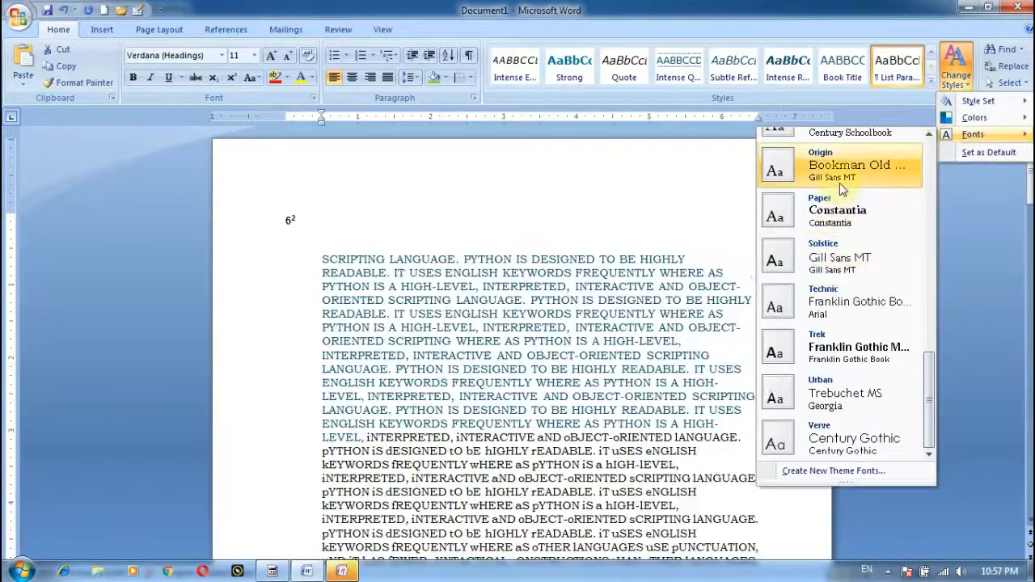
scroll(843, 199, "up", 6)
scroll(841, 194, "up", 1)
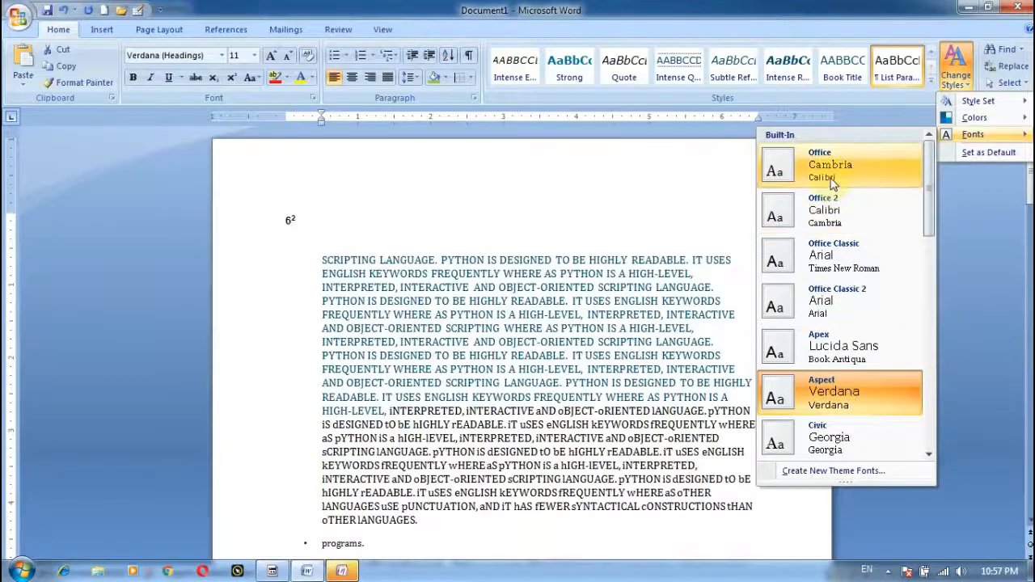
scroll(831, 185, "down", 7)
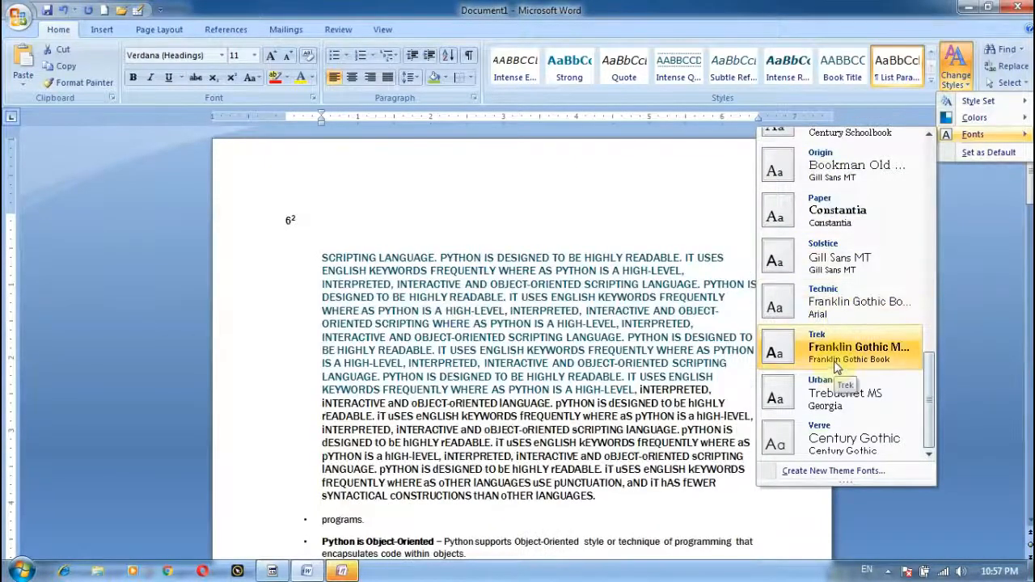
scroll(836, 356, "up", 7)
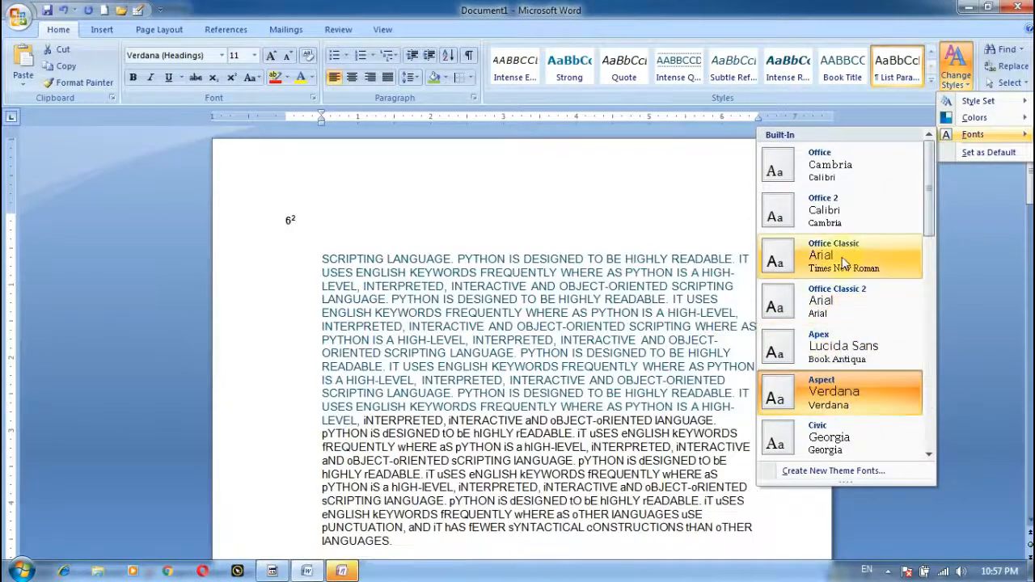
left_click(936, 173)
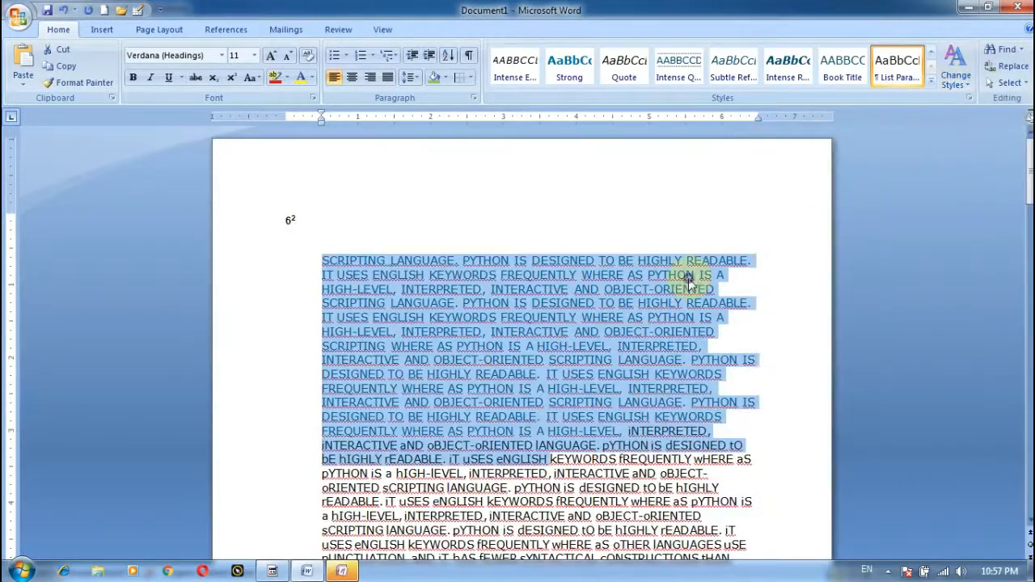
left_click(688, 275)
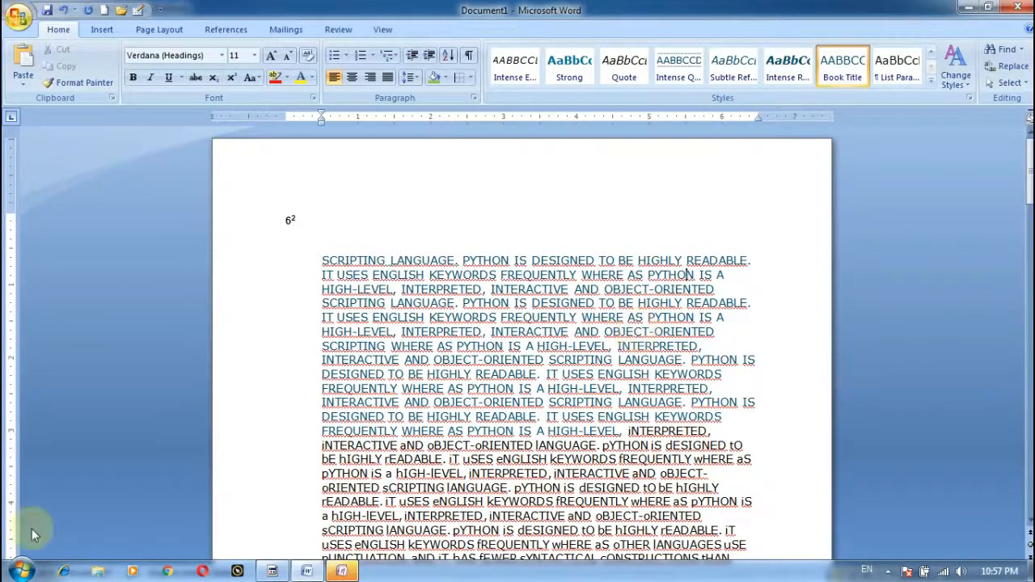
- Find all occurrences of "python" in the document and look through the highlighted matches
left_click(1007, 49)
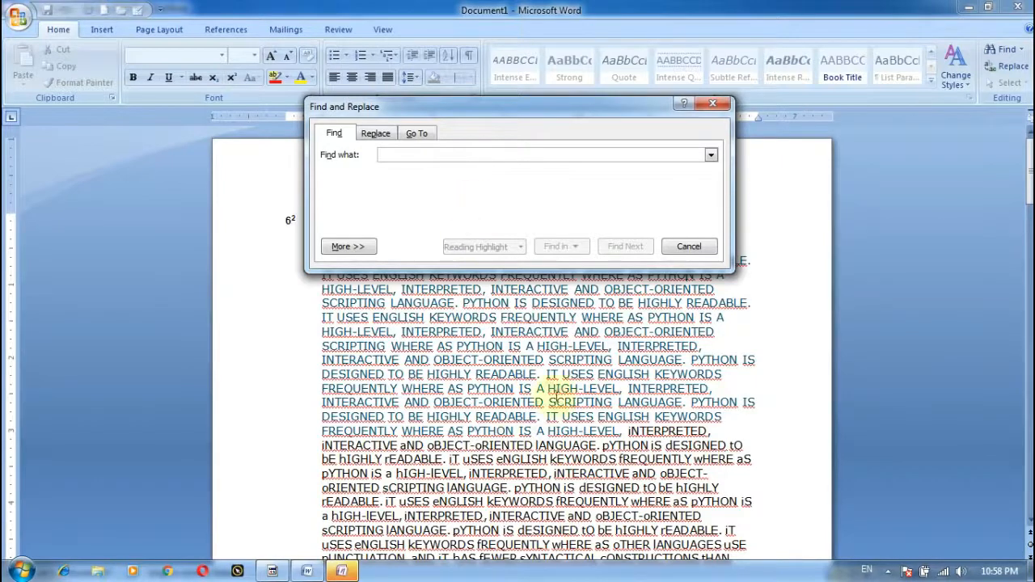
left_click(542, 465)
scroll(544, 469, "down", 5)
scroll(545, 469, "up", 5)
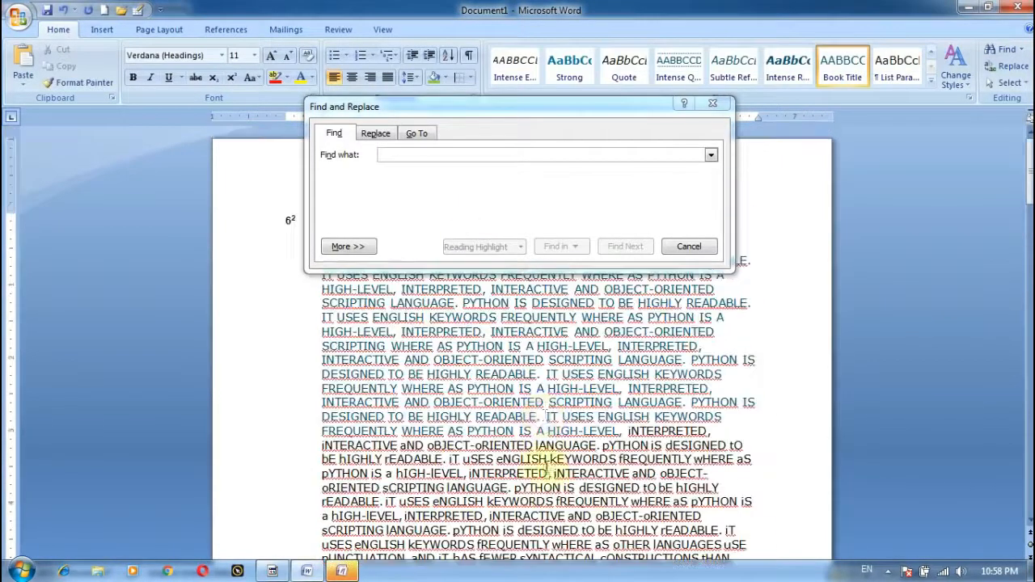
left_click(525, 157)
type("python")
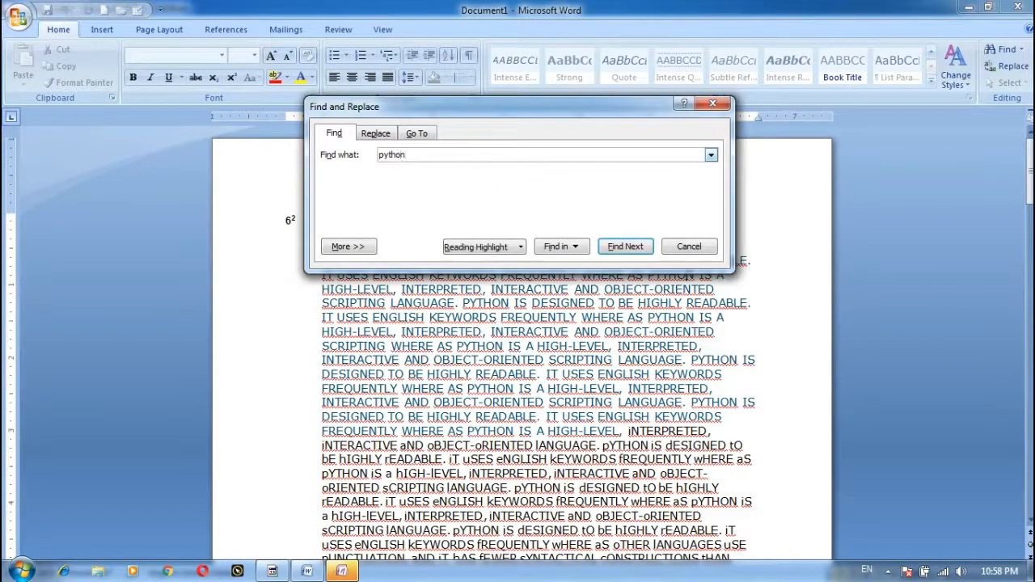
left_click(574, 247)
left_click(589, 271)
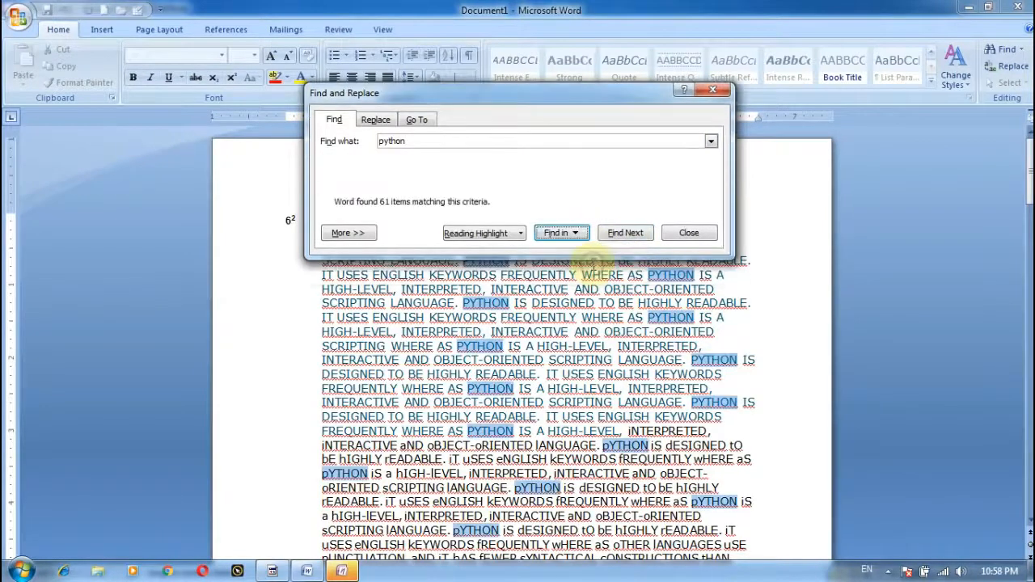
left_click(687, 232)
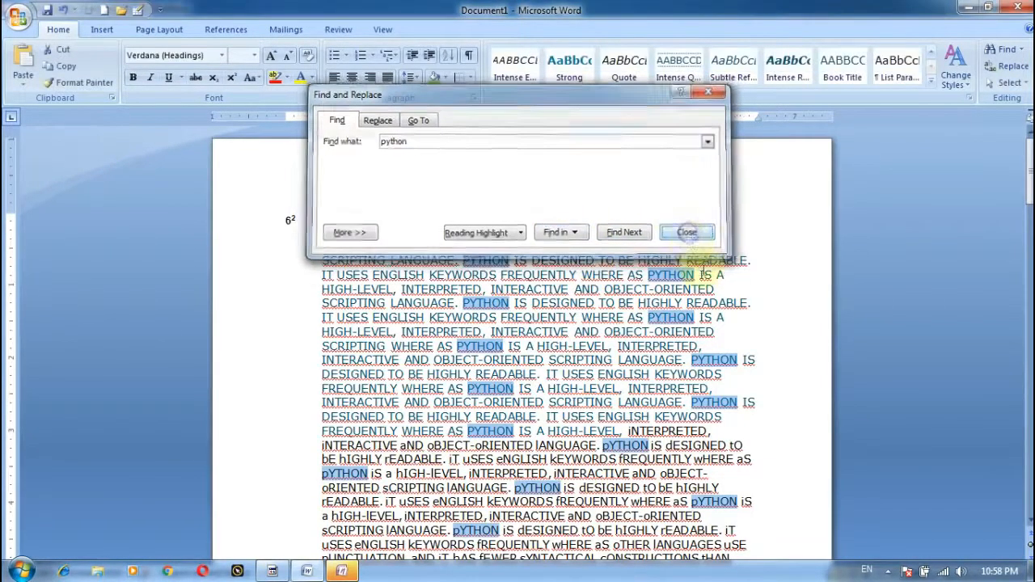
scroll(688, 299, "down", 20)
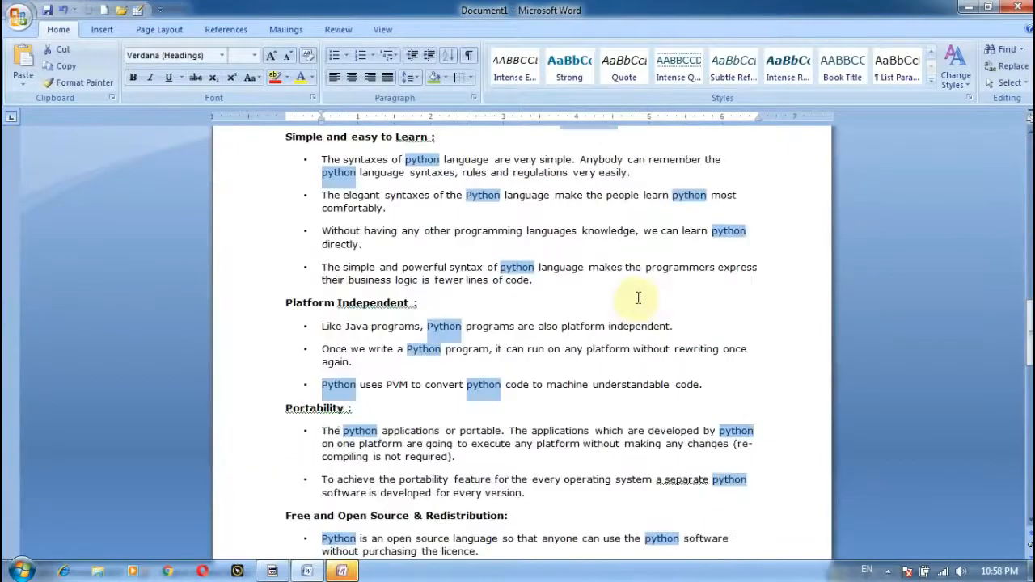
scroll(638, 299, "down", 10)
scroll(636, 293, "up", 15)
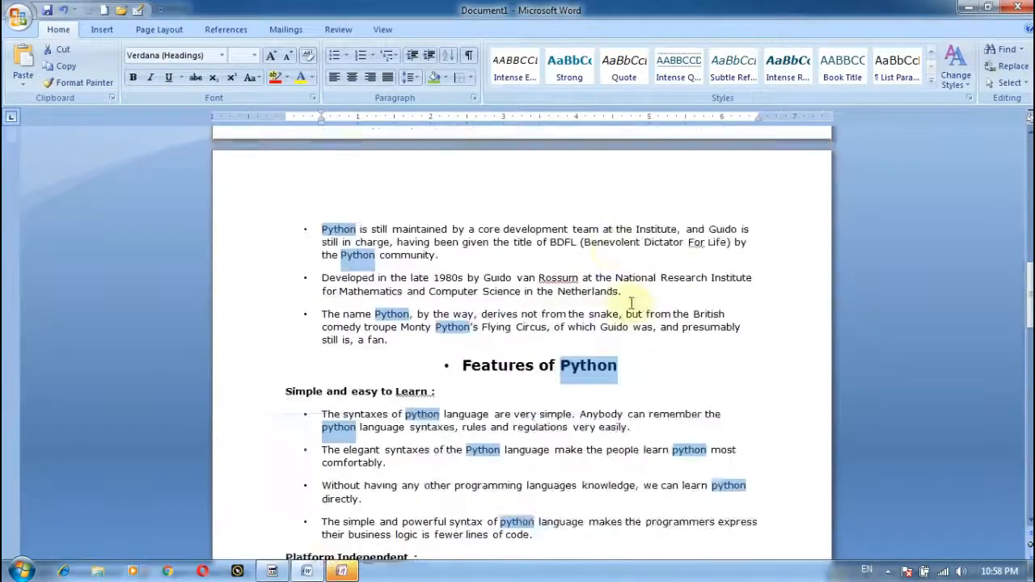
scroll(631, 303, "up", 12)
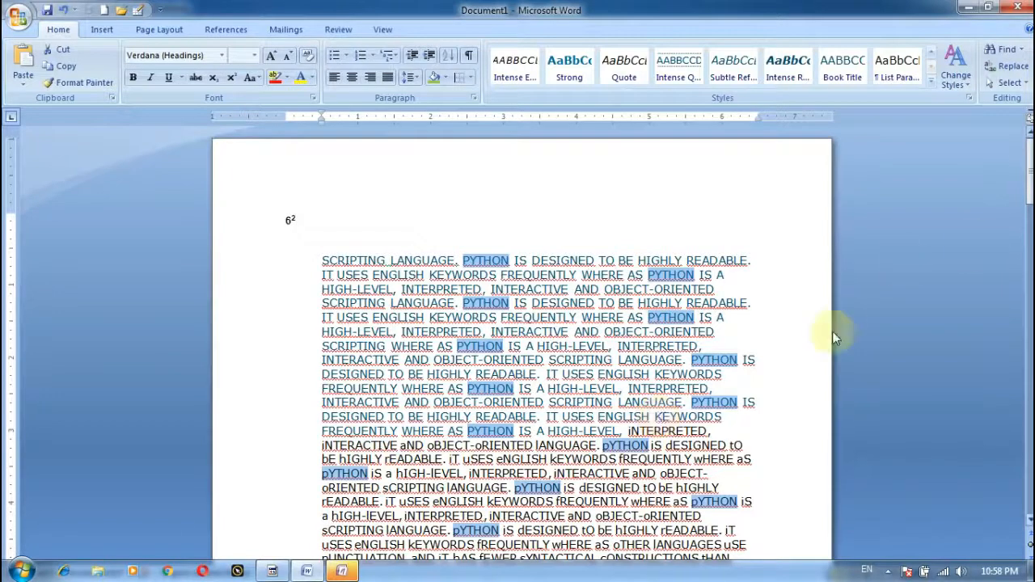
- Try to replace every occurrence of "JAVA" with an empty replacement, extending the search to the whole document
left_click(1008, 67)
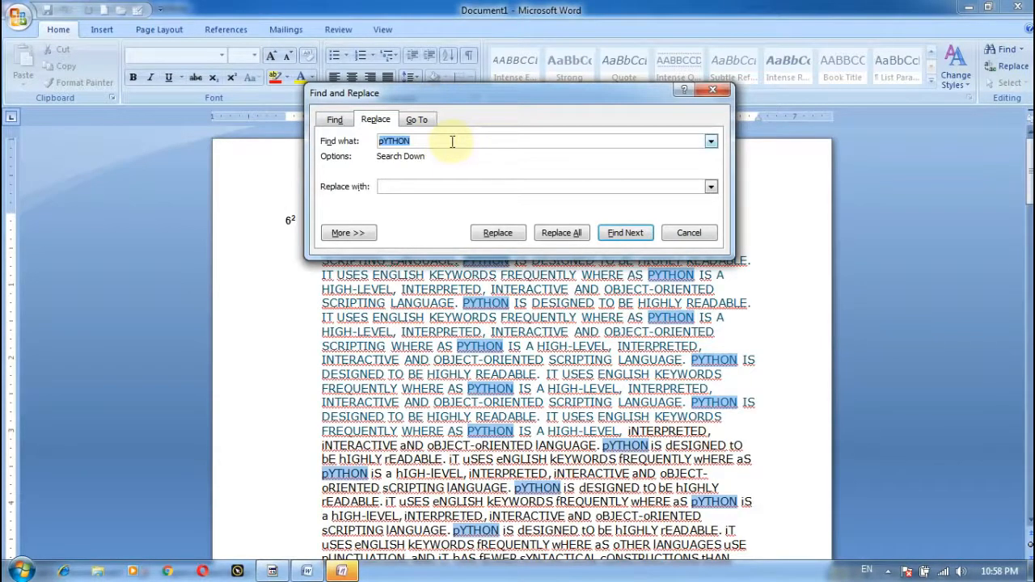
type("ja")
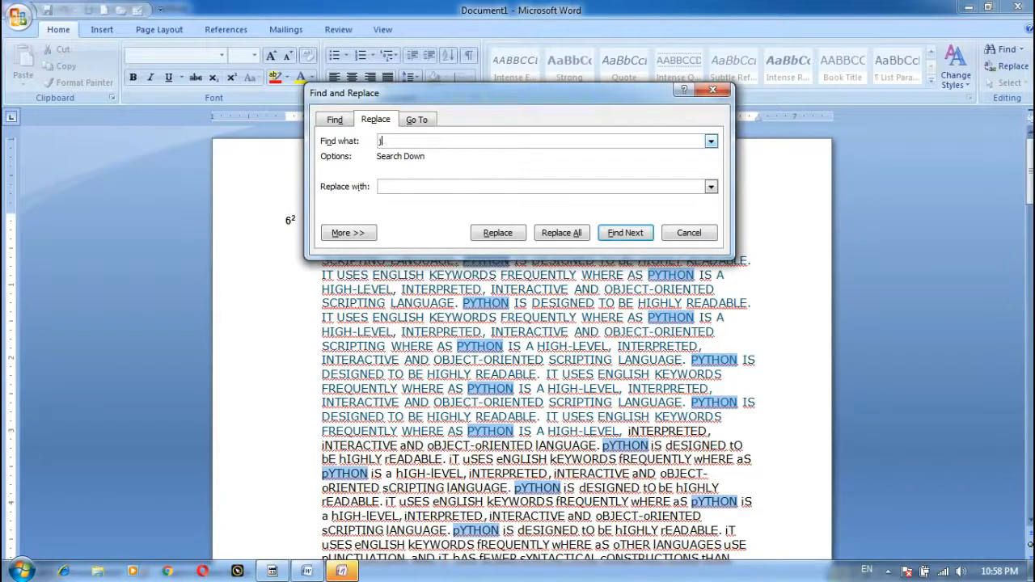
type("J")
key("BackSpace")
key("BackSpace")
key("BackSpace")
key("BackSpace")
type("JAVA")
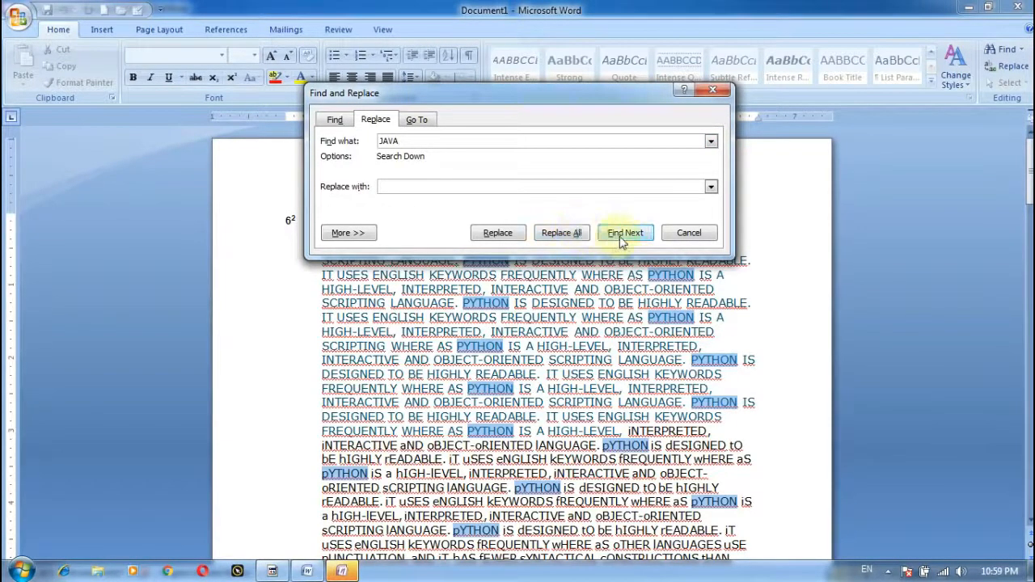
left_click(584, 239)
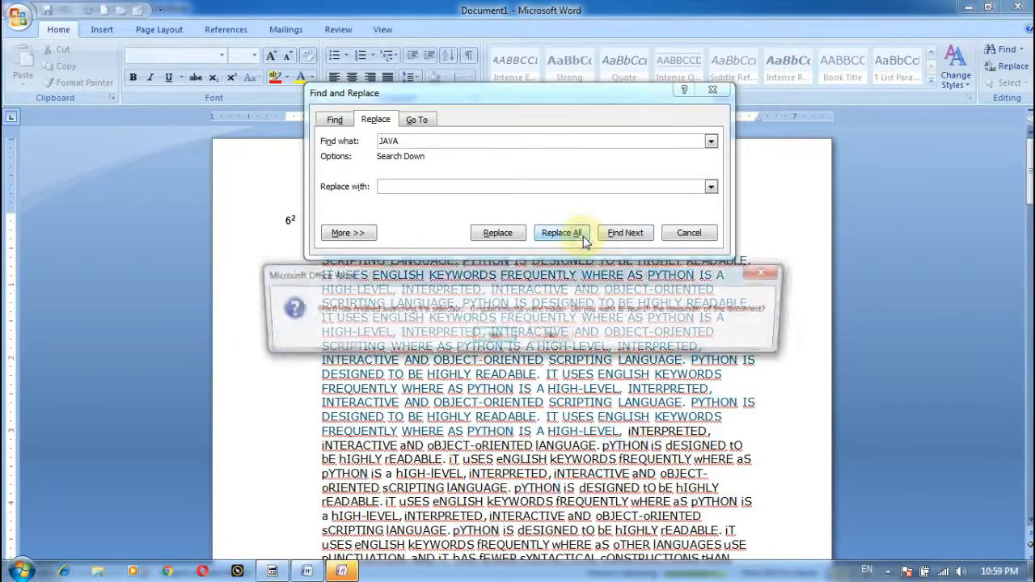
left_click(492, 336)
left_click(501, 334)
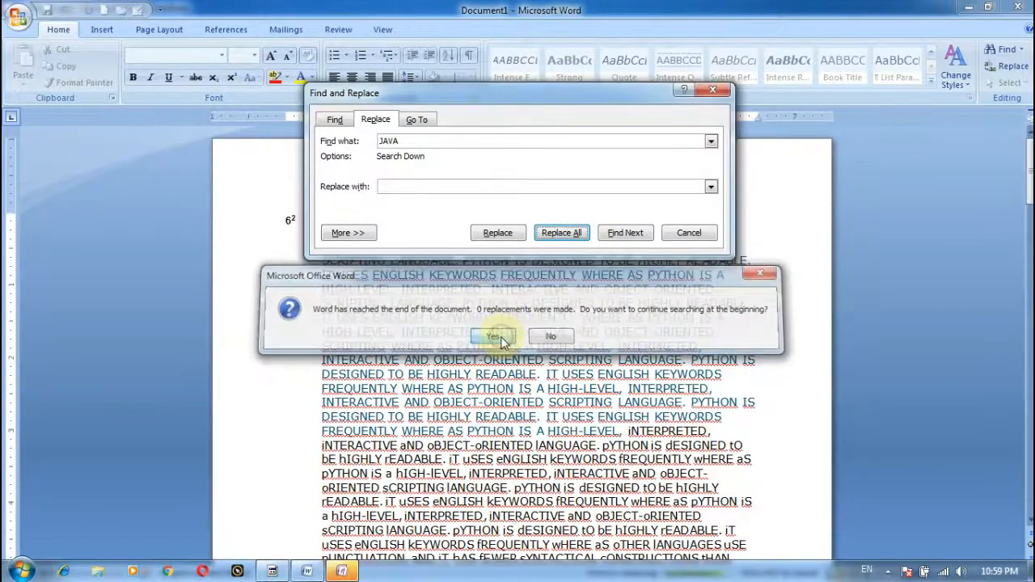
left_click(509, 336)
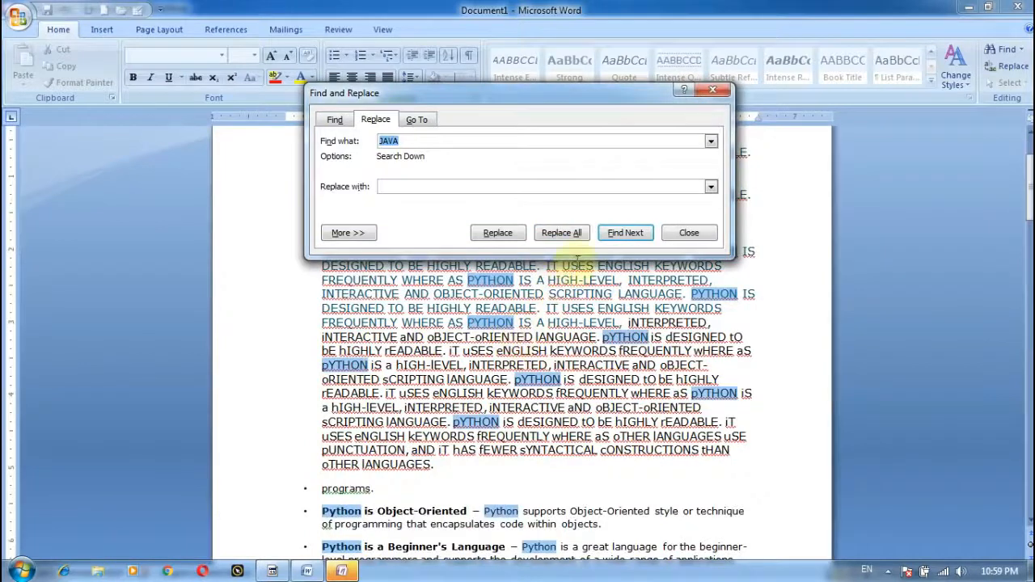
- Search for the next occurrence of "JAVA", continuing from the beginning of the document
left_click(625, 233)
left_click(508, 339)
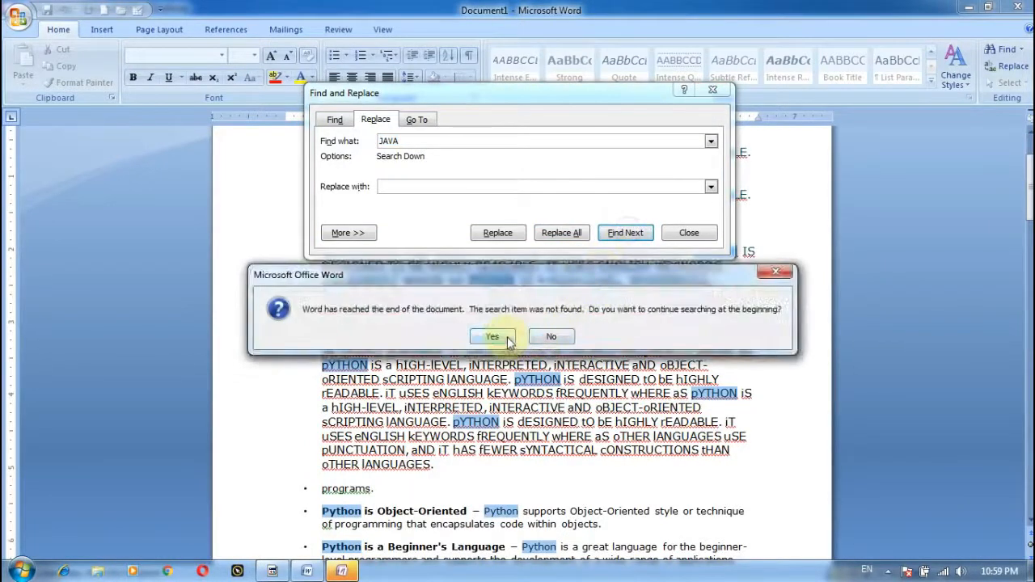
left_click(505, 338)
left_click(509, 336)
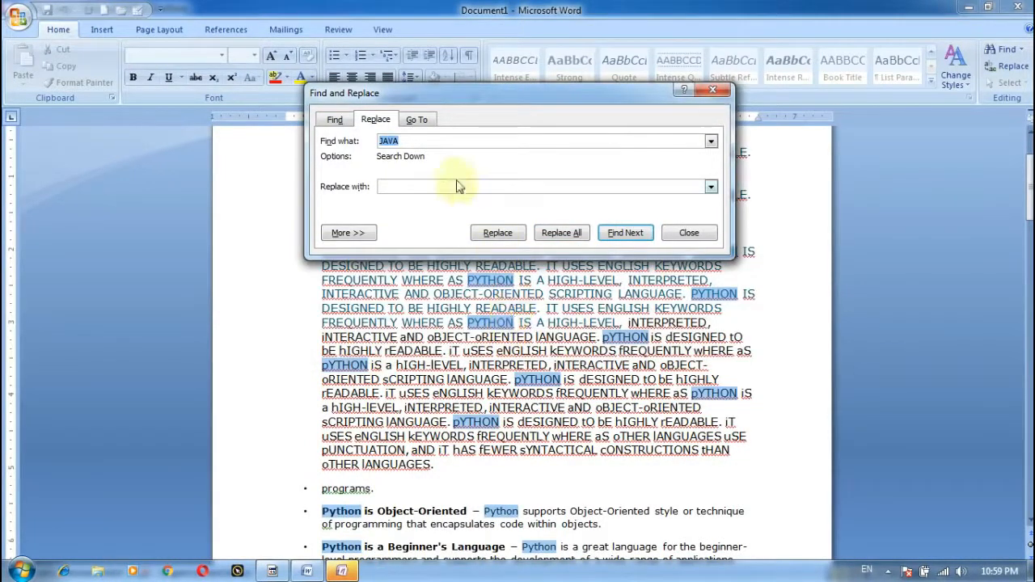
- Replace all occurrences of "PYTHON" with "JAVA" throughout the document, close Find and Replace, and review the text
left_click(429, 186)
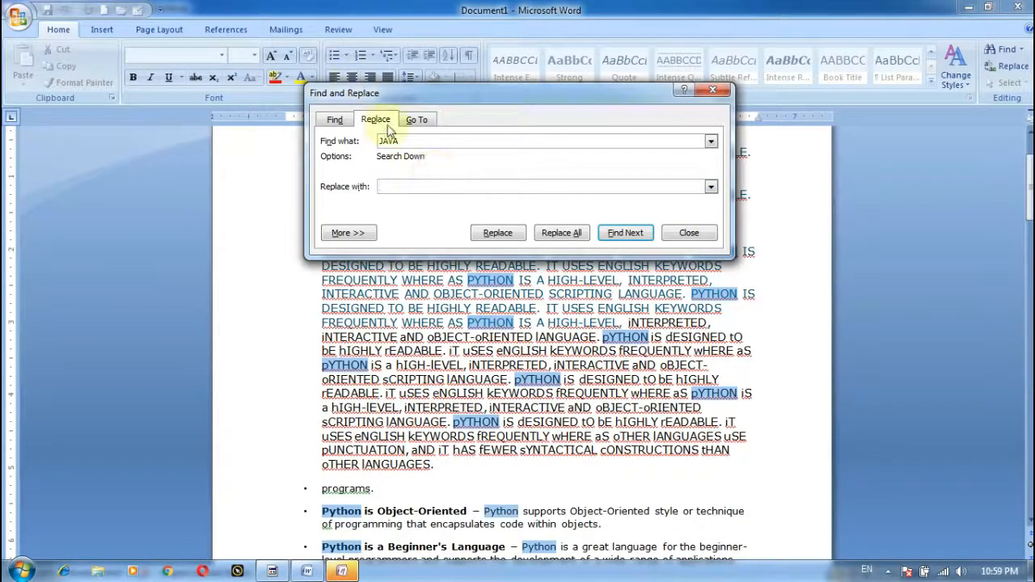
left_click_drag(420, 141, 370, 146)
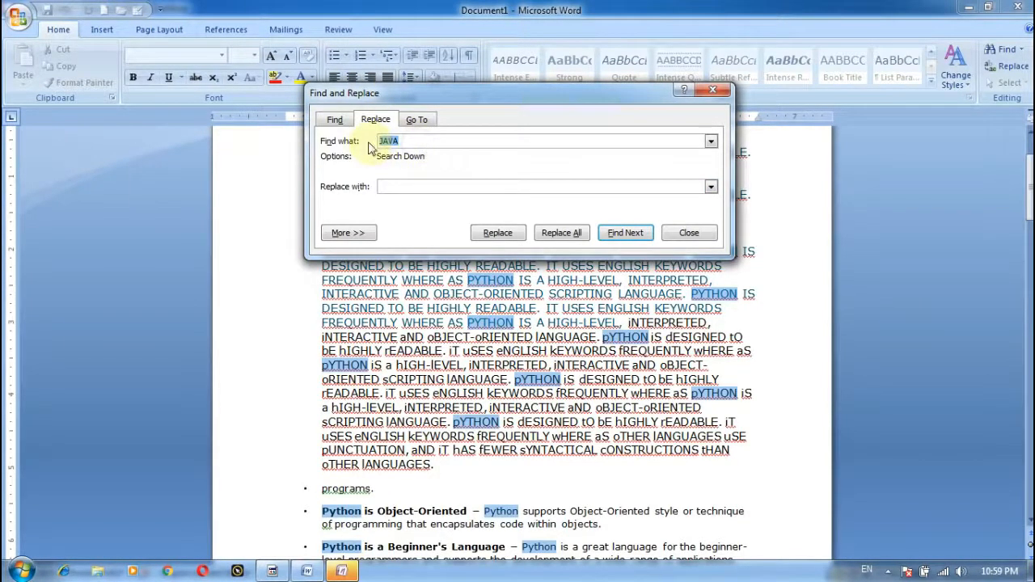
type("PYTHON")
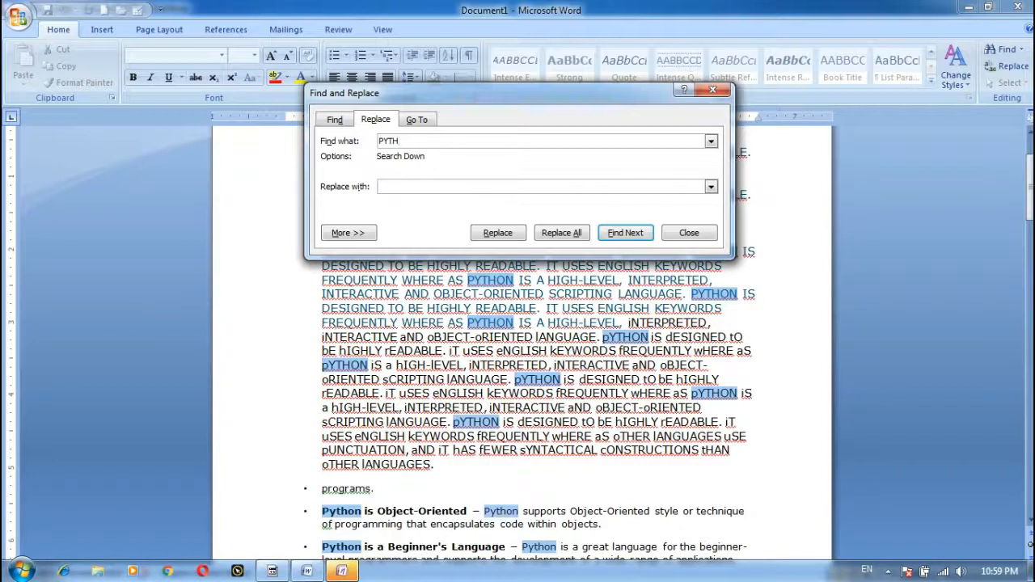
left_click(407, 186)
type("JAVA")
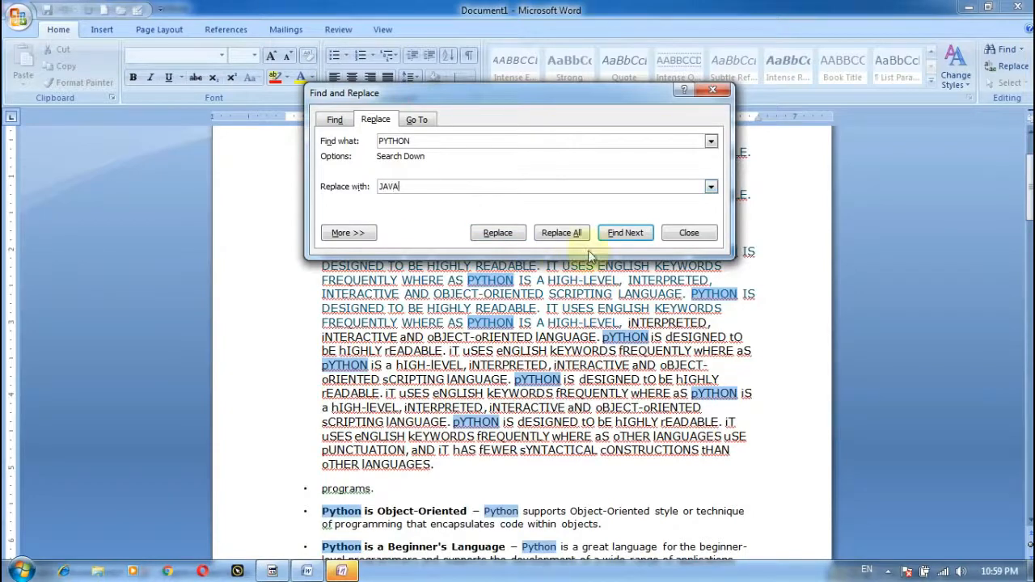
left_click(562, 233)
left_click(493, 337)
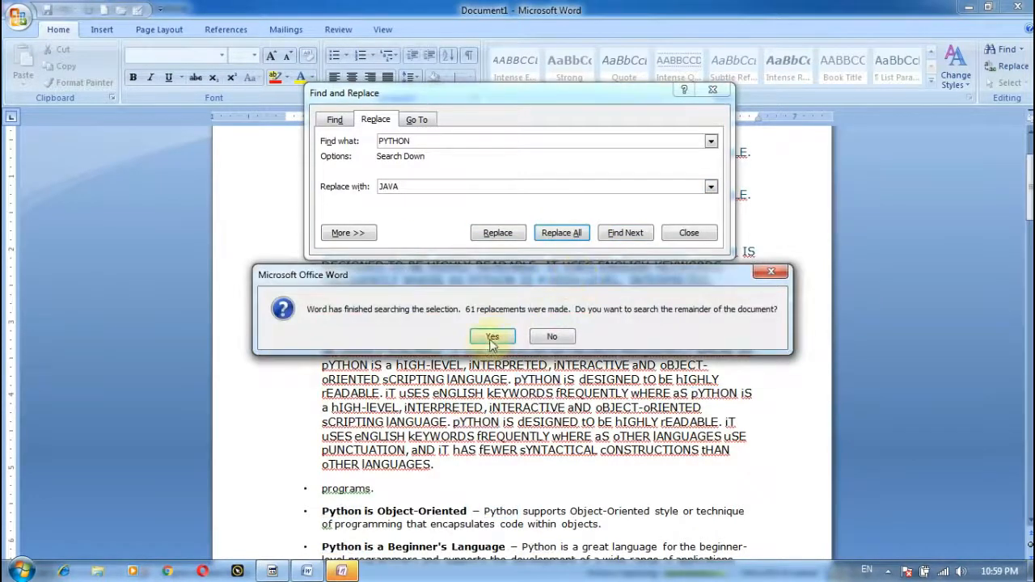
left_click(494, 338)
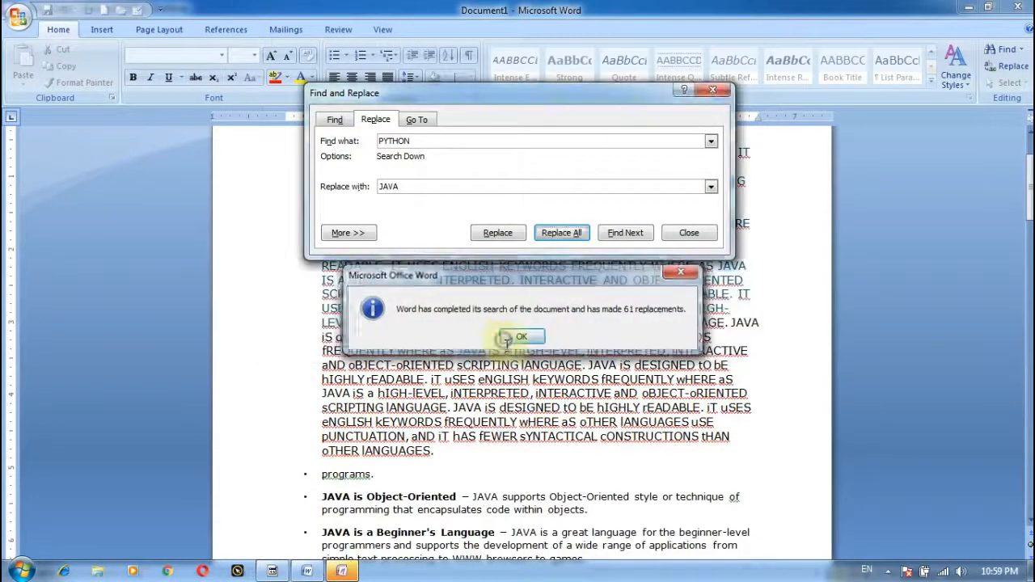
left_click(521, 337)
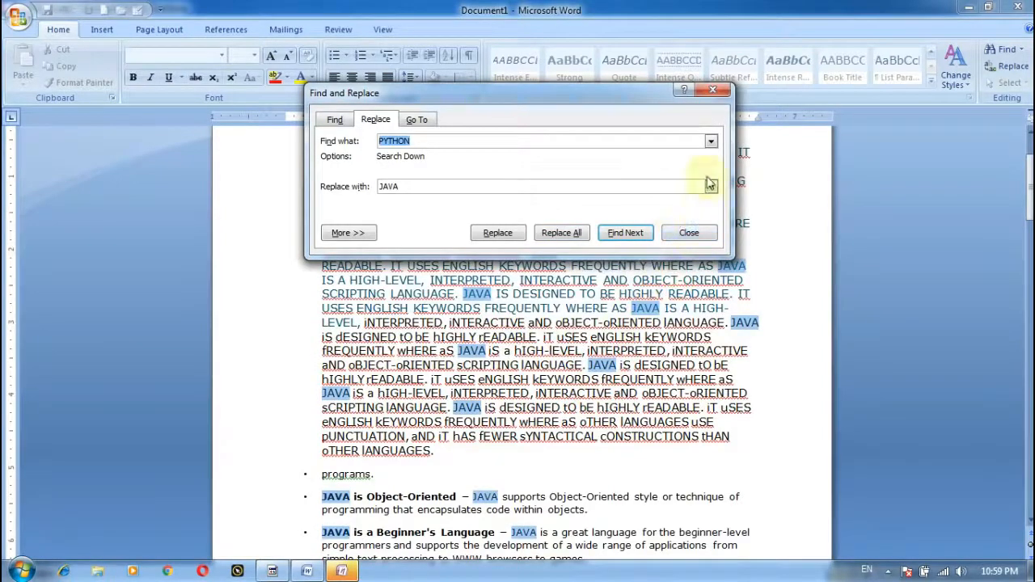
left_click(713, 90)
scroll(644, 337, "down", 15)
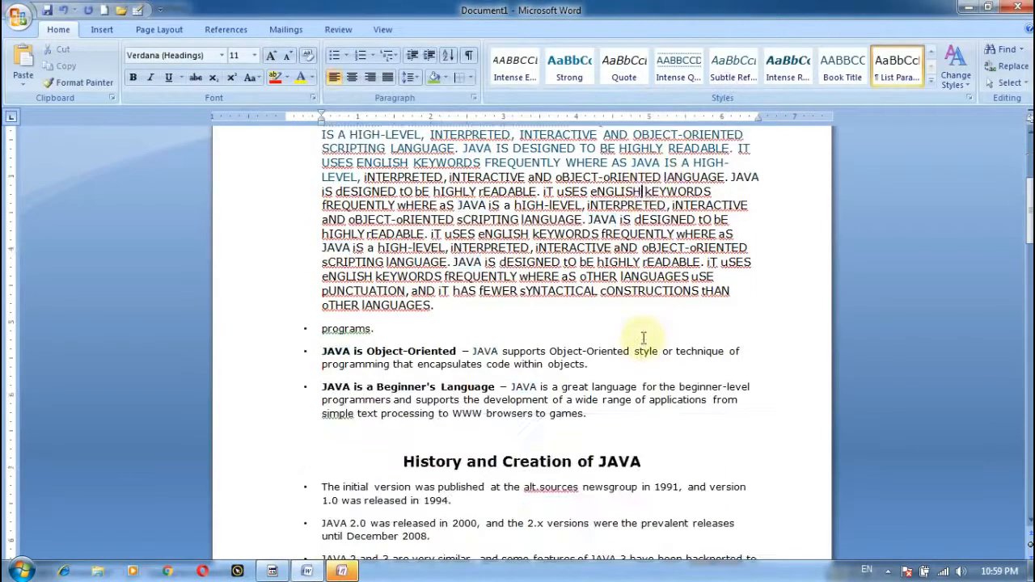
- Undo the replacement of "PYTHON" with "JAVA" and look through the document's text
scroll(645, 360, "down", 11)
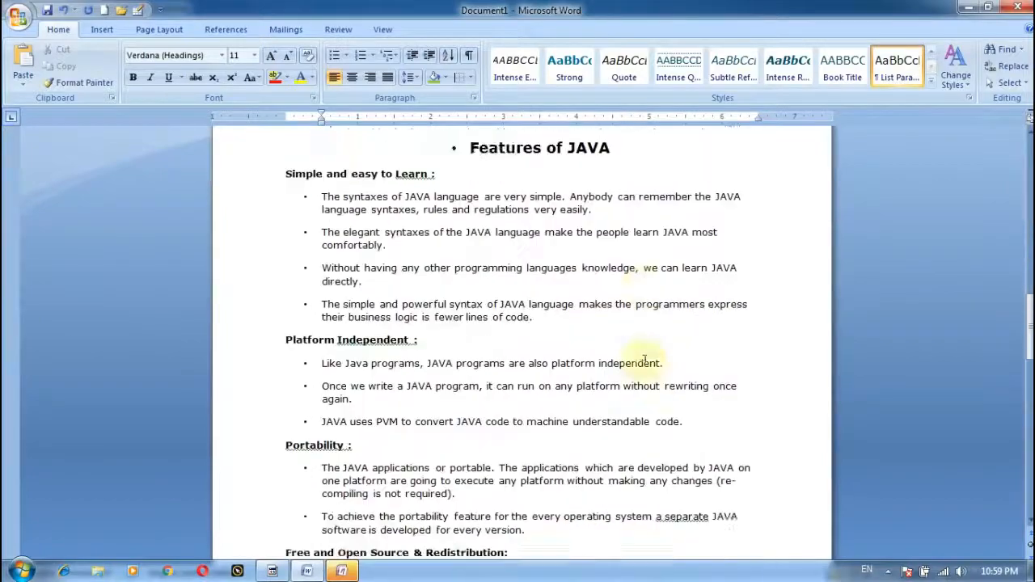
scroll(652, 340, "up", 15)
scroll(652, 339, "up", 1)
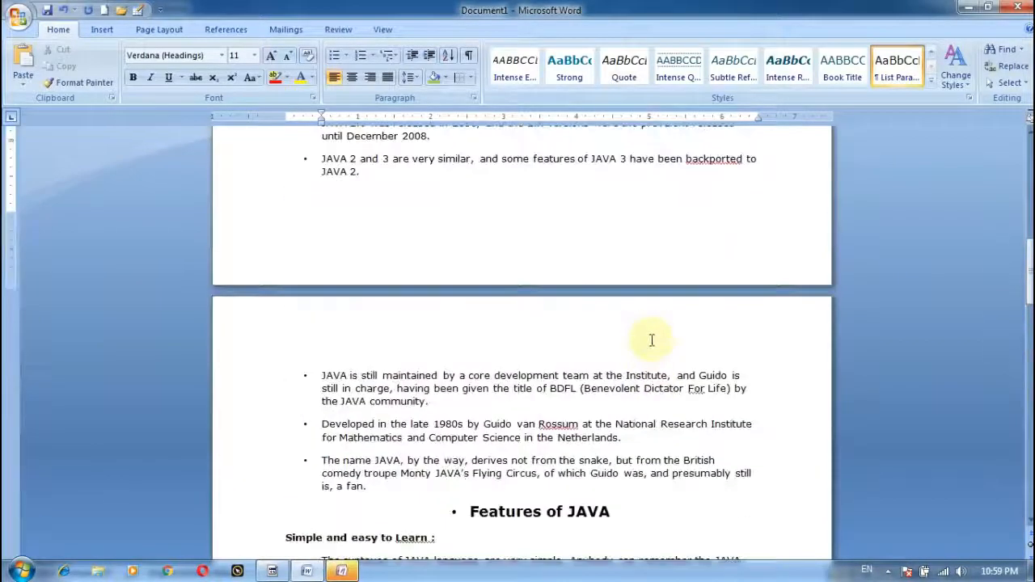
key("ctrl+z")
scroll(652, 338, "down", 9)
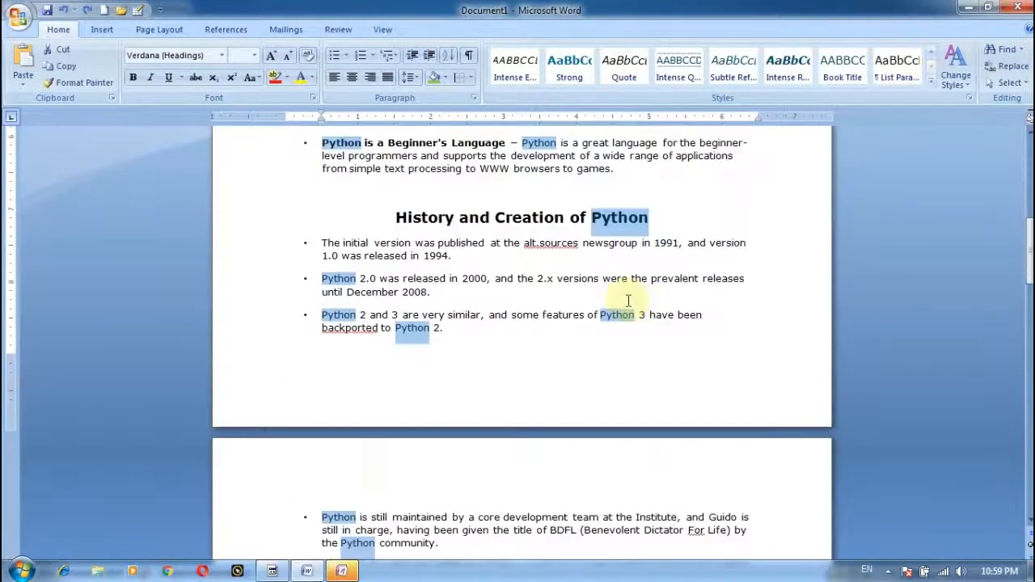
scroll(647, 323, "up", 12)
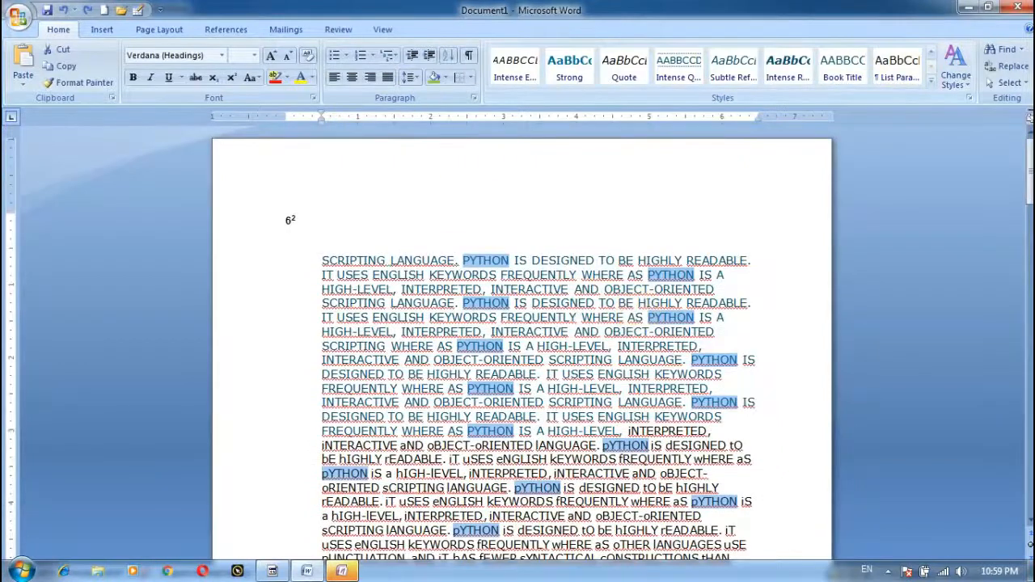
- Replace every occurrence of "pYTHON" with "JAVA" again, continuing from the beginning of the document, then close Find and Replace and review the text
left_click(1010, 67)
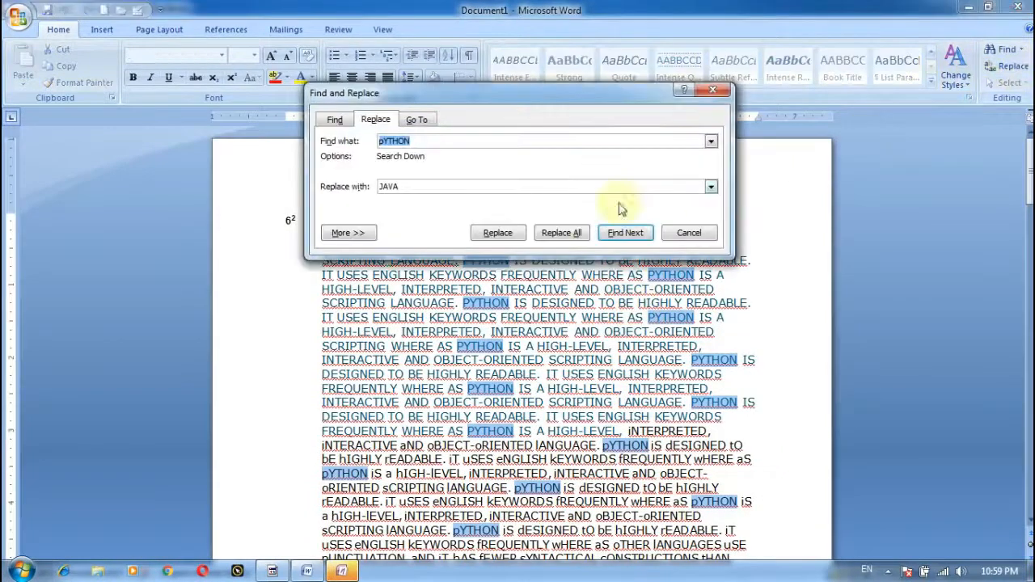
left_click(564, 233)
left_click(493, 337)
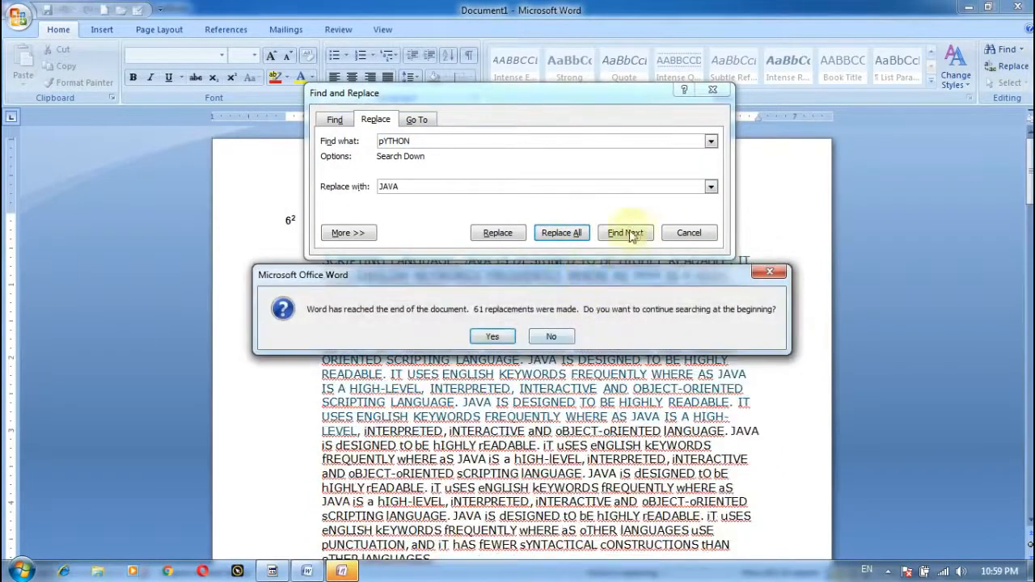
left_click(492, 336)
left_click(520, 336)
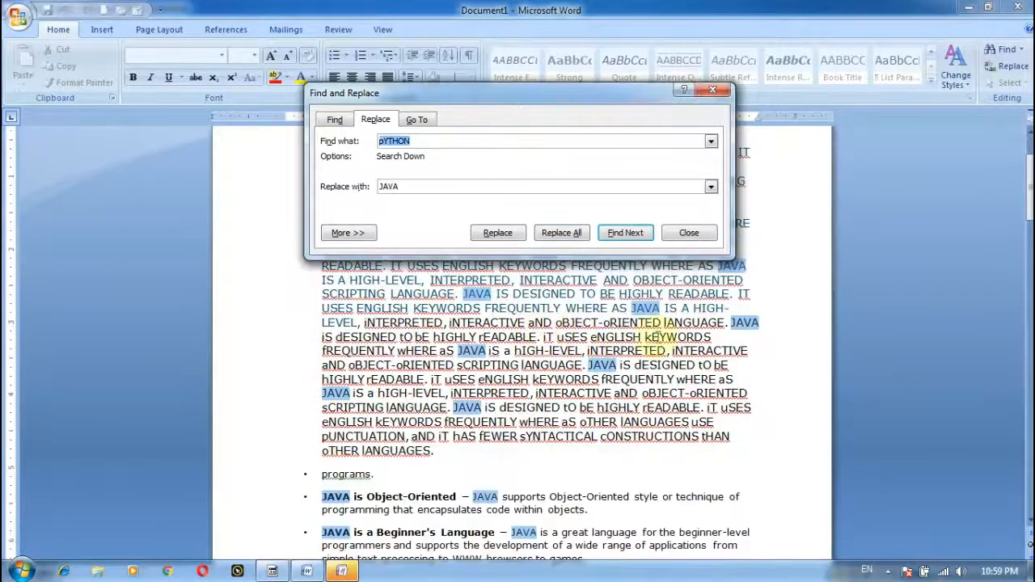
left_click(709, 89)
scroll(647, 291, "down", 15)
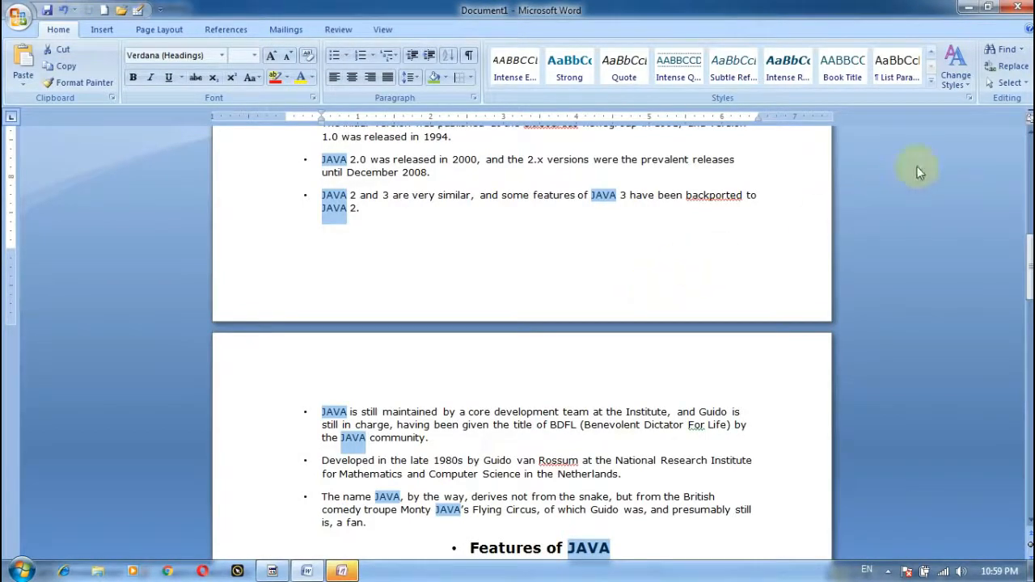
- Select the entire document's content and show the available selection options
left_click(1007, 83)
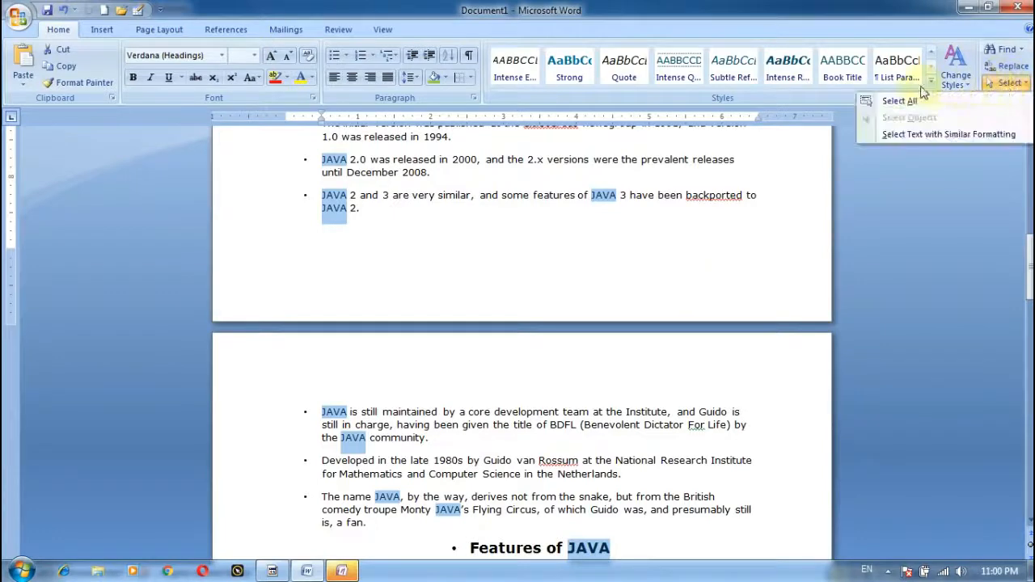
left_click(899, 100)
scroll(631, 243, "up", 9)
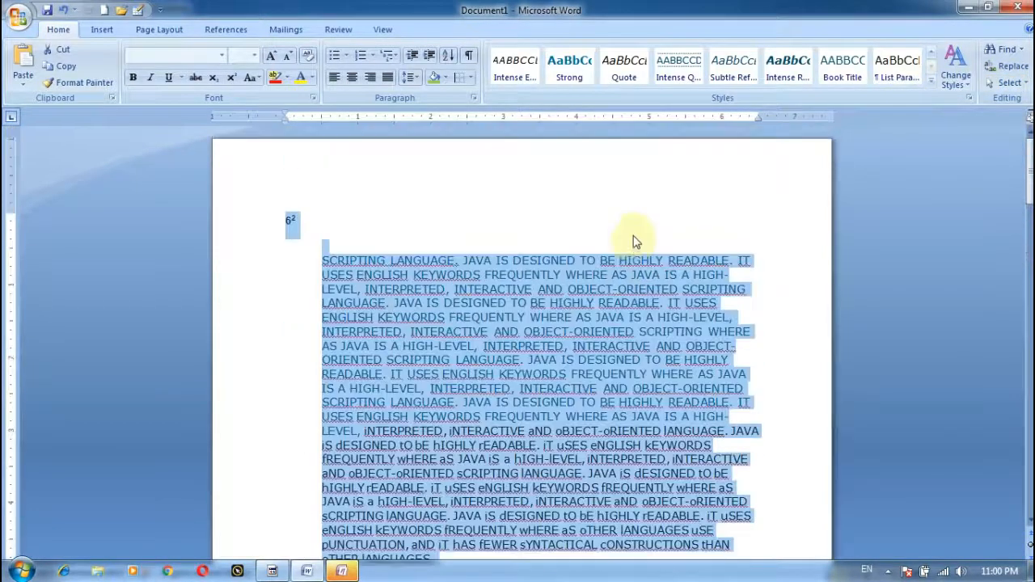
left_click(1007, 83)
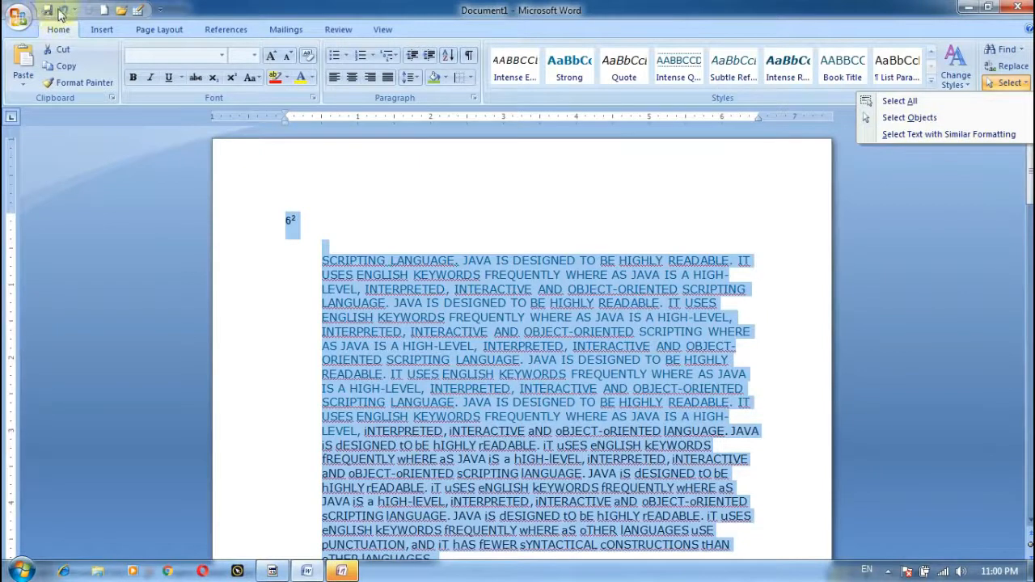
- Remove the Save, New and Open commands from the Quick Access Toolbar
left_click(160, 9)
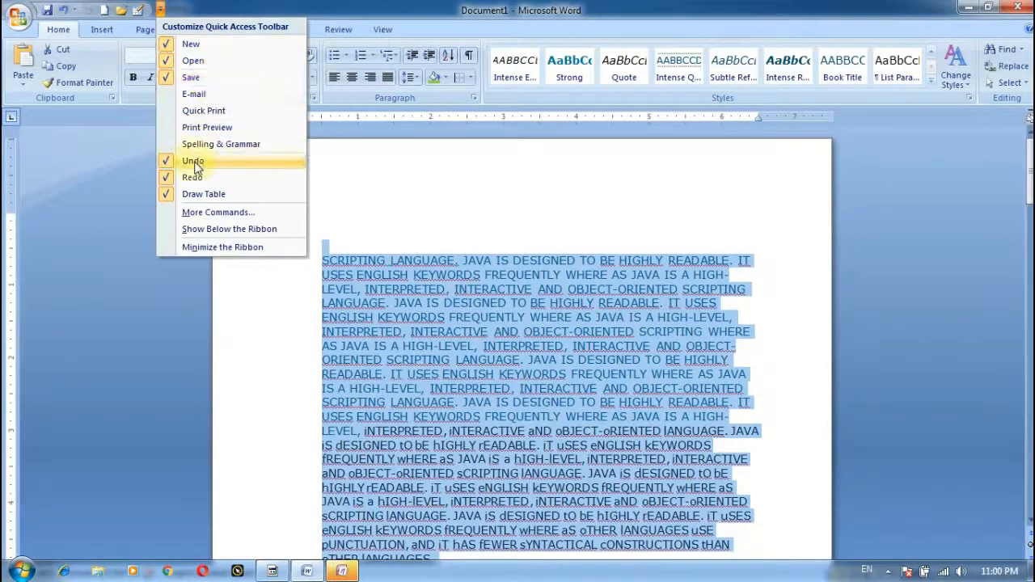
left_click(190, 76)
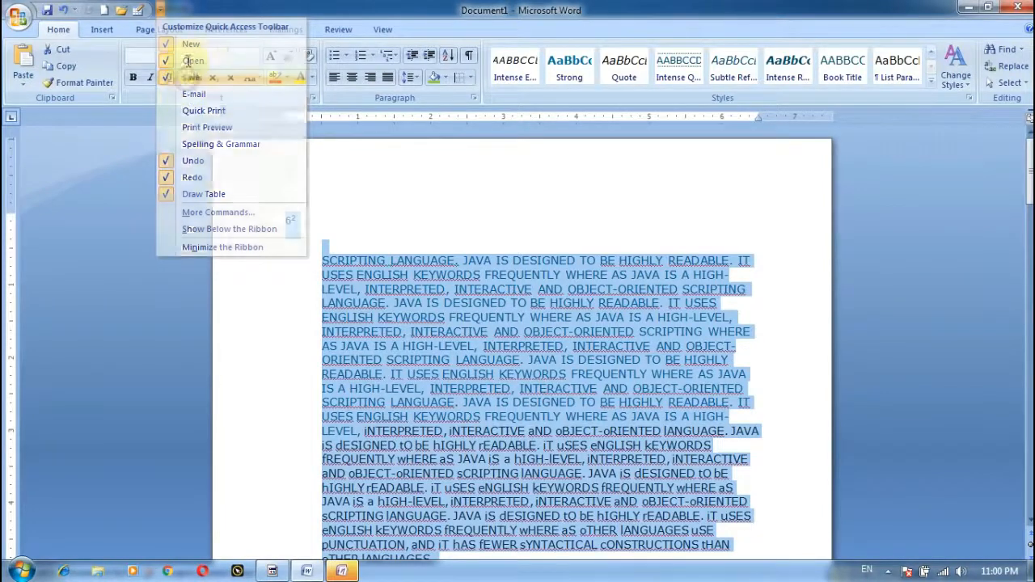
left_click(145, 10)
left_click(157, 44)
left_click(127, 10)
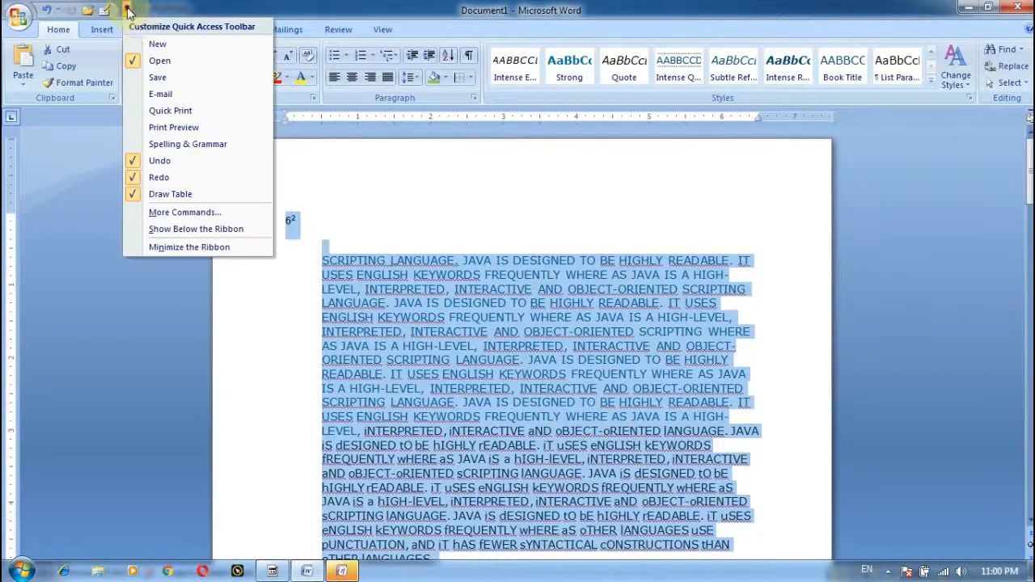
left_click(150, 61)
- Remove the Undo, Redo and Draw Table commands from the Quick Access Toolbar
left_click(110, 10)
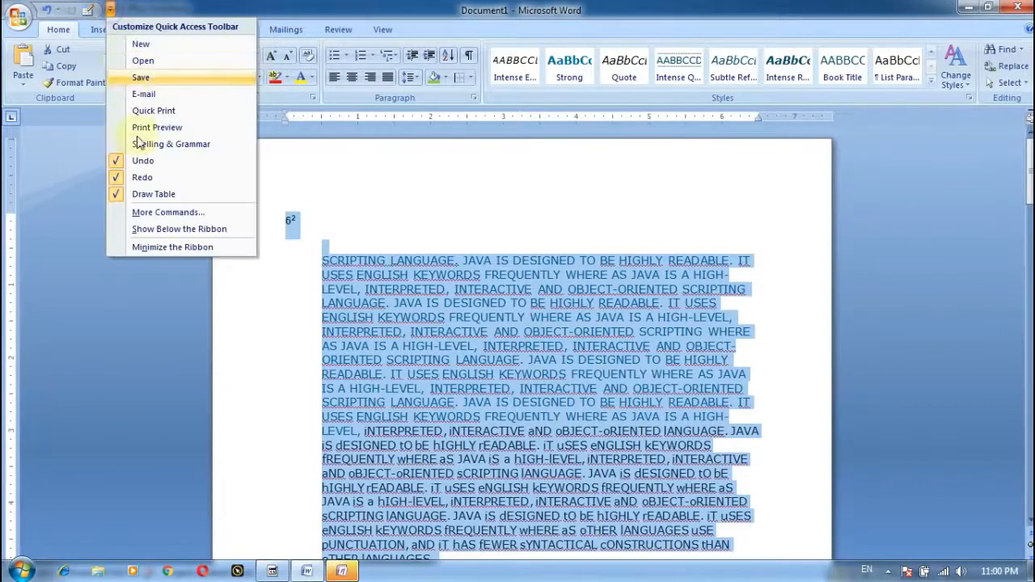
left_click(139, 160)
left_click(85, 9)
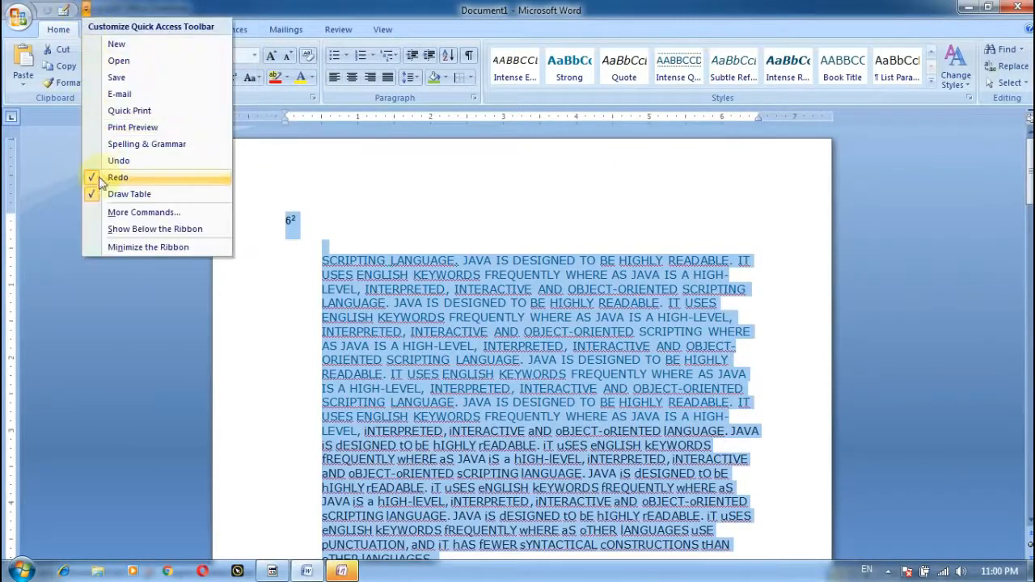
left_click(103, 178)
left_click(69, 10)
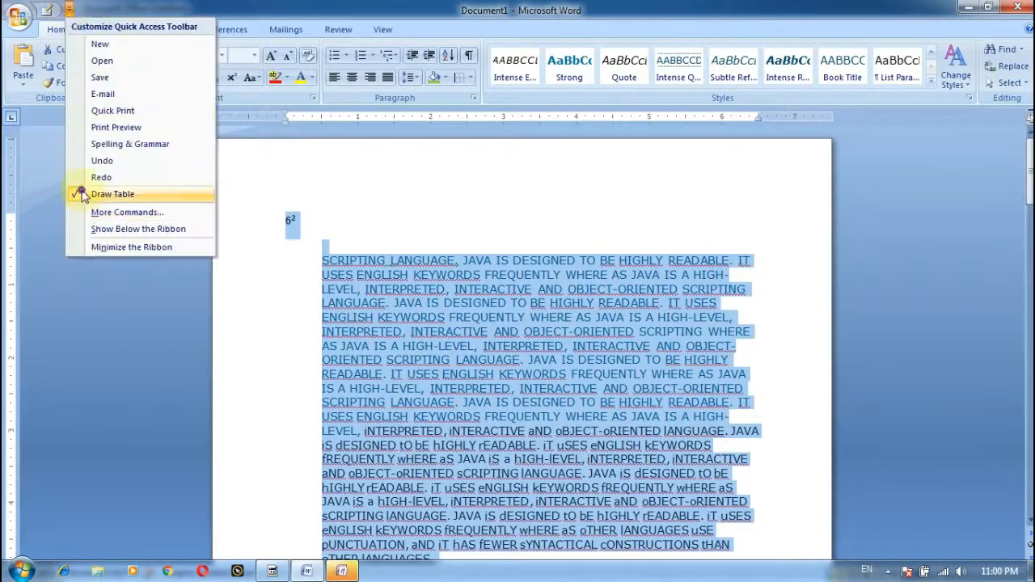
left_click(81, 196)
- Add the New, Open and Save commands to the Quick Access Toolbar
left_click(42, 9)
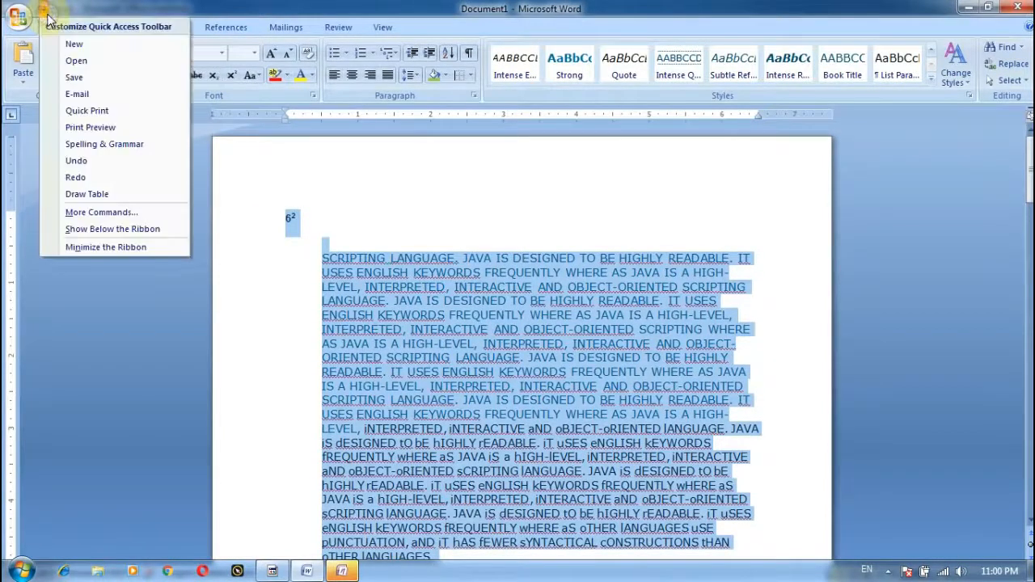
left_click(68, 42)
left_click(69, 9)
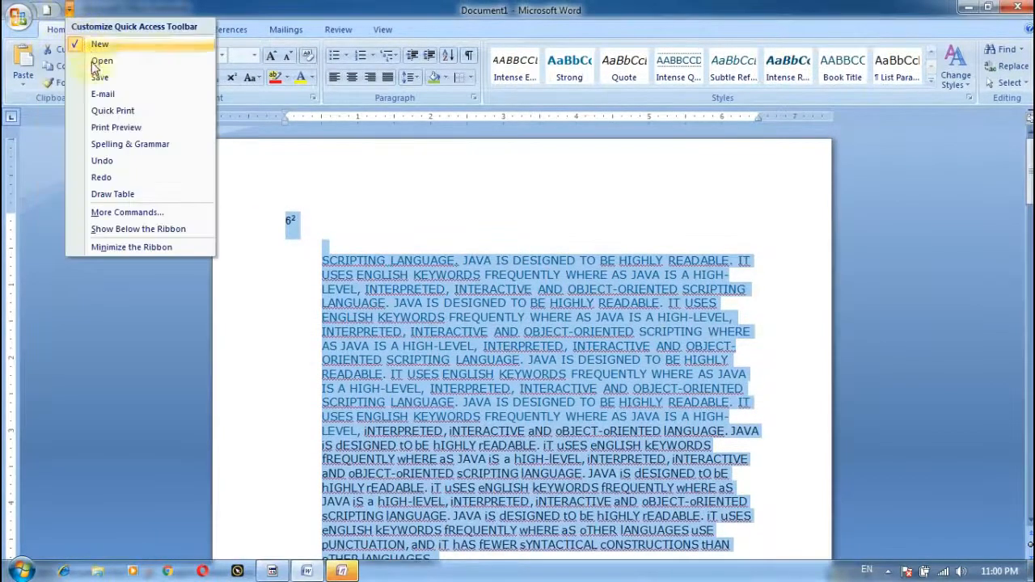
left_click(99, 60)
left_click(87, 10)
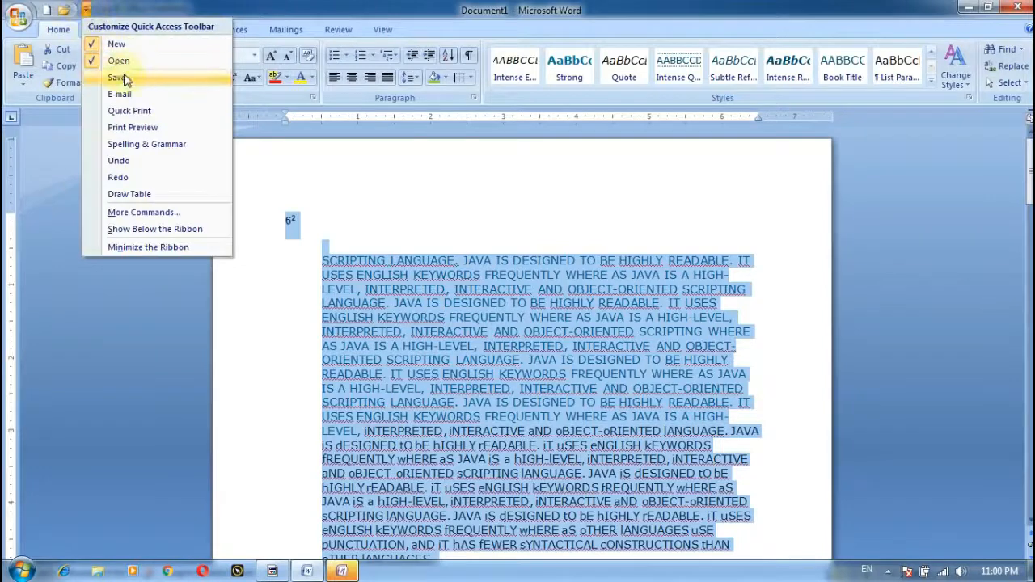
left_click(117, 77)
- Add the E-mail and Quick Print commands to the Quick Access Toolbar
left_click(103, 9)
left_click(135, 95)
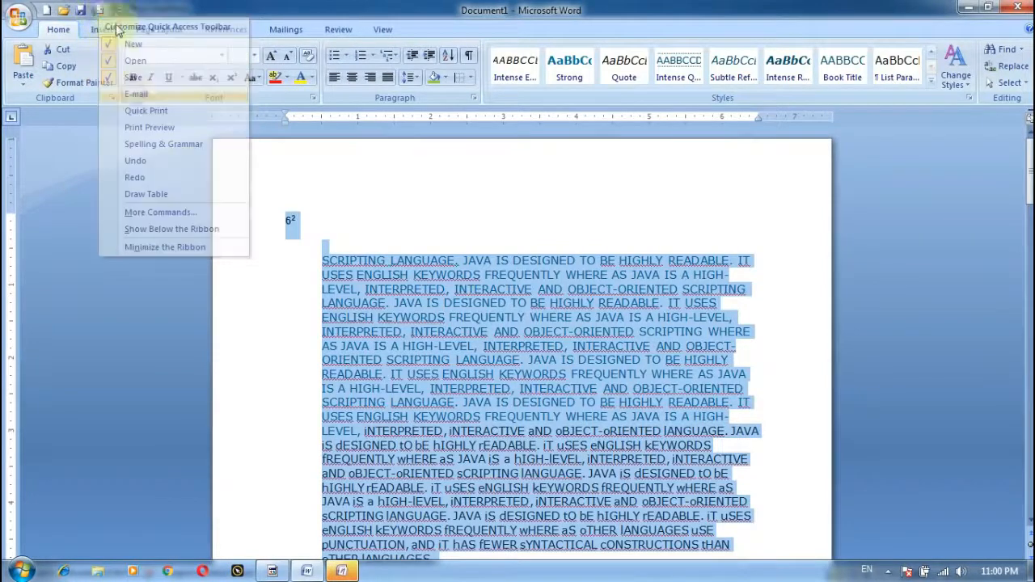
left_click(114, 10)
left_click(144, 112)
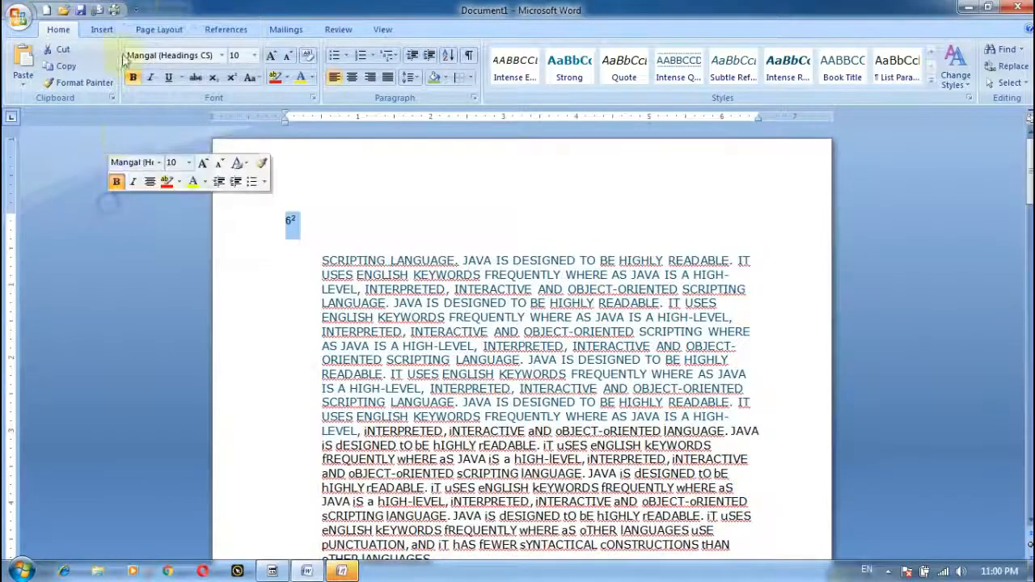